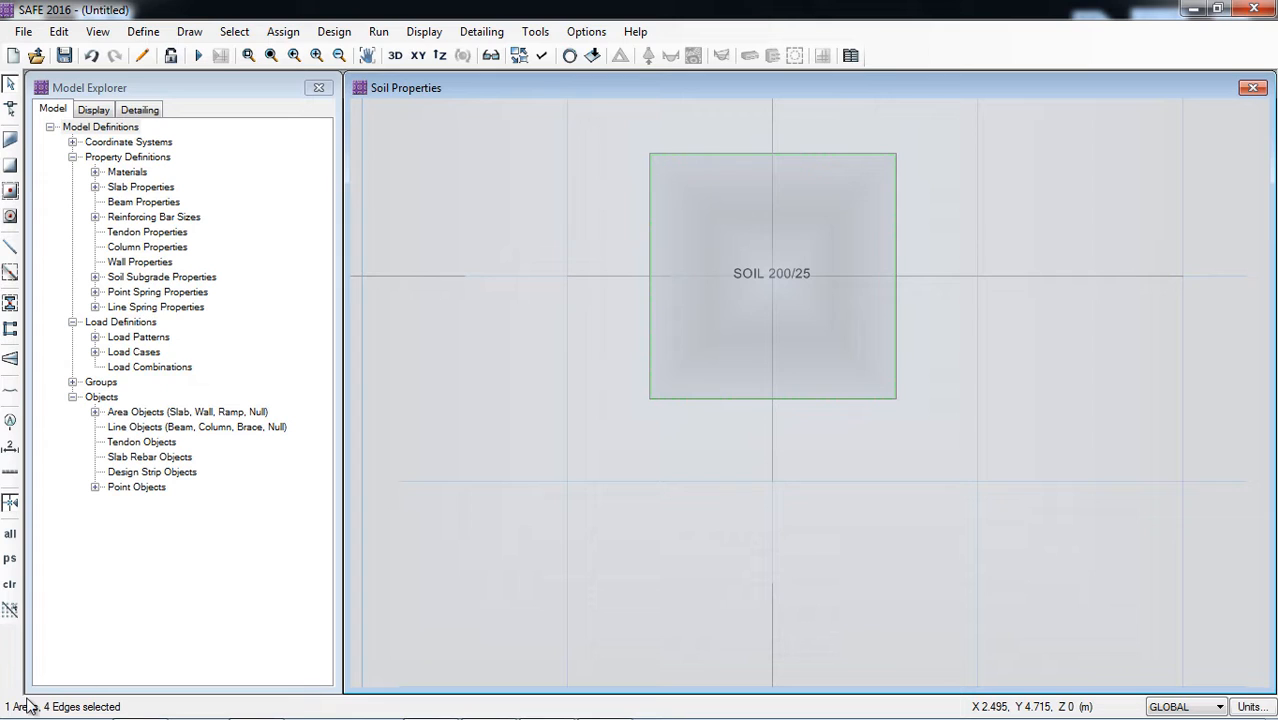
Step: Deselect the small square area and draw a point object at its centre, on grid intersection 2-B
left_click(735, 288)
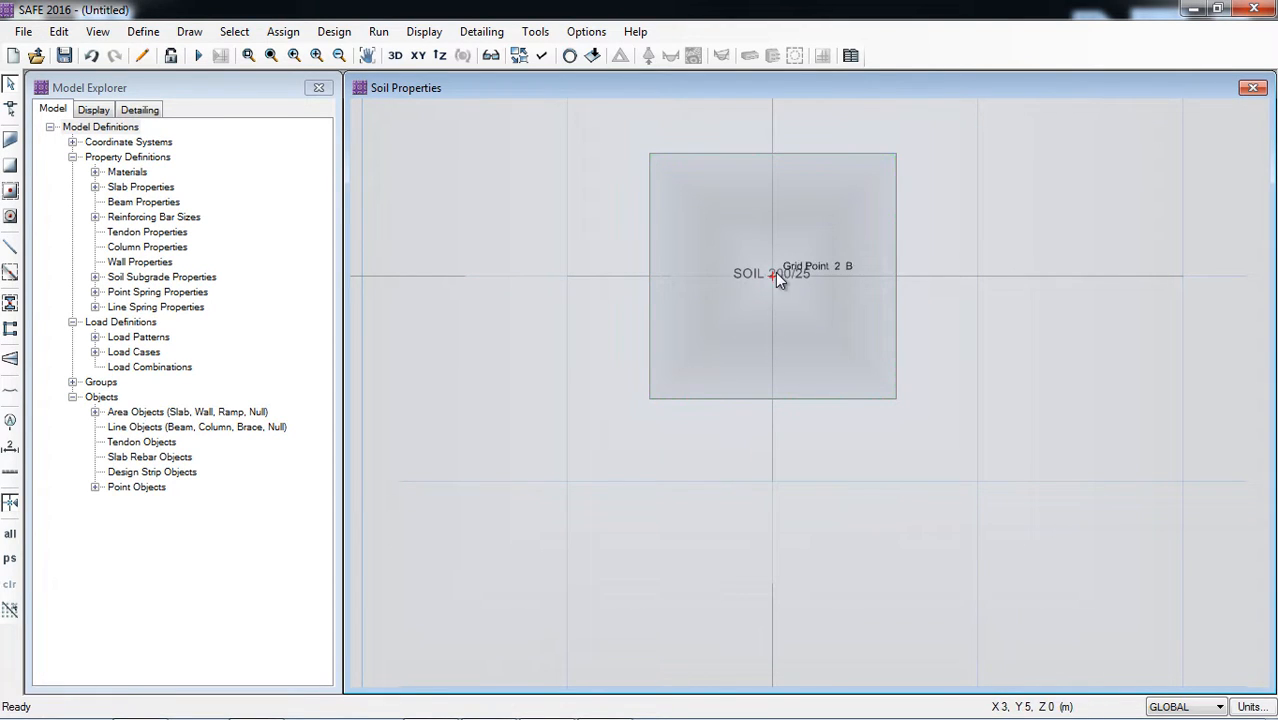
left_click(189, 31)
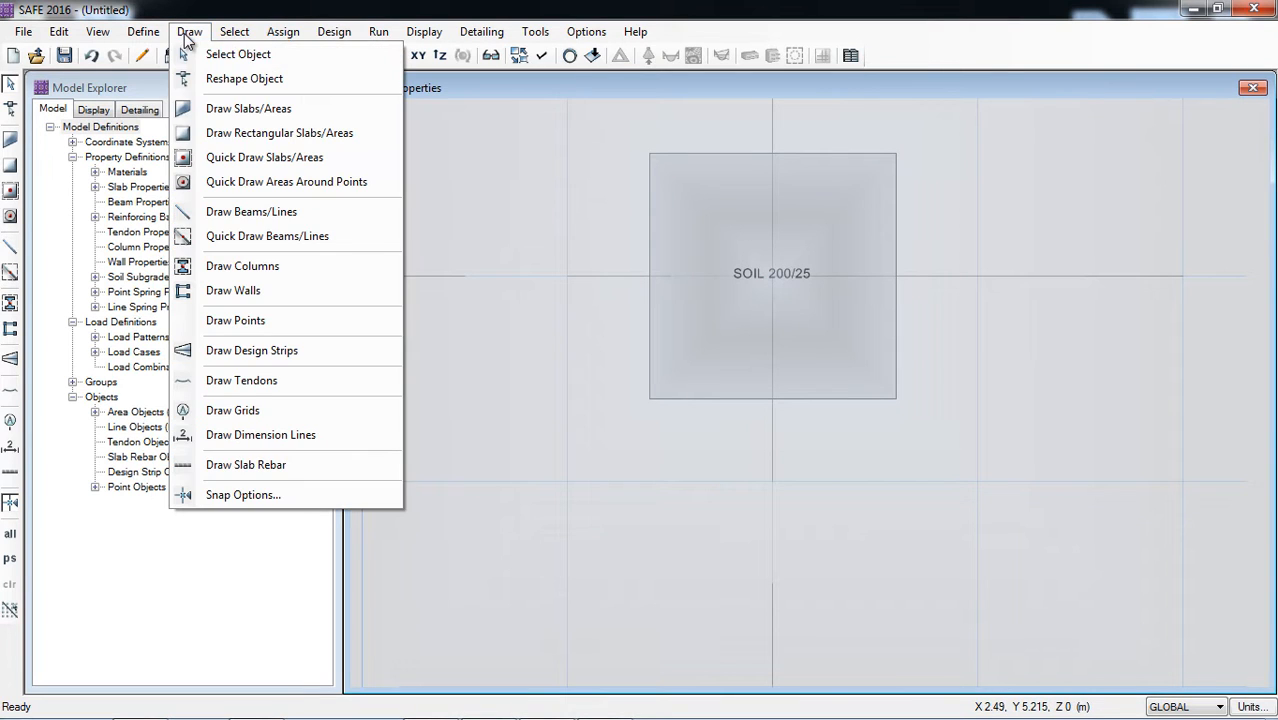
left_click(236, 320)
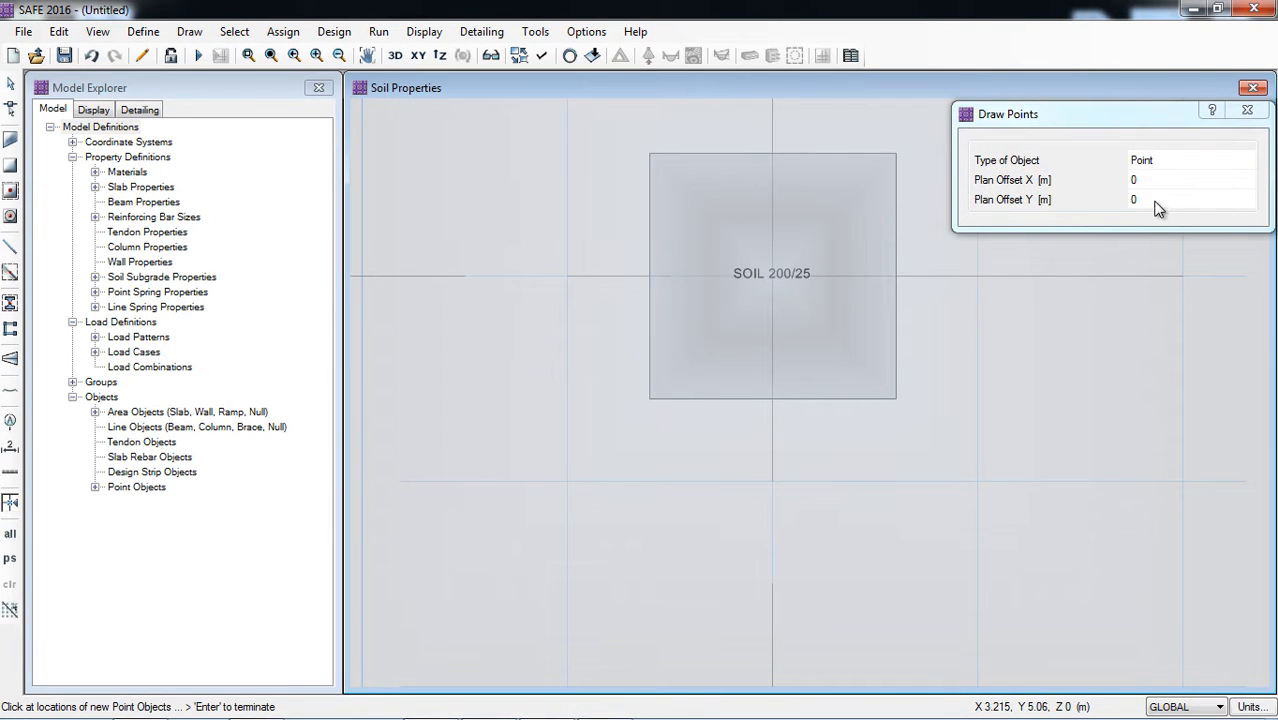
left_click(771, 280)
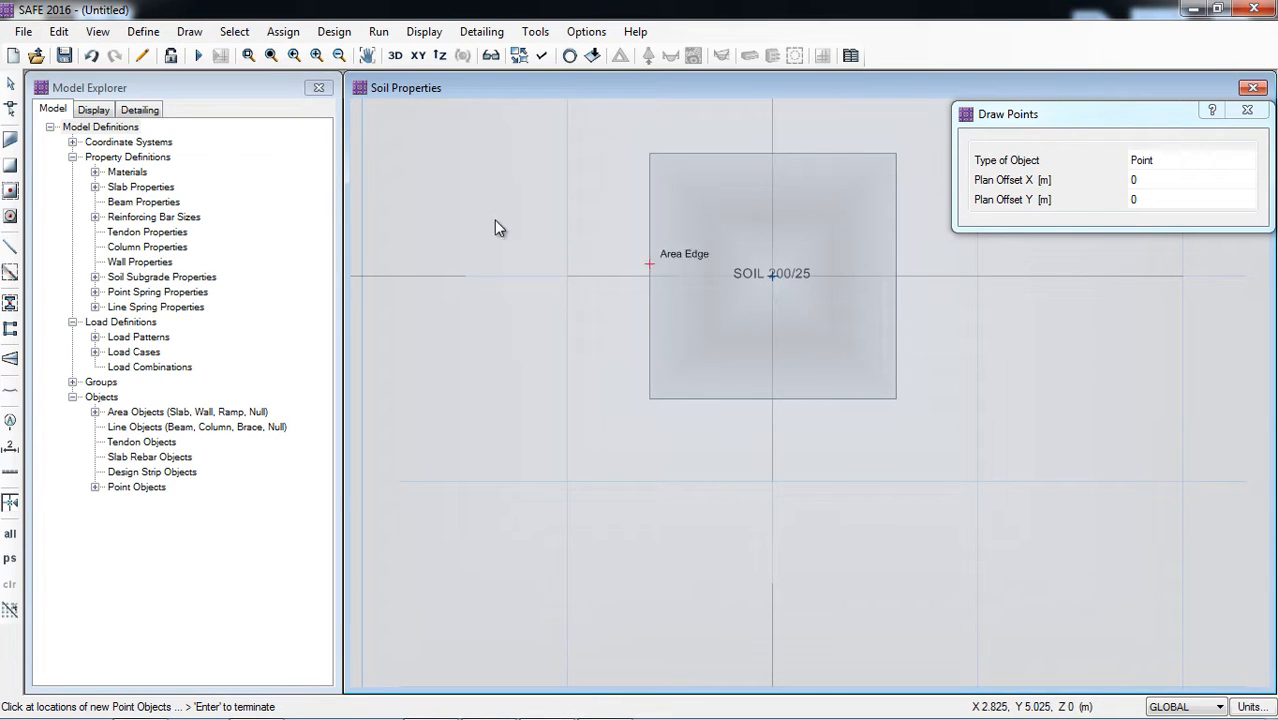
left_click(11, 82)
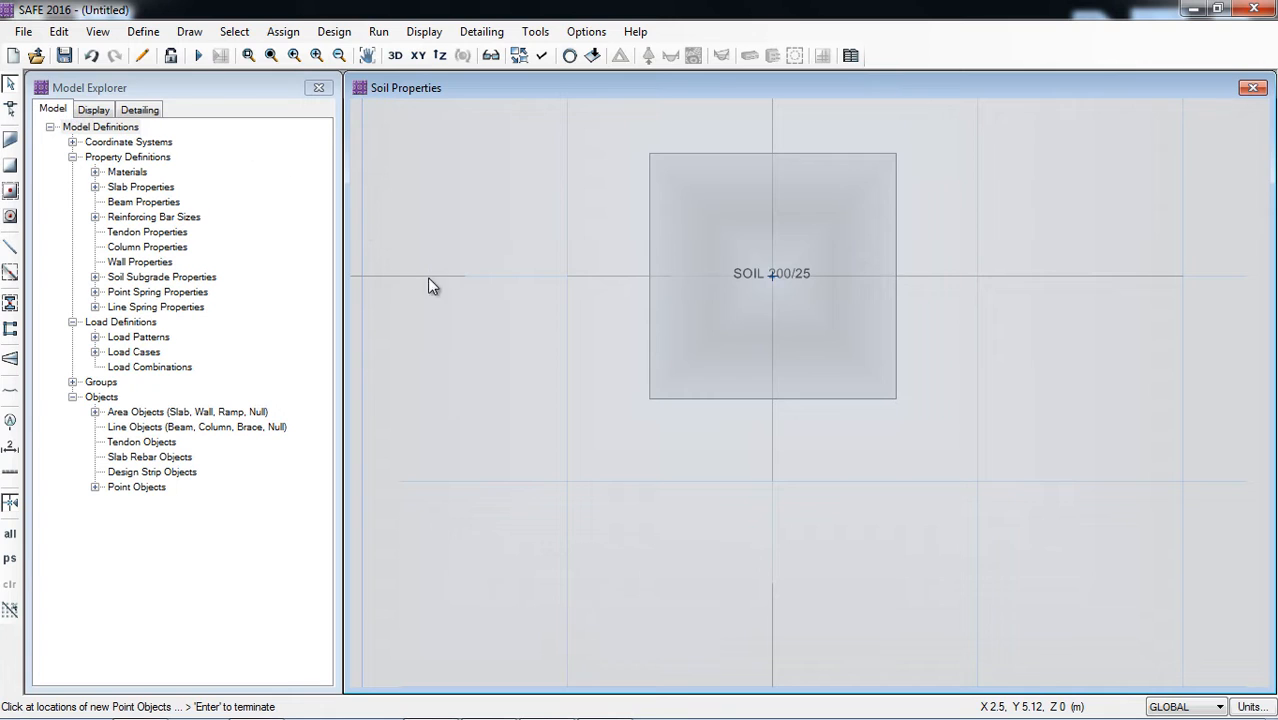
Step: Start a point load assignment on the centre point at grid 2-B, using the LIVE load pattern
scroll(488, 320, "down", 2)
scroll(920, 411, "down", 3)
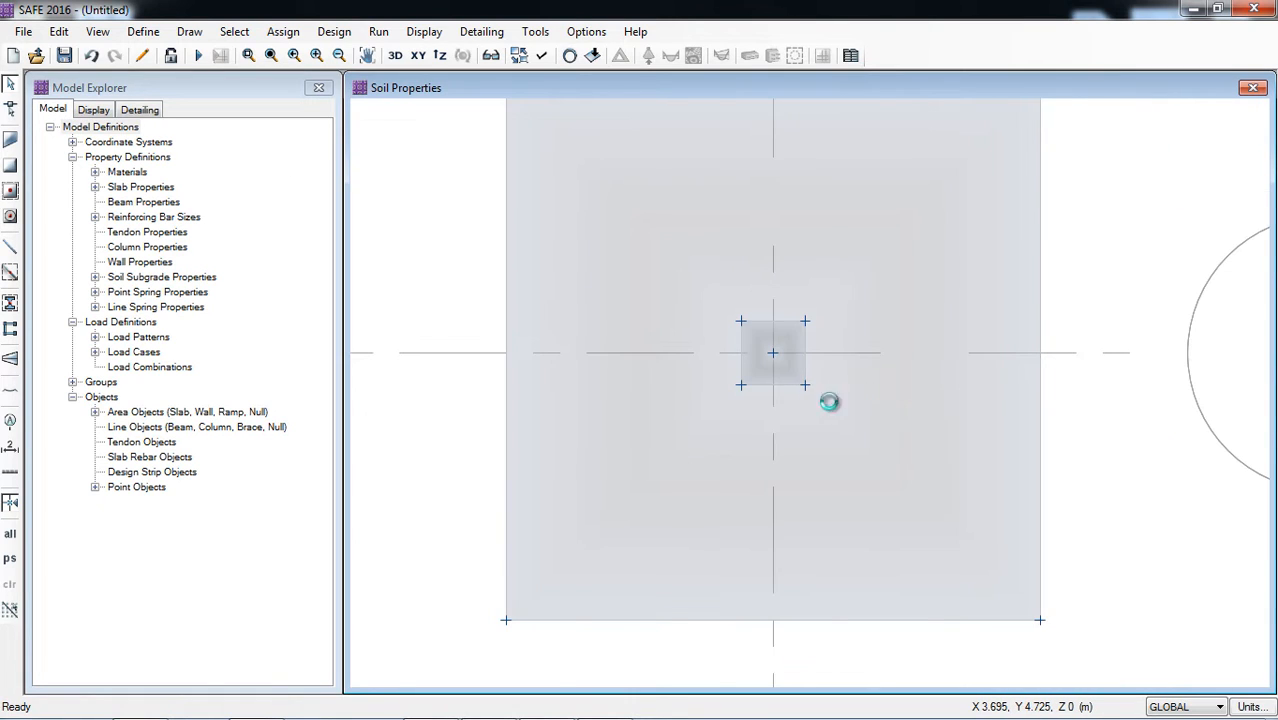
left_click(773, 355)
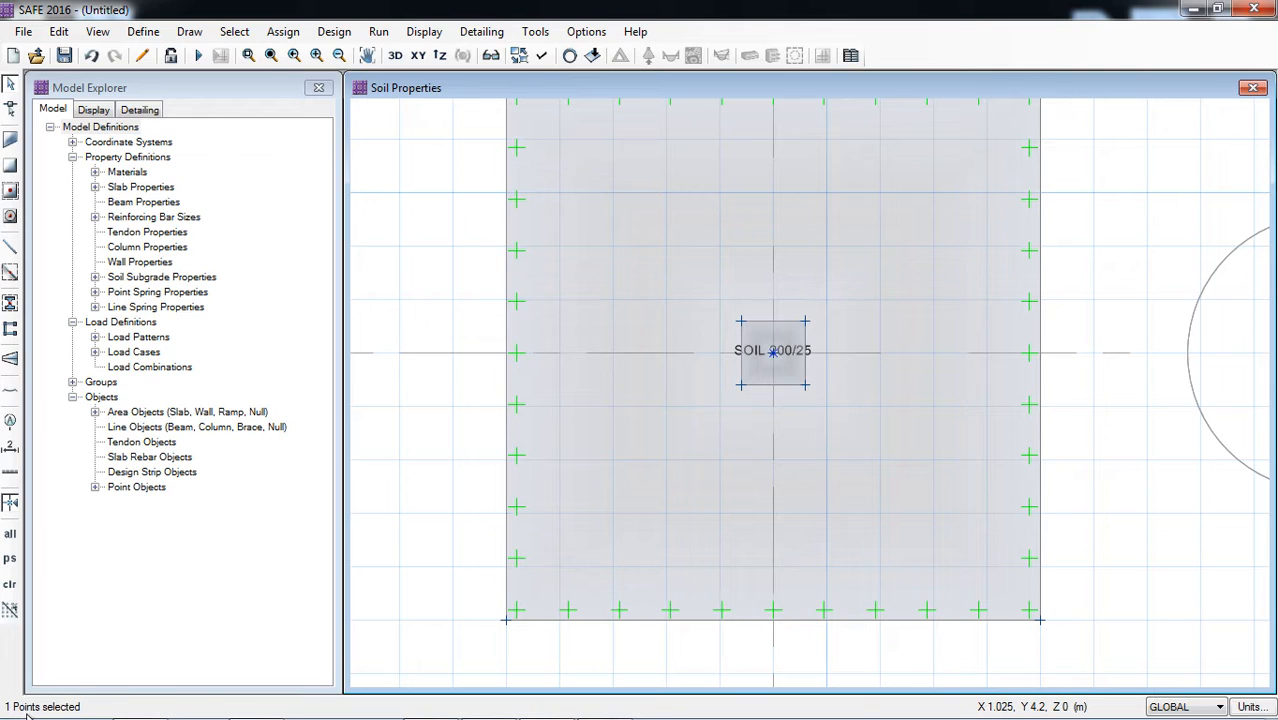
left_click(290, 32)
mouse_move(345, 215)
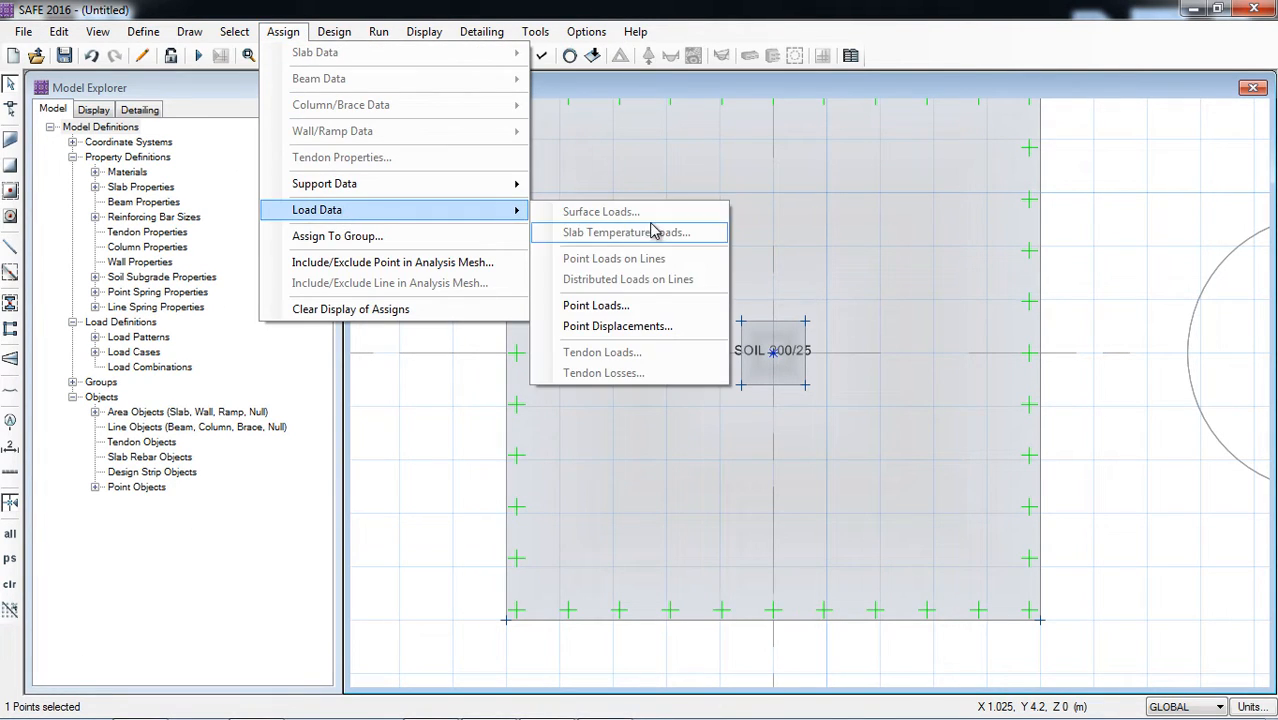
left_click(600, 306)
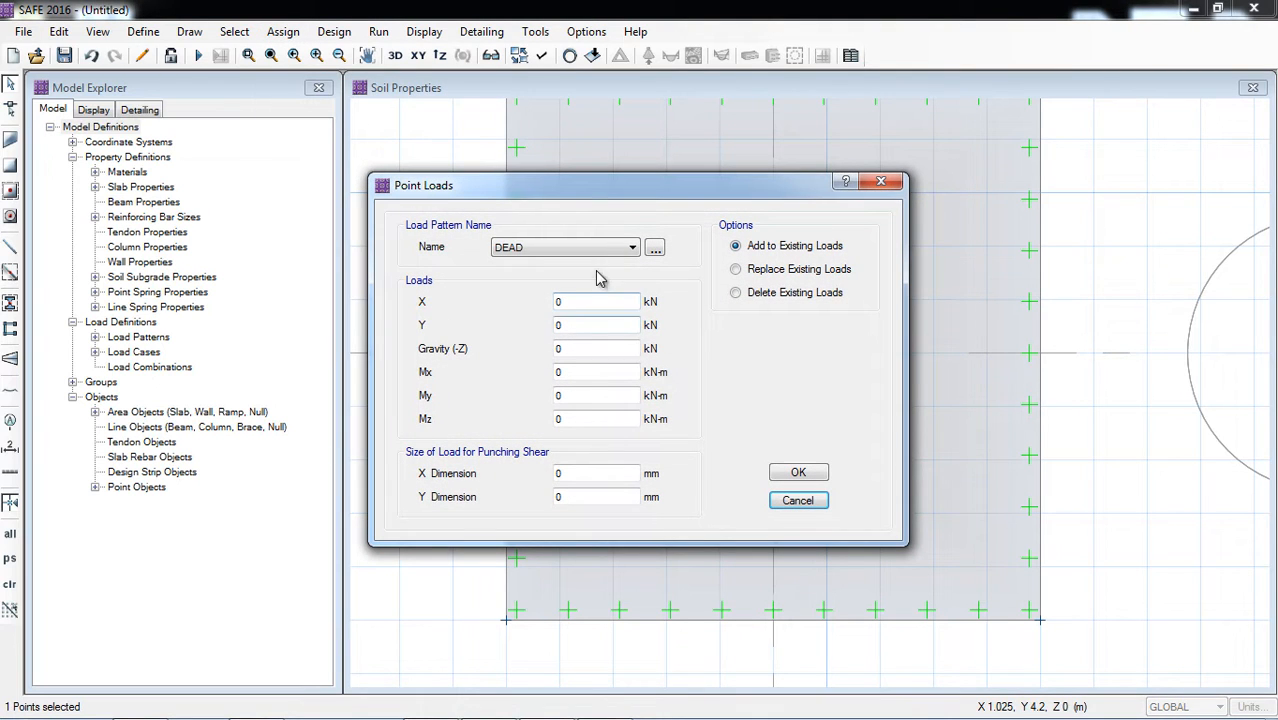
left_click(563, 249)
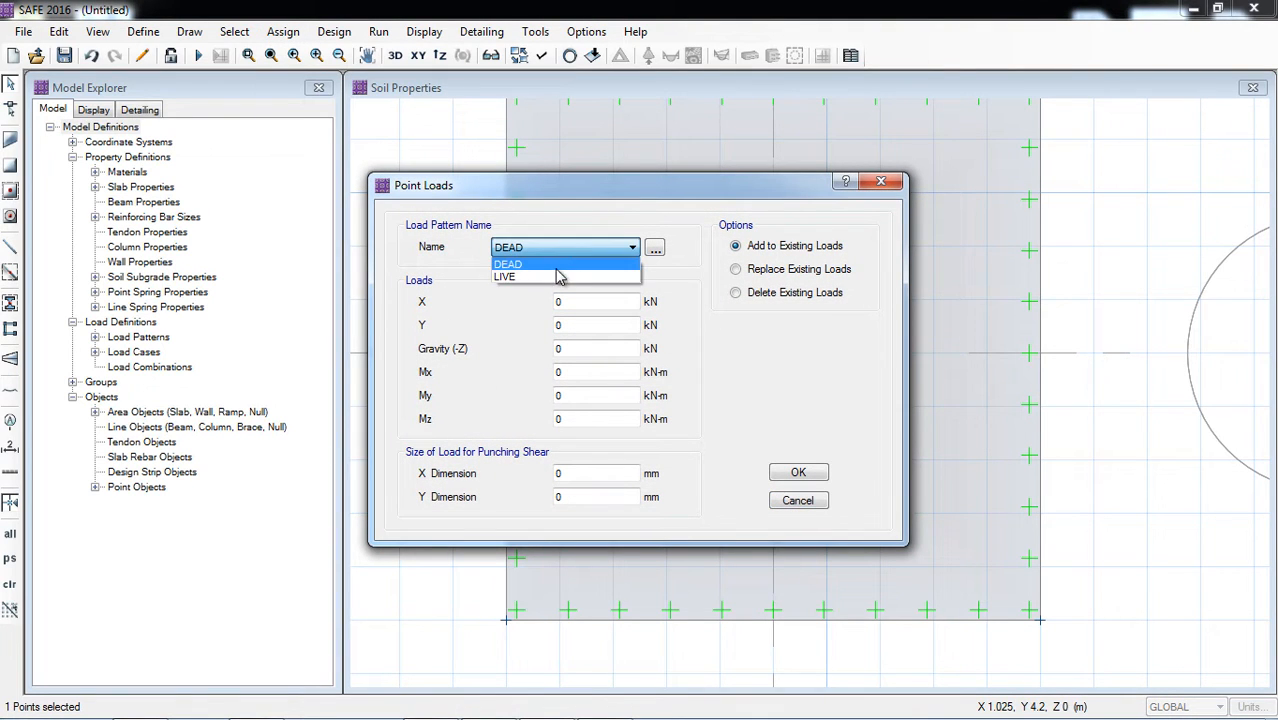
left_click(558, 276)
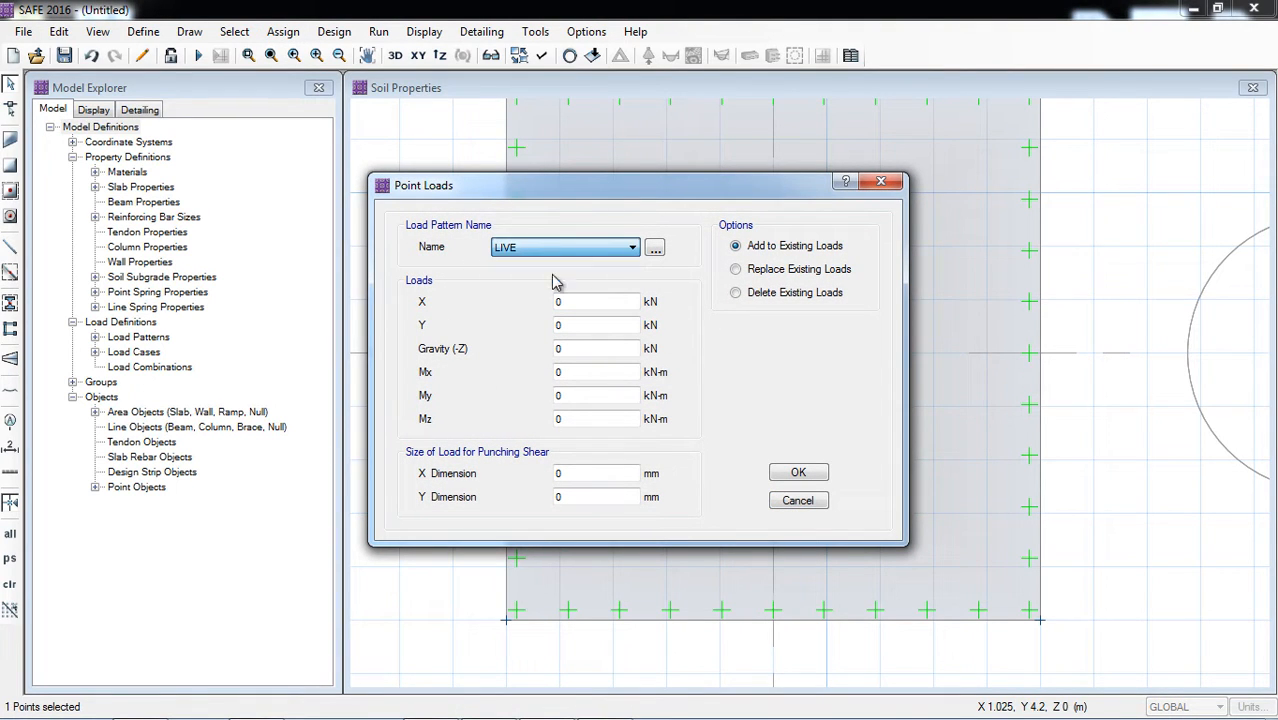
Step: Set the point load to 150 kN gravity, with moments Mx 33 kN-m and My 50 kN-m
double_click(568, 349)
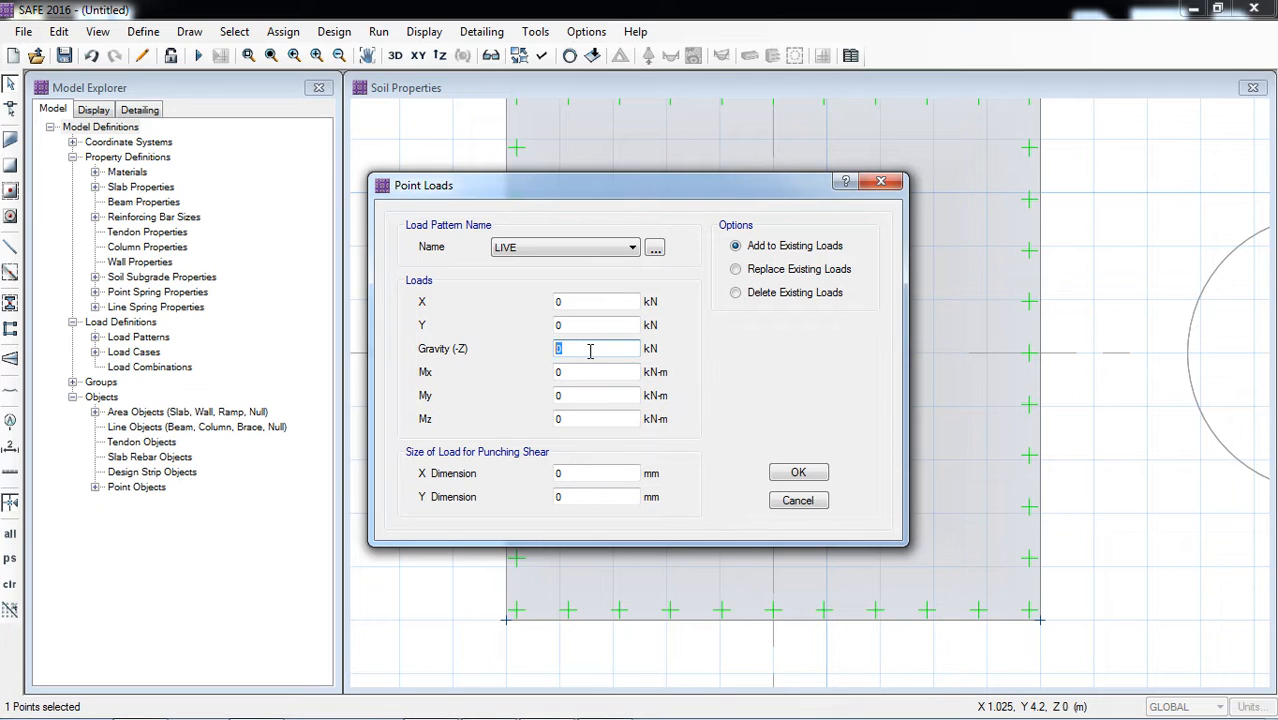
key("Tab")
key("Tab")
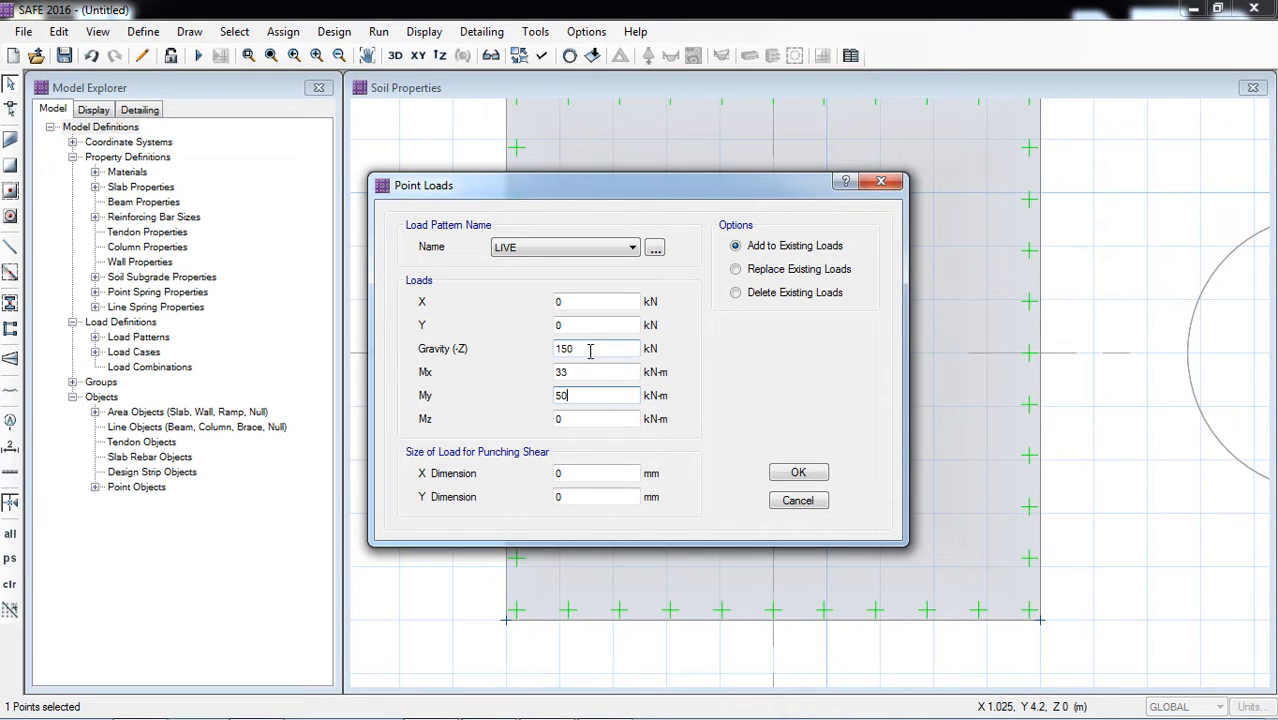
type("50")
left_click_drag(697, 192, 394, 149)
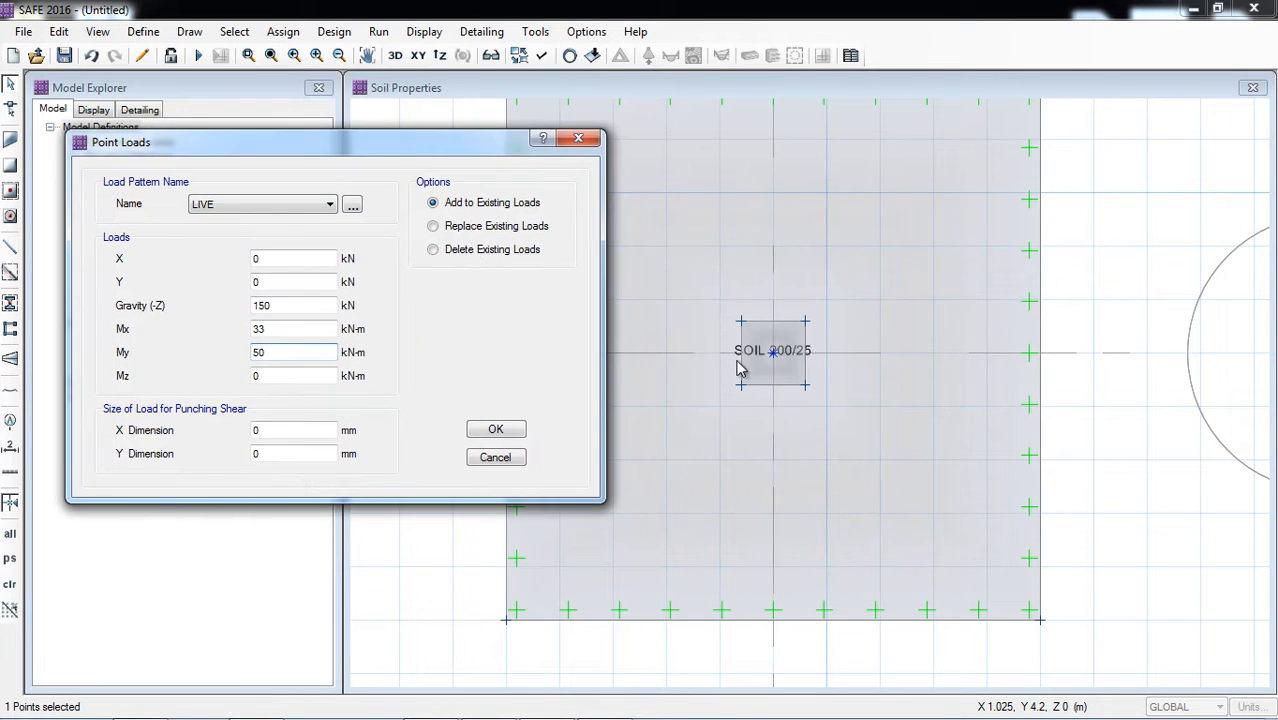
Step: Set the load size for punching shear to 300 mm in X and 300 mm in Y
double_click(272, 429)
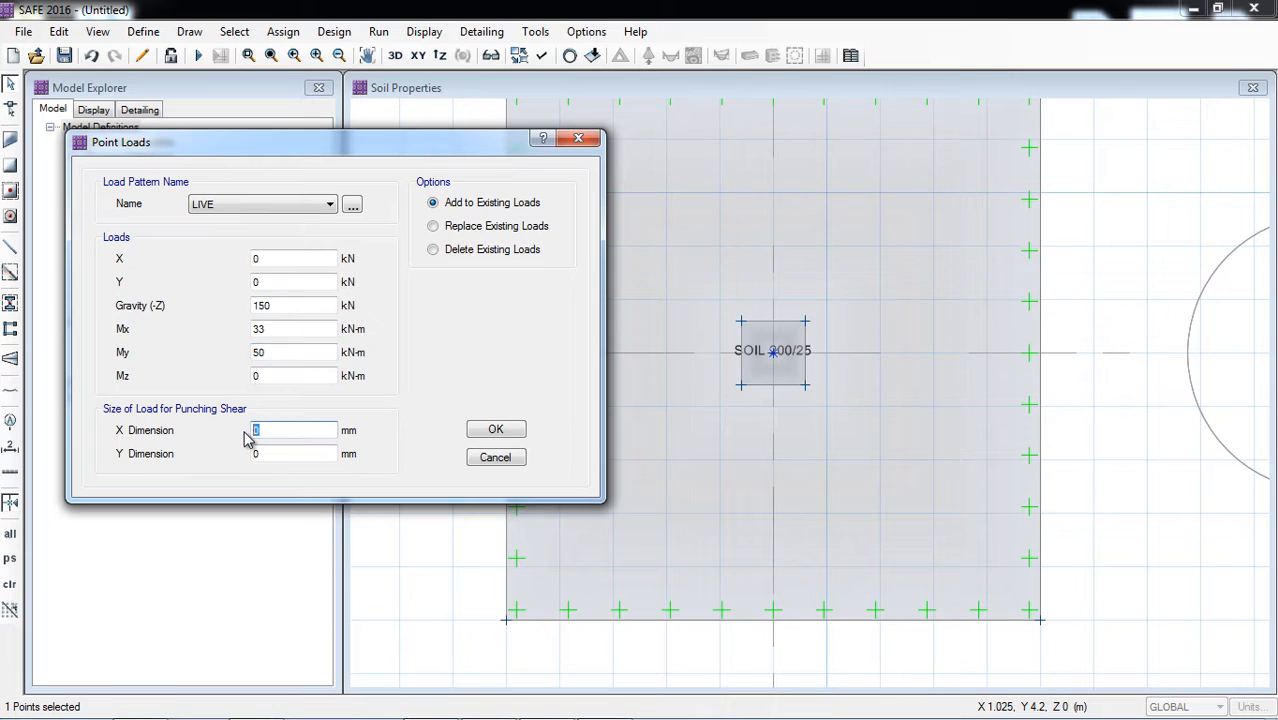
type("300")
double_click(278, 455)
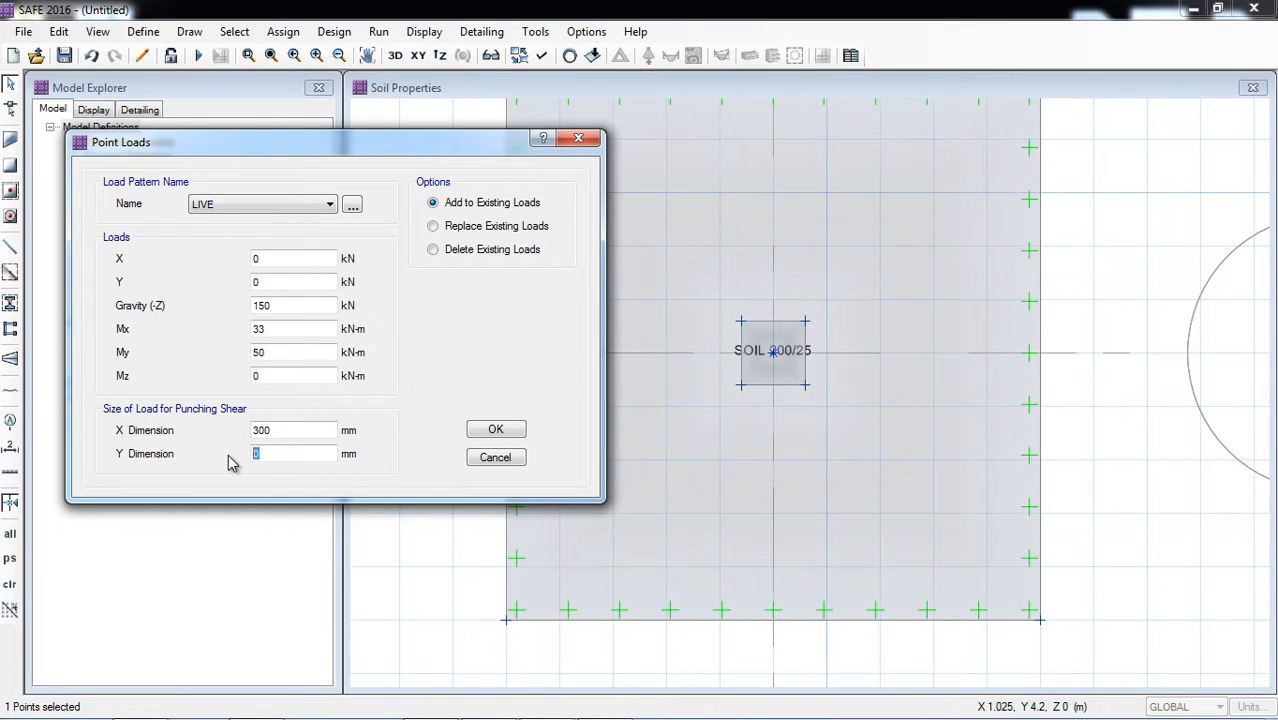
type("300")
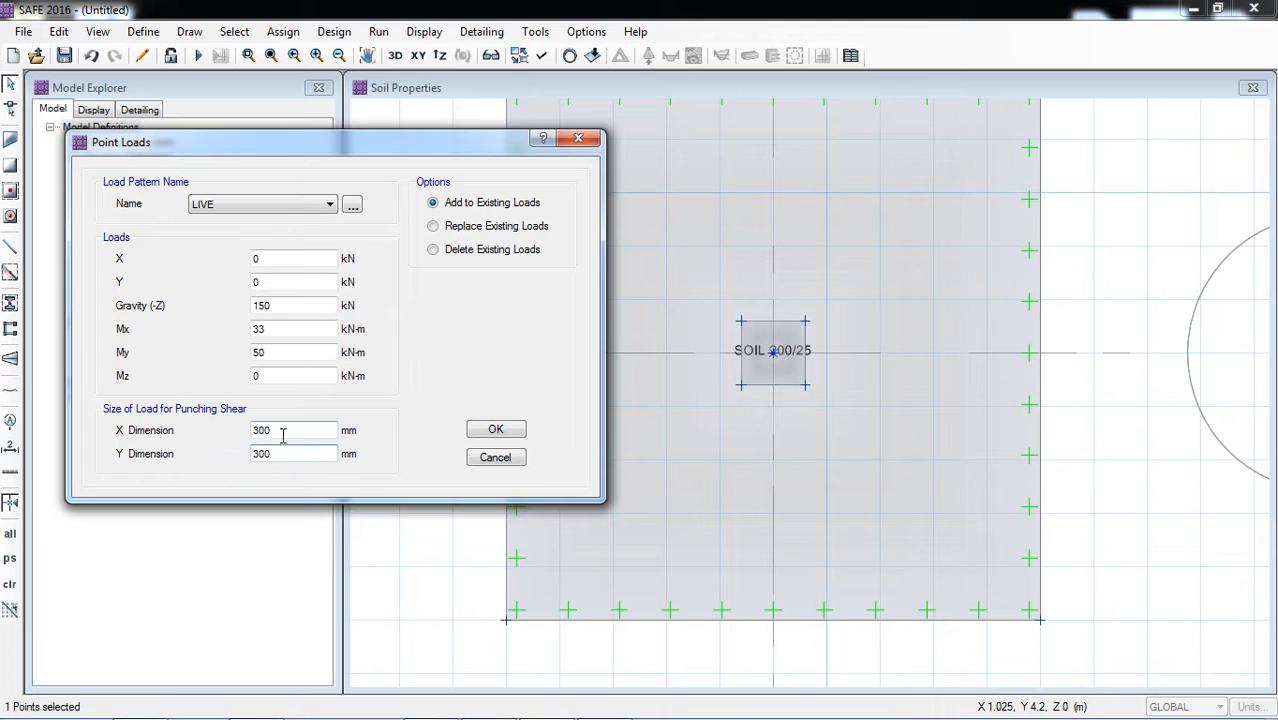
left_click(284, 432)
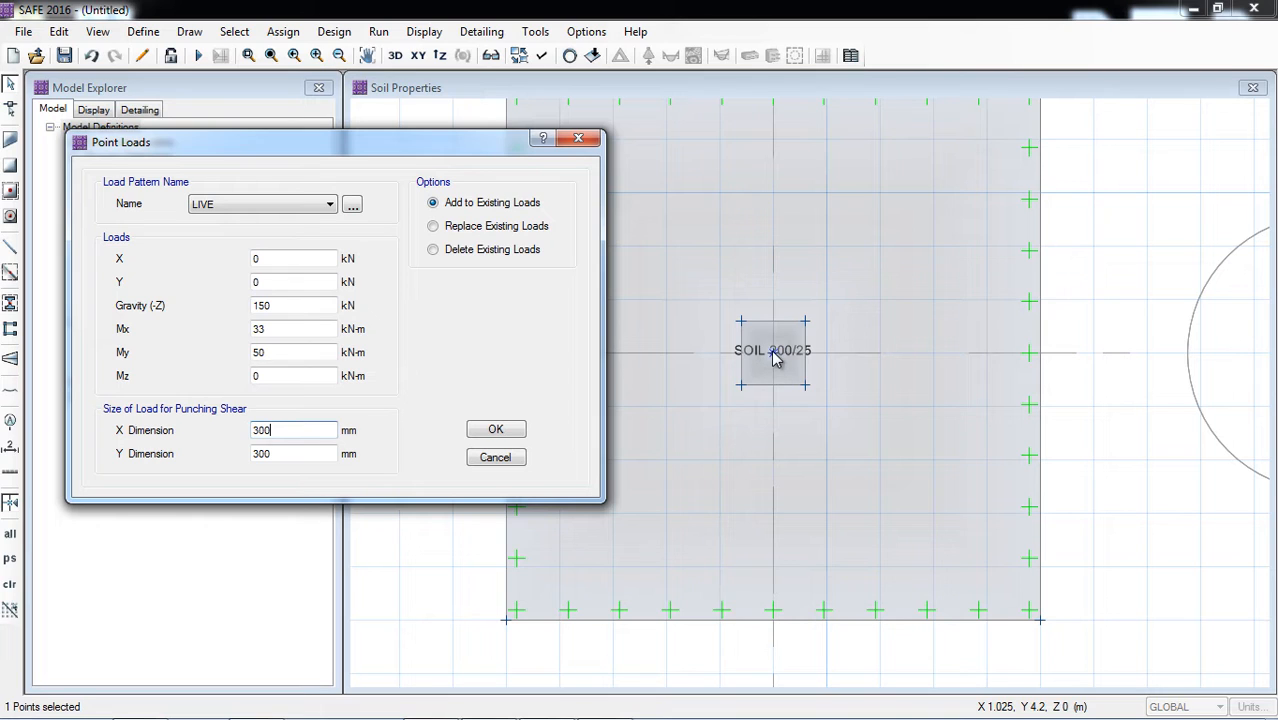
Step: Choose to replace existing loads and apply the LIVE point load to the selected point
left_click(479, 229)
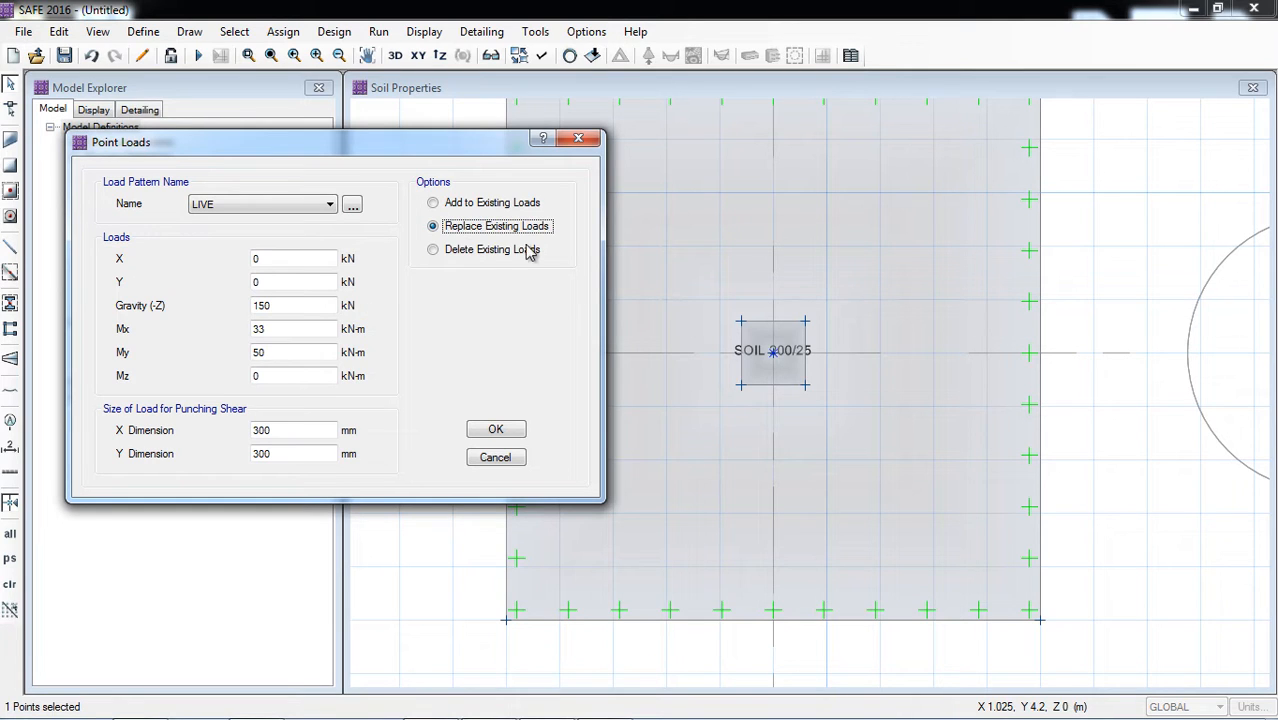
left_click(437, 204)
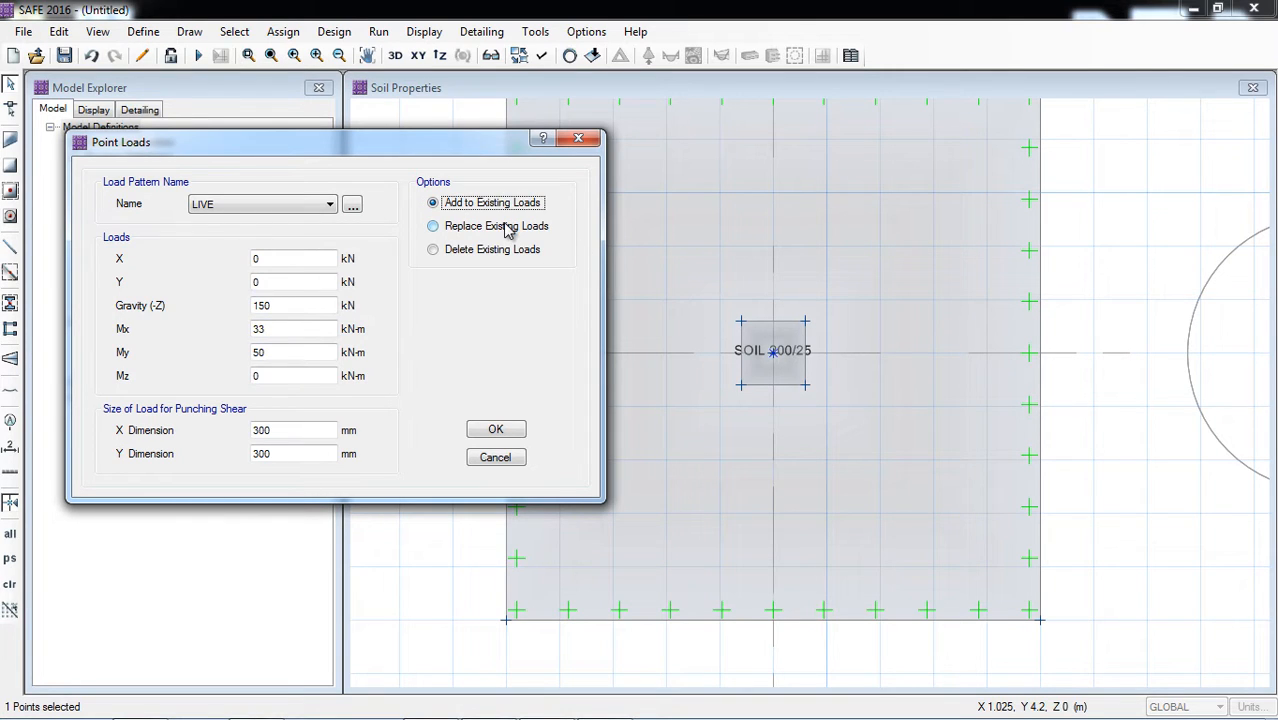
left_click(447, 227)
left_click(442, 202)
left_click(455, 230)
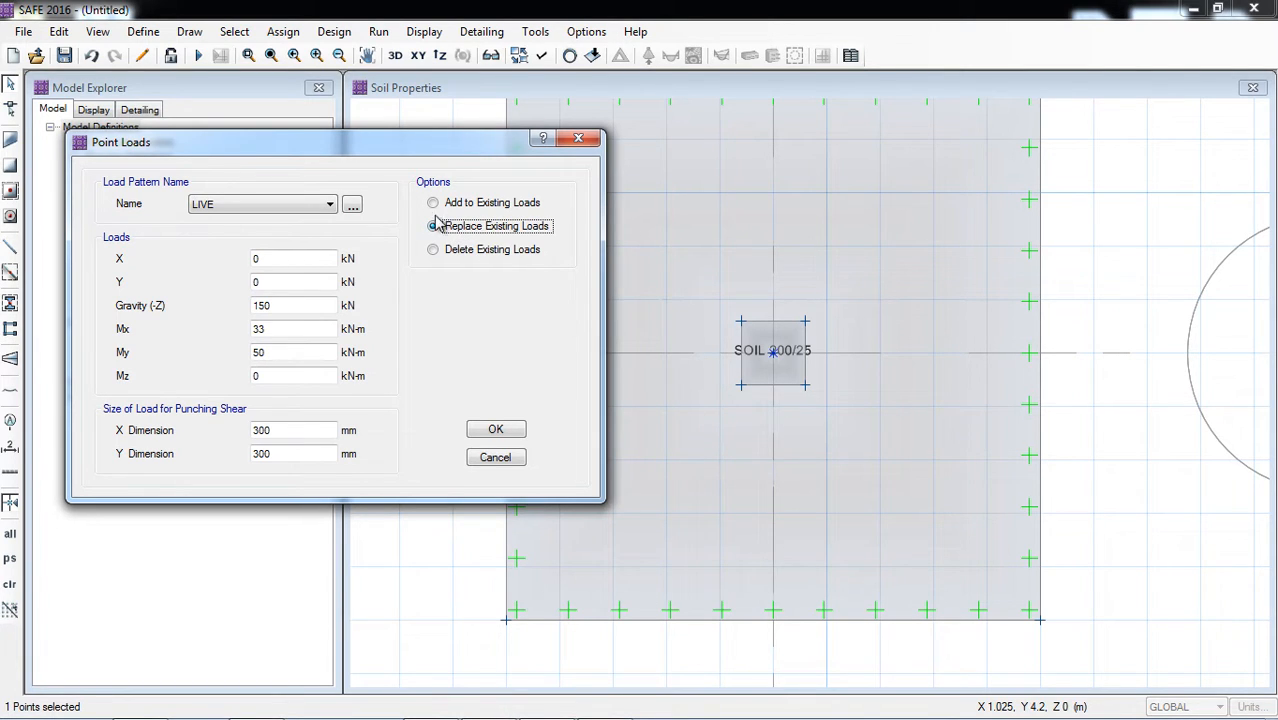
left_click(496, 430)
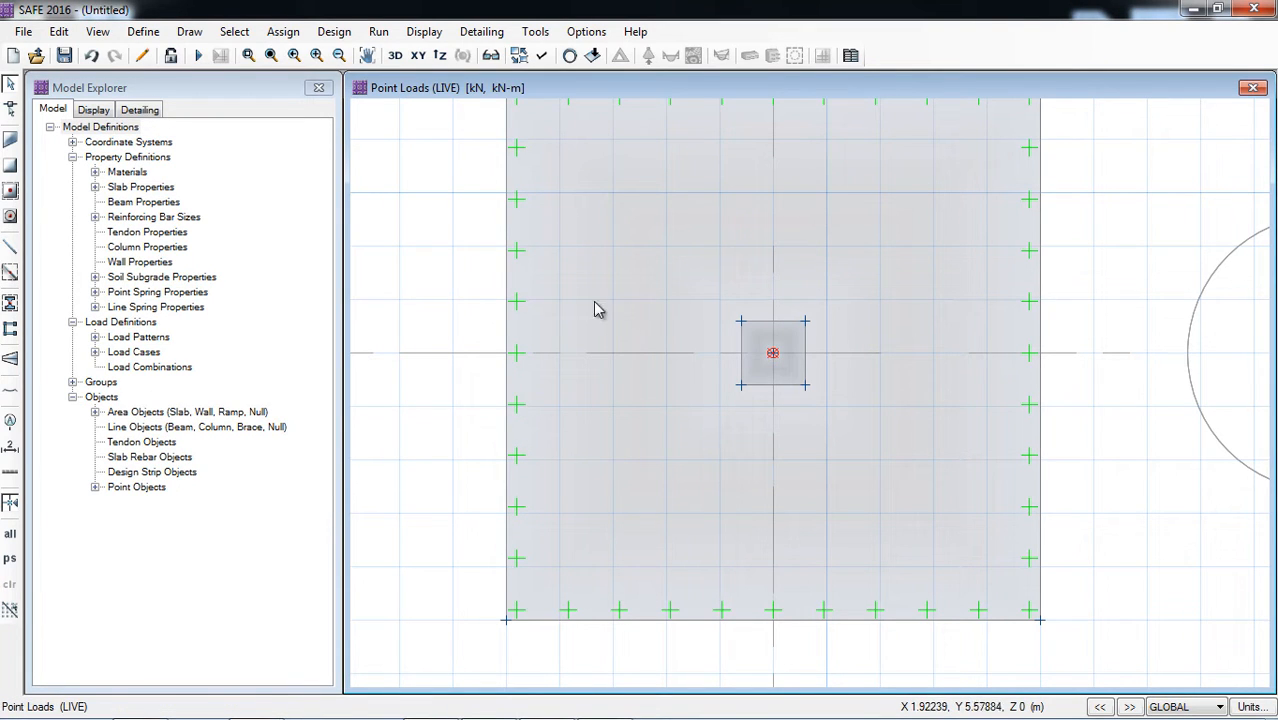
Step: Examine the assigned force and moments on the footing in 3D, and return to the XY plan view
left_click(395, 55)
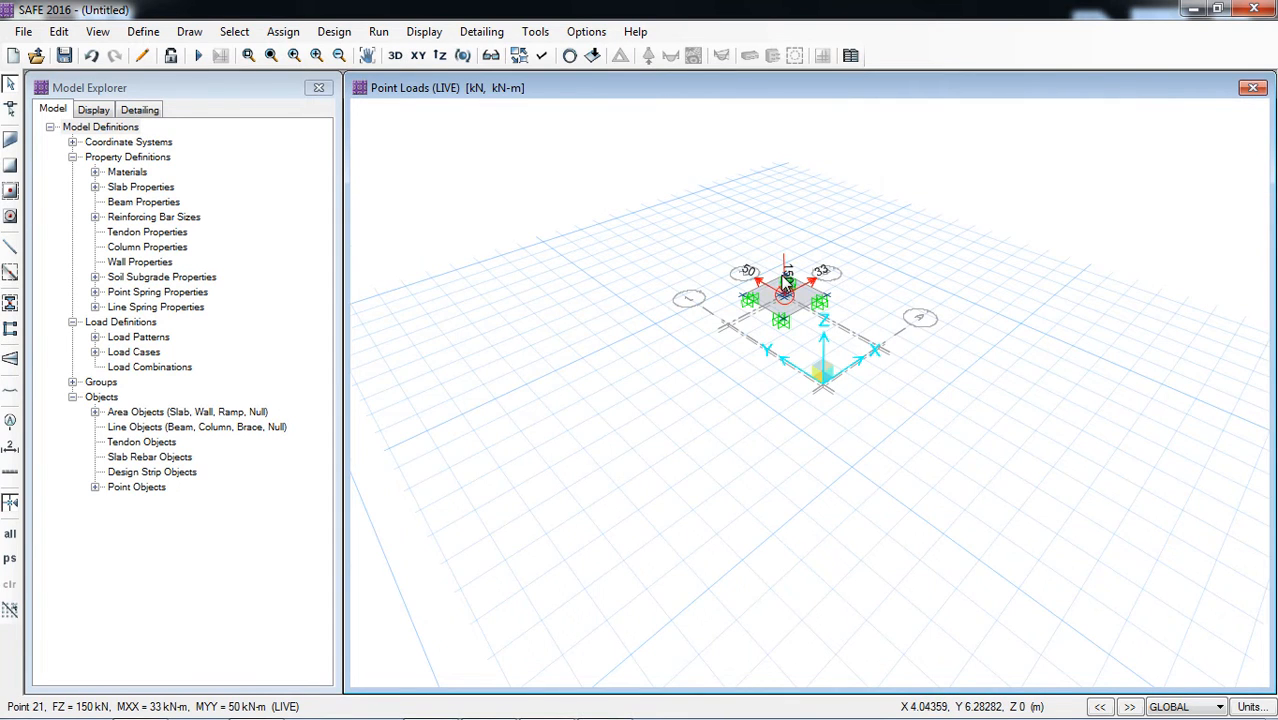
scroll(785, 272, "up", 3)
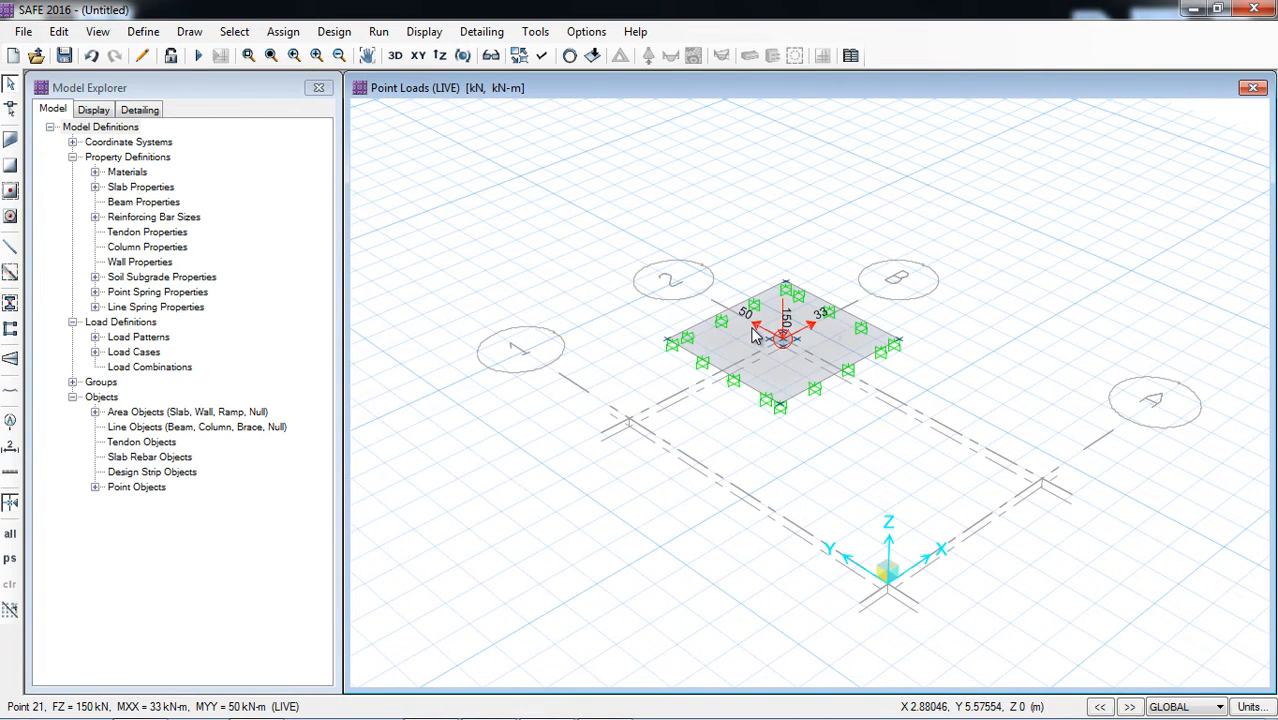
left_click(418, 56)
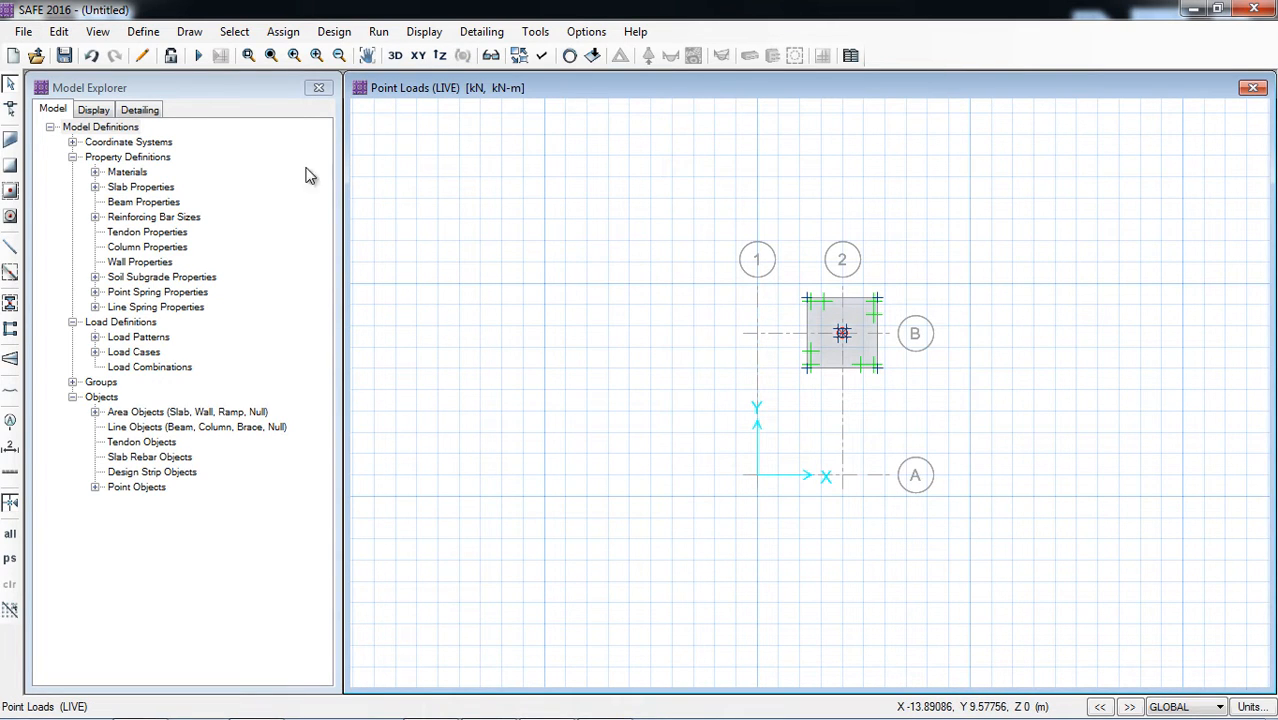
Step: Review the defined load patterns, their types and self-weight multipliers, and close the list
left_click(145, 32)
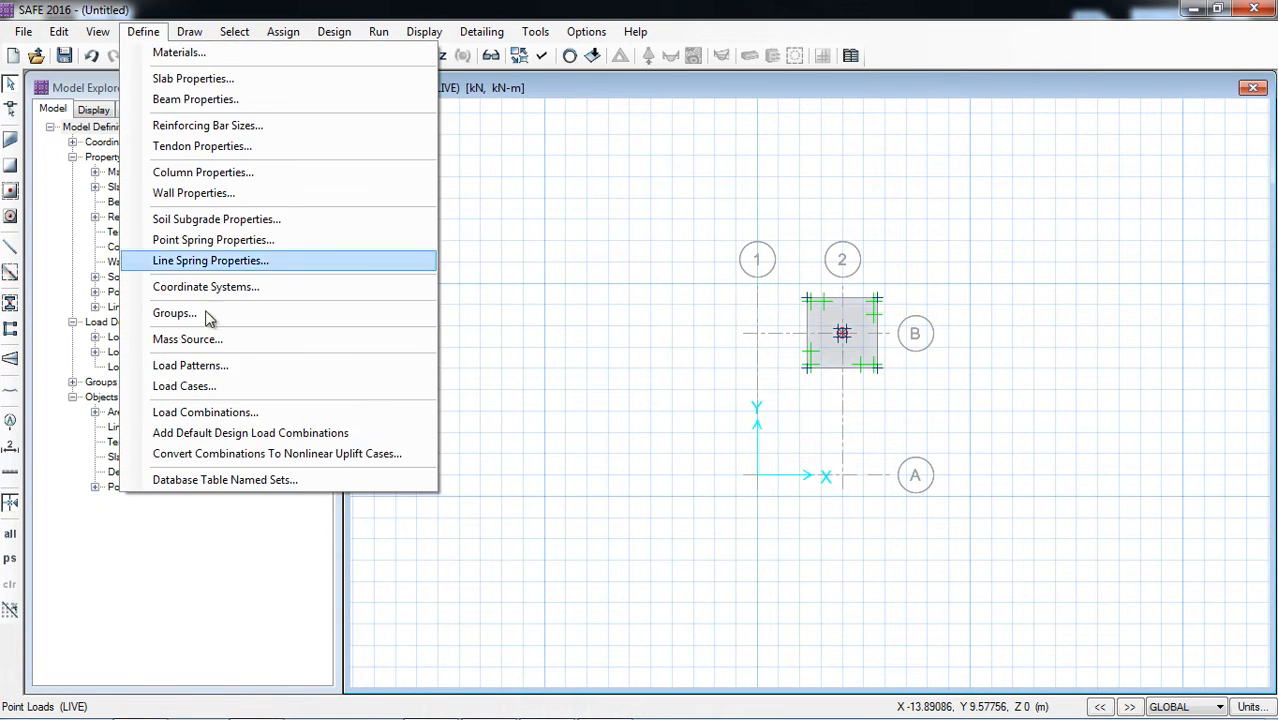
left_click(222, 365)
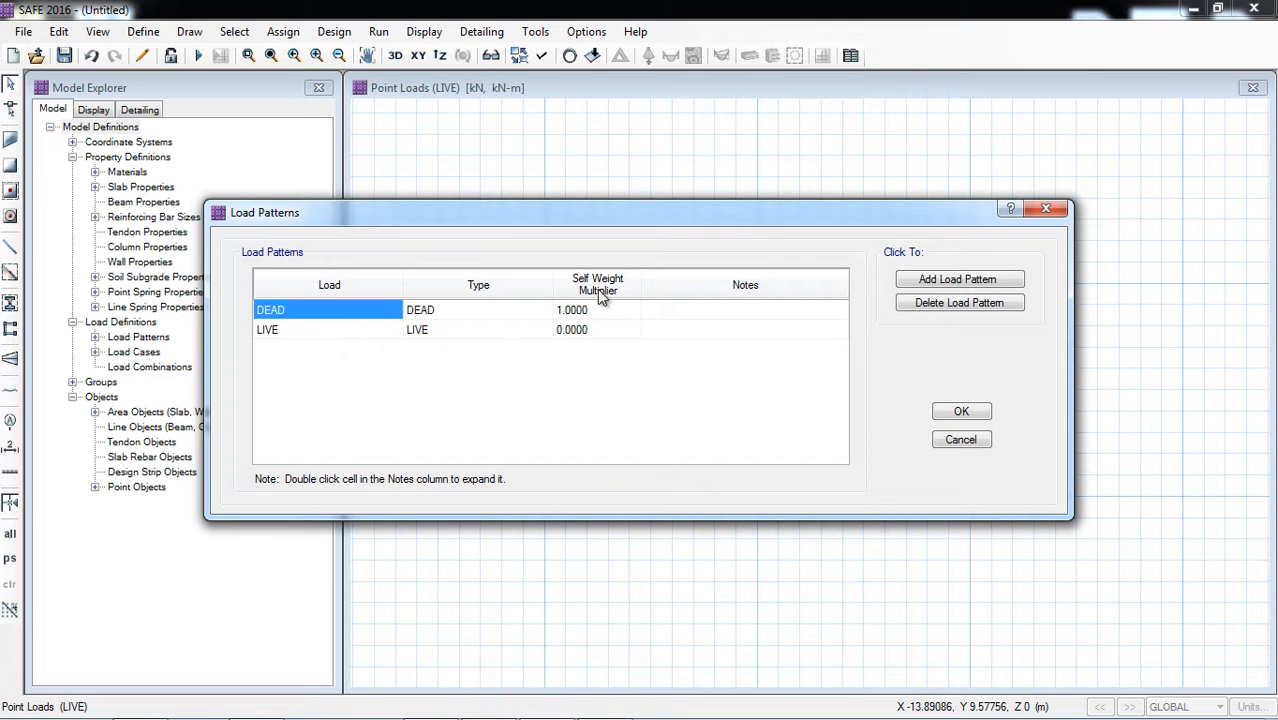
left_click_drag(725, 213, 424, 207)
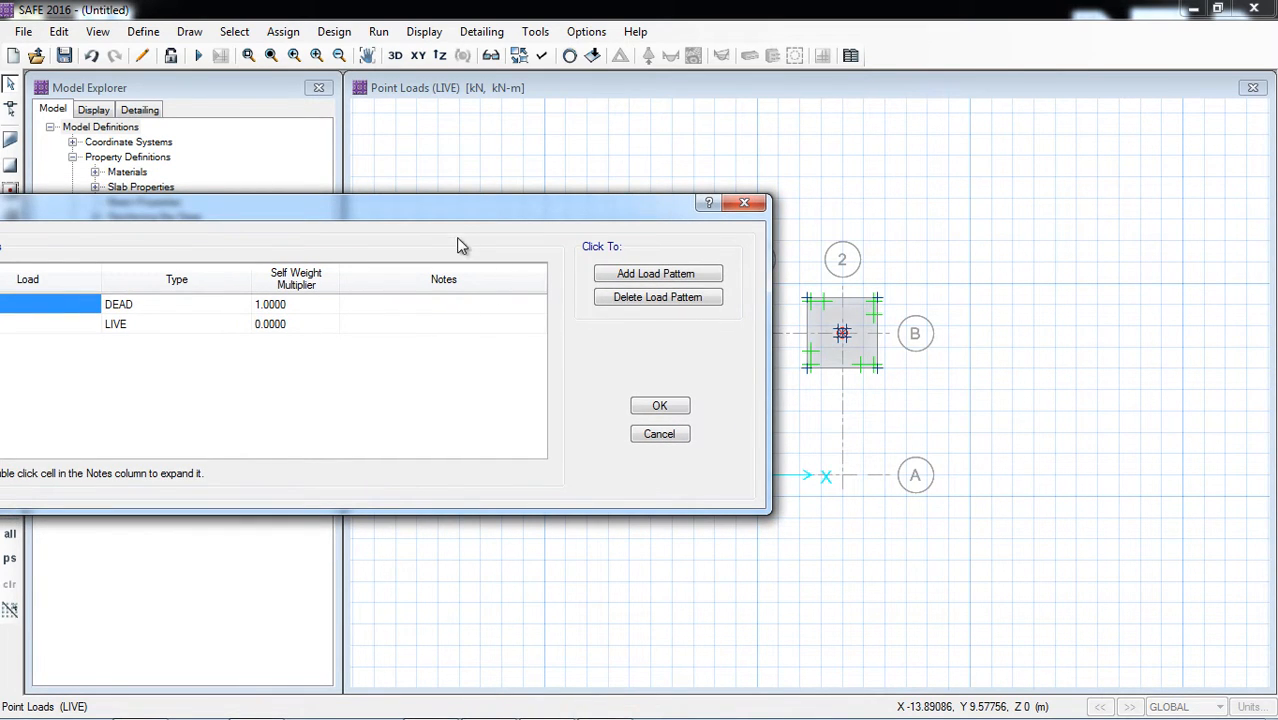
left_click_drag(451, 220, 717, 171)
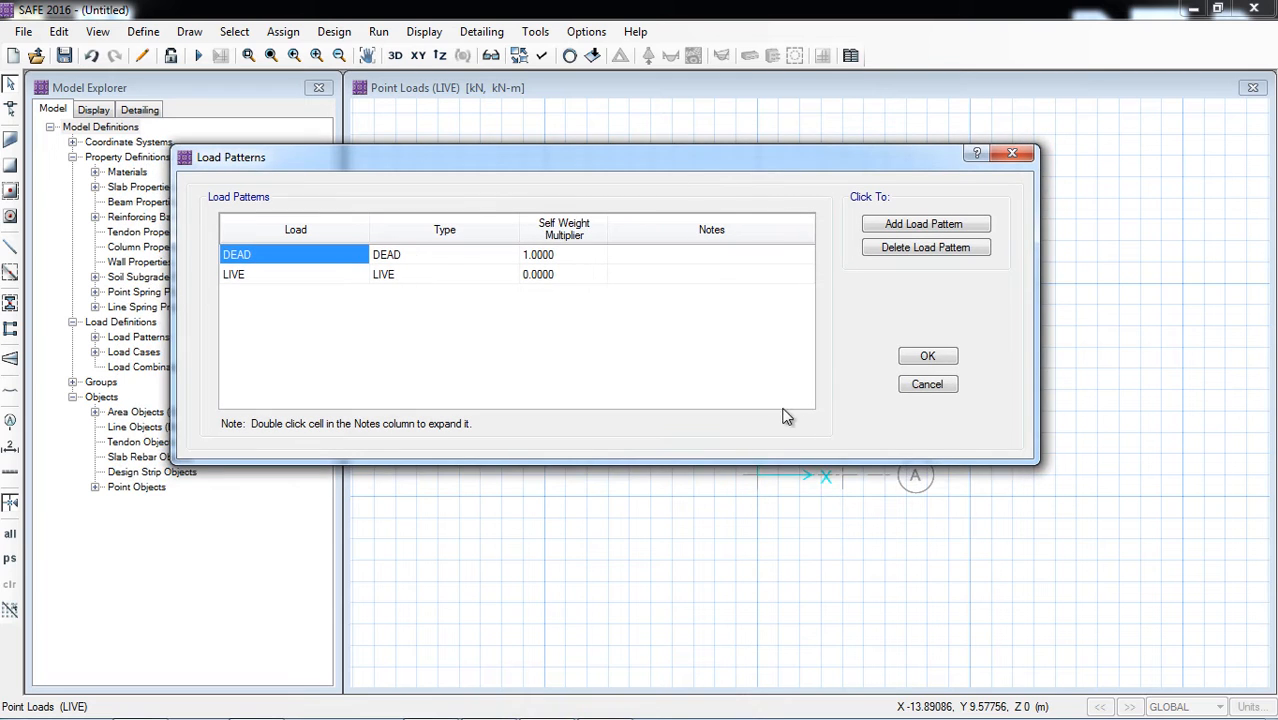
left_click(928, 357)
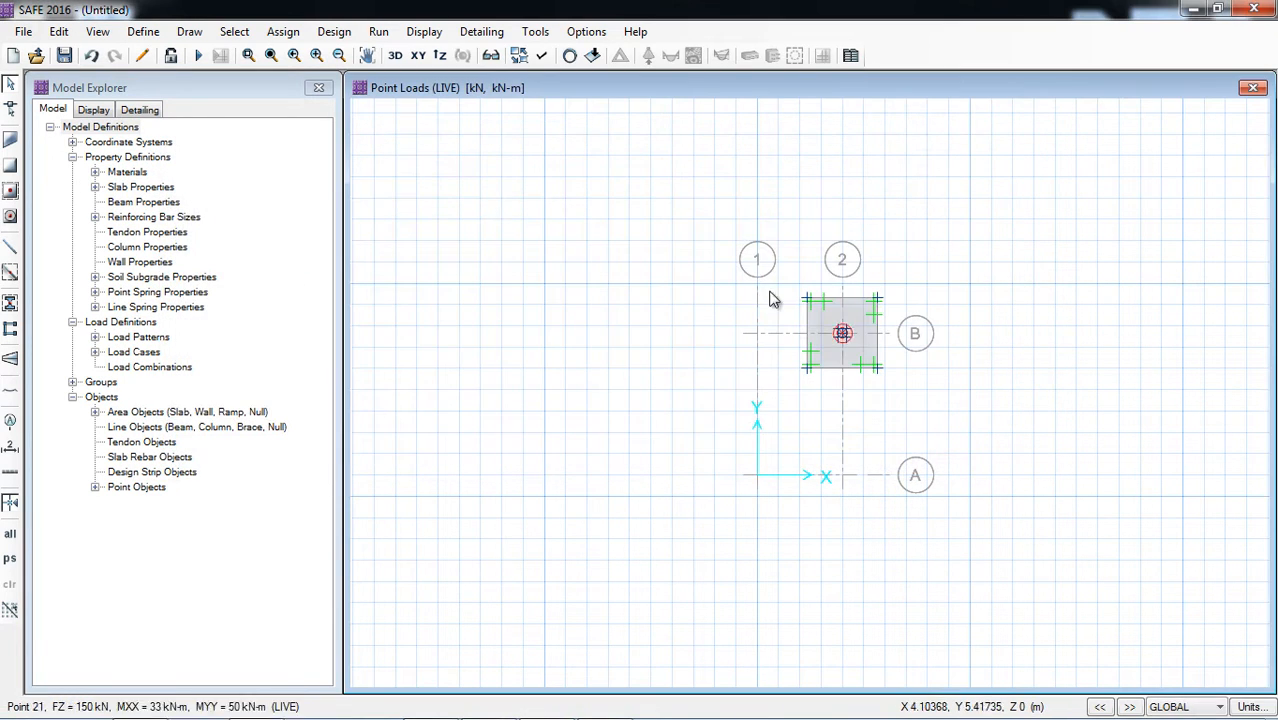
Step: Add default design load combinations for Strength (Ultimate) only, excluding the Service Initial, Normal and Long Term types
left_click(143, 31)
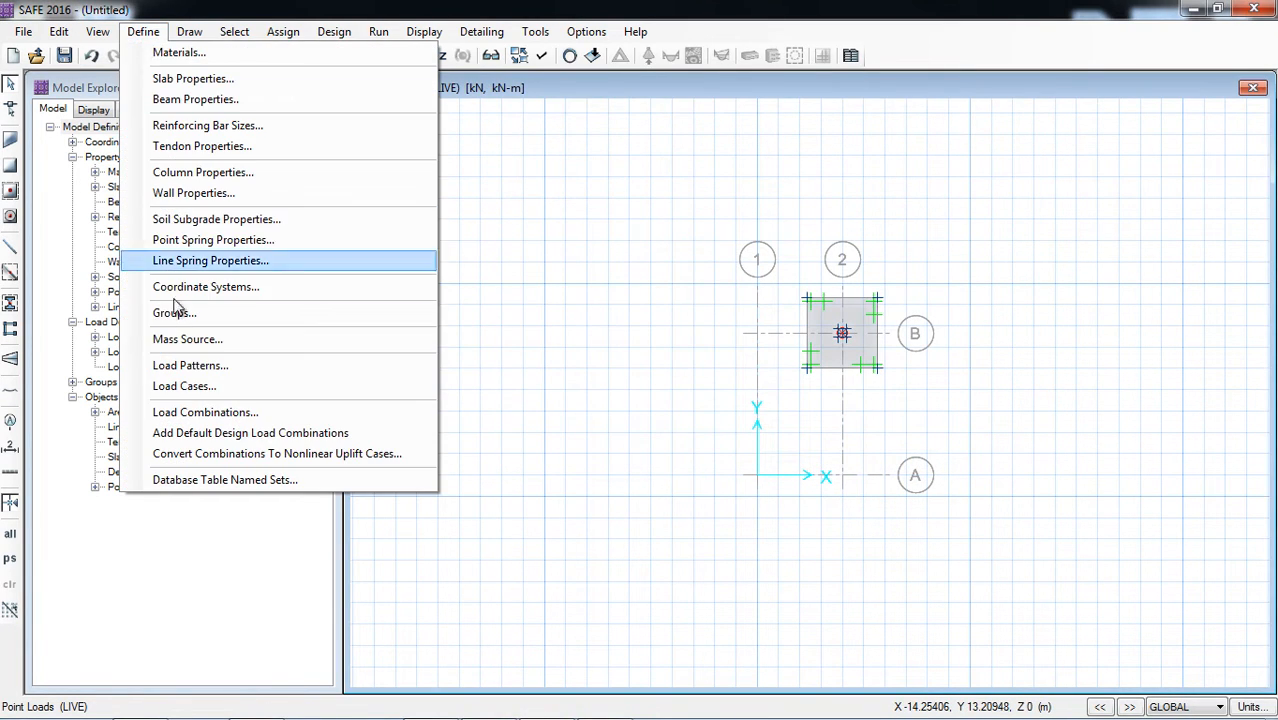
left_click(203, 411)
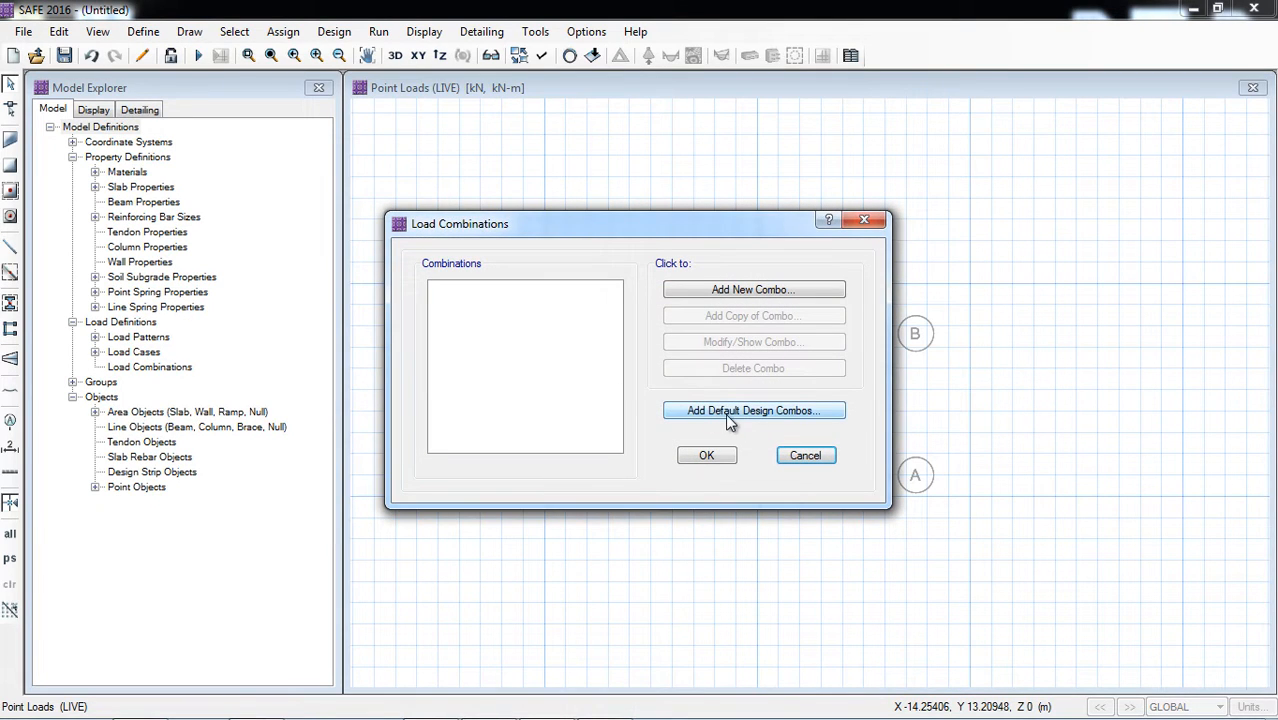
left_click(727, 412)
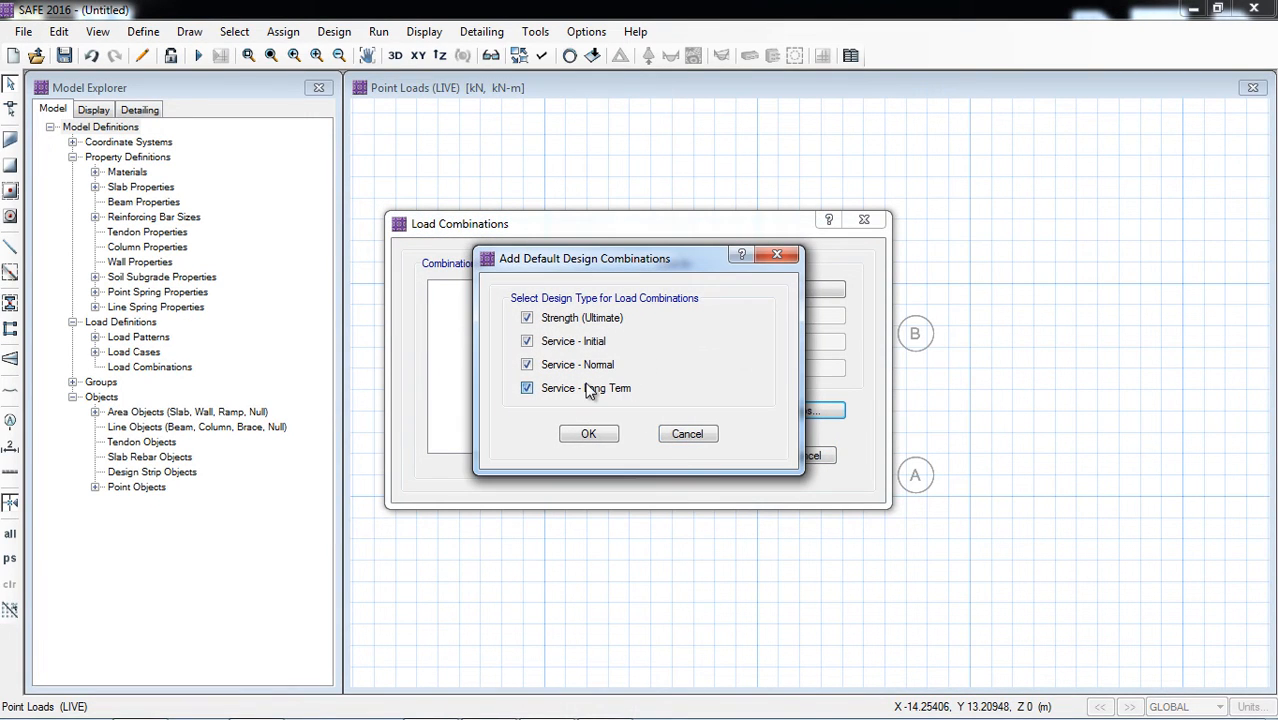
left_click(588, 388)
left_click(585, 364)
left_click(580, 341)
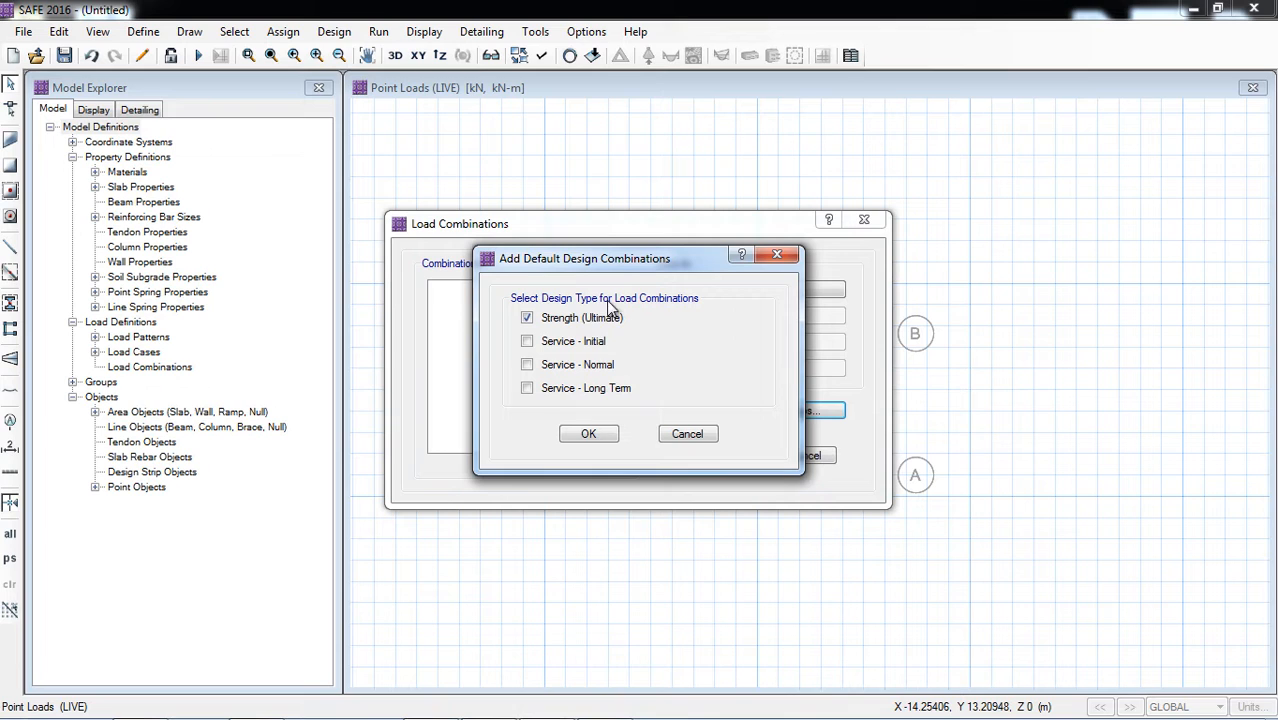
left_click(587, 437)
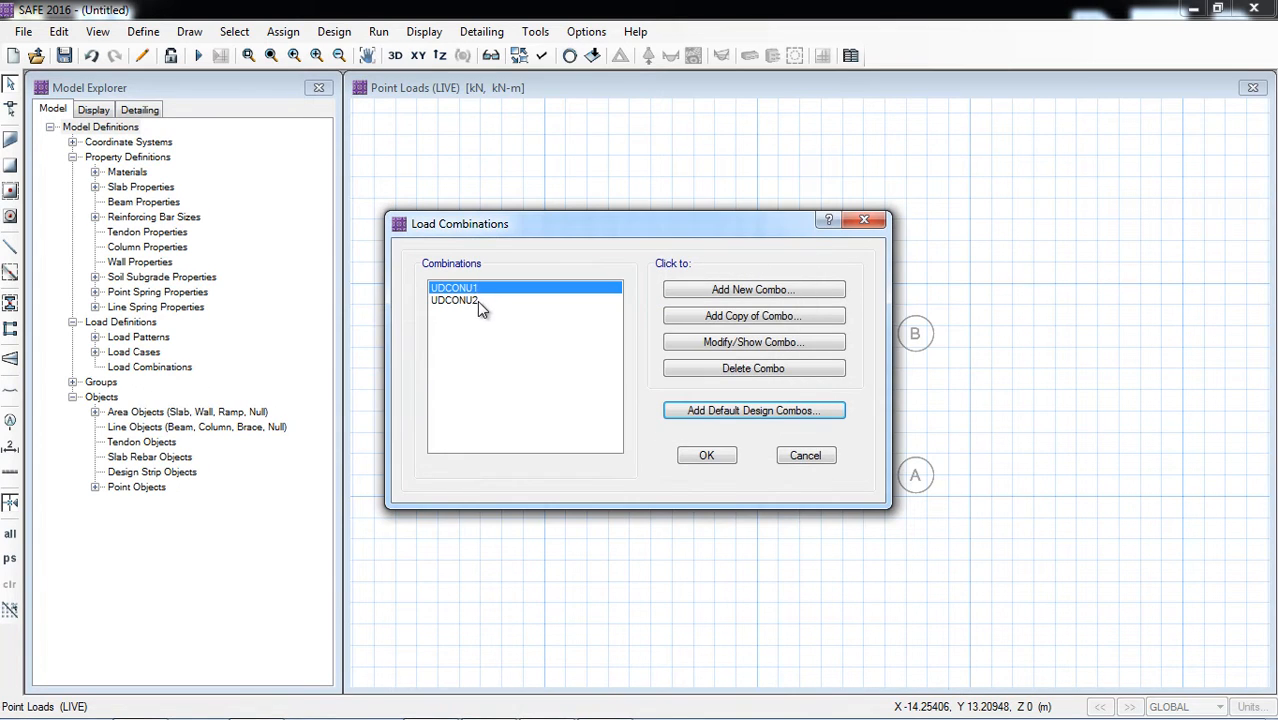
Step: Review the load cases and scale factors of the combinations UDCONU1 and UDCONU2
left_click(477, 301)
left_click(502, 287)
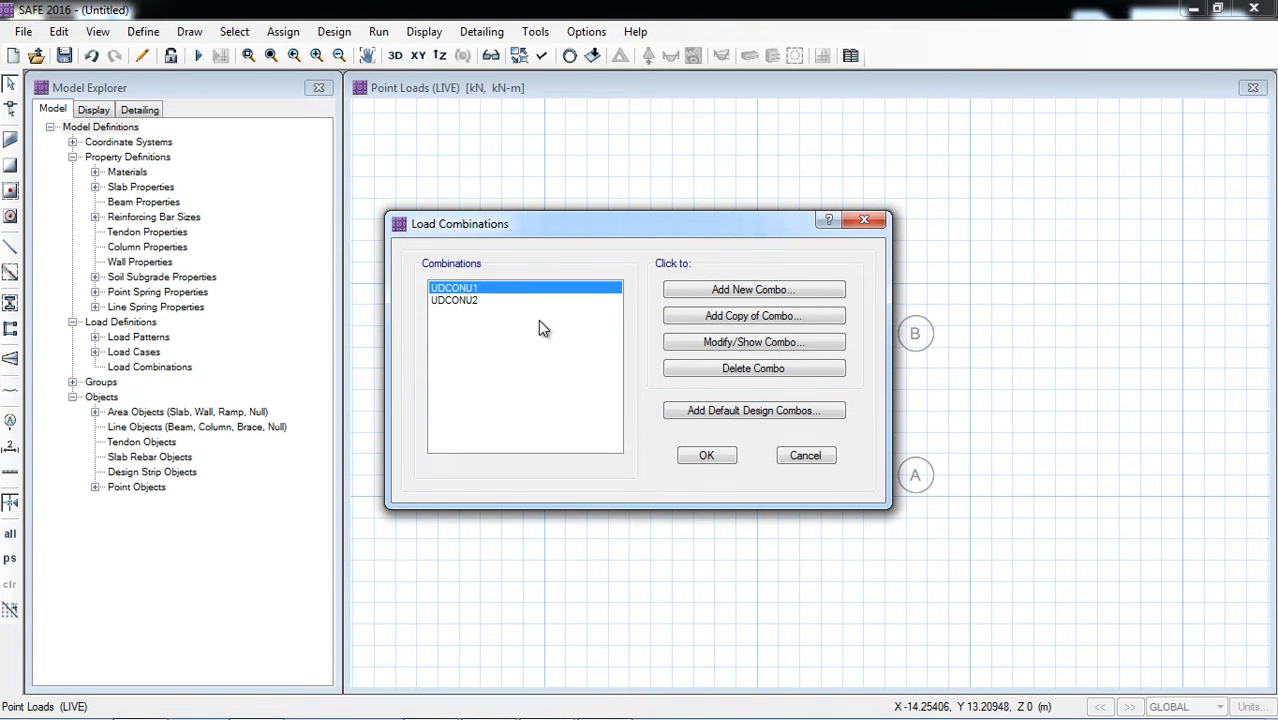
left_click(724, 345)
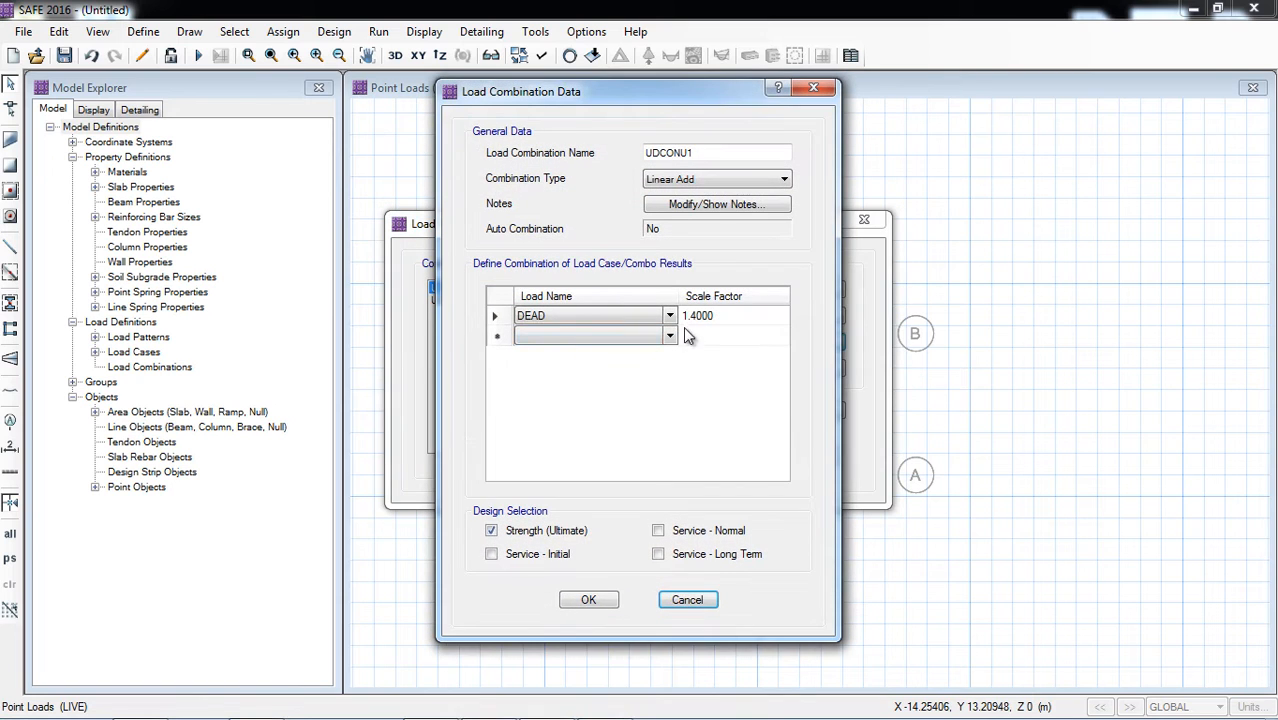
left_click(684, 599)
left_click(474, 300)
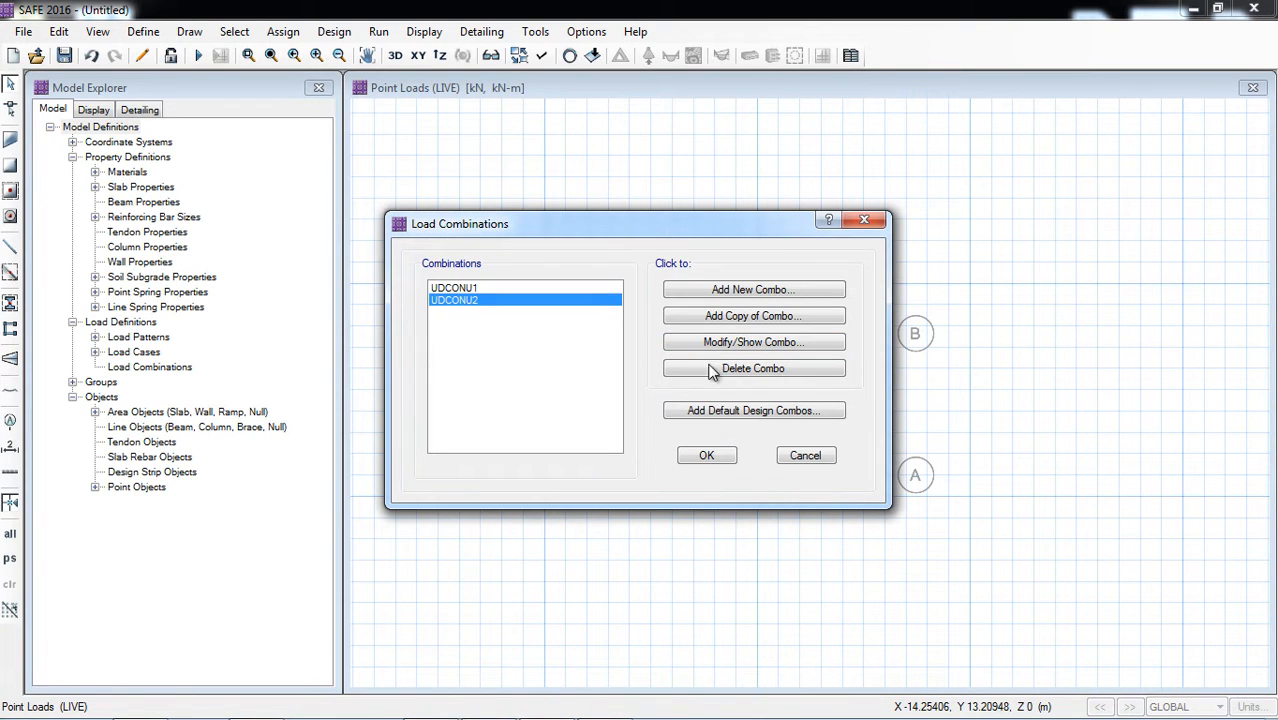
left_click(741, 345)
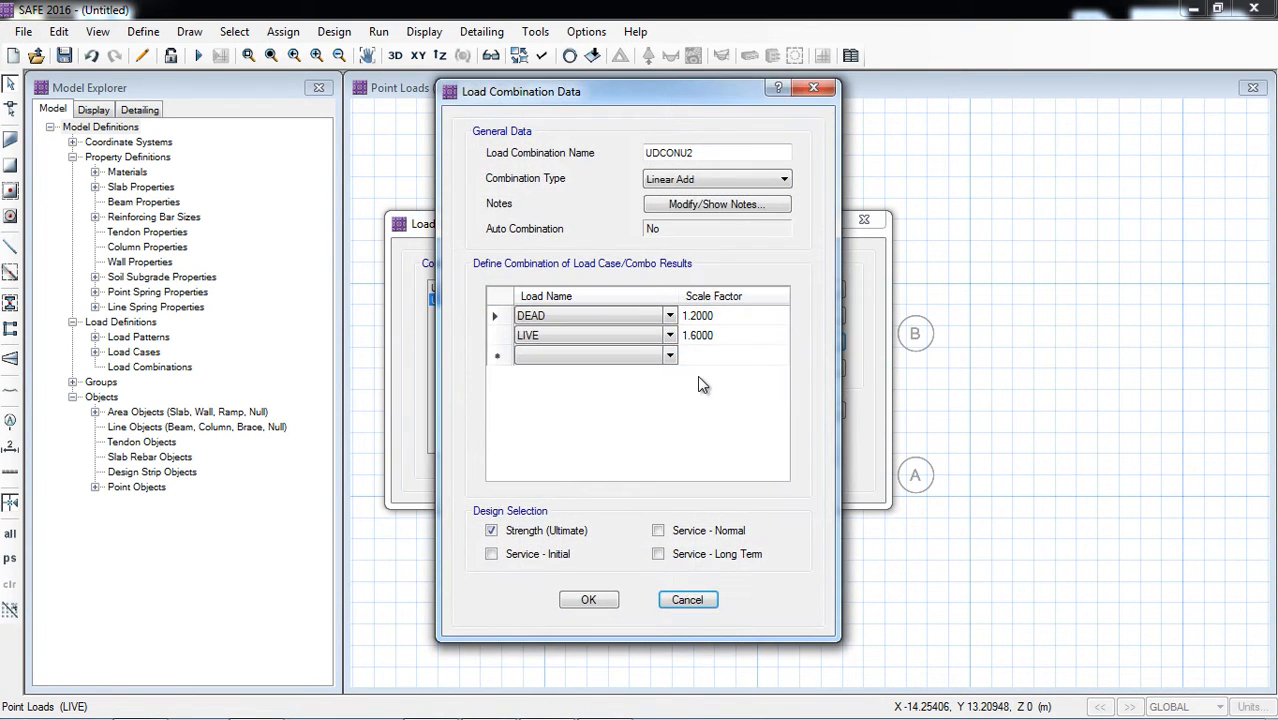
left_click(588, 599)
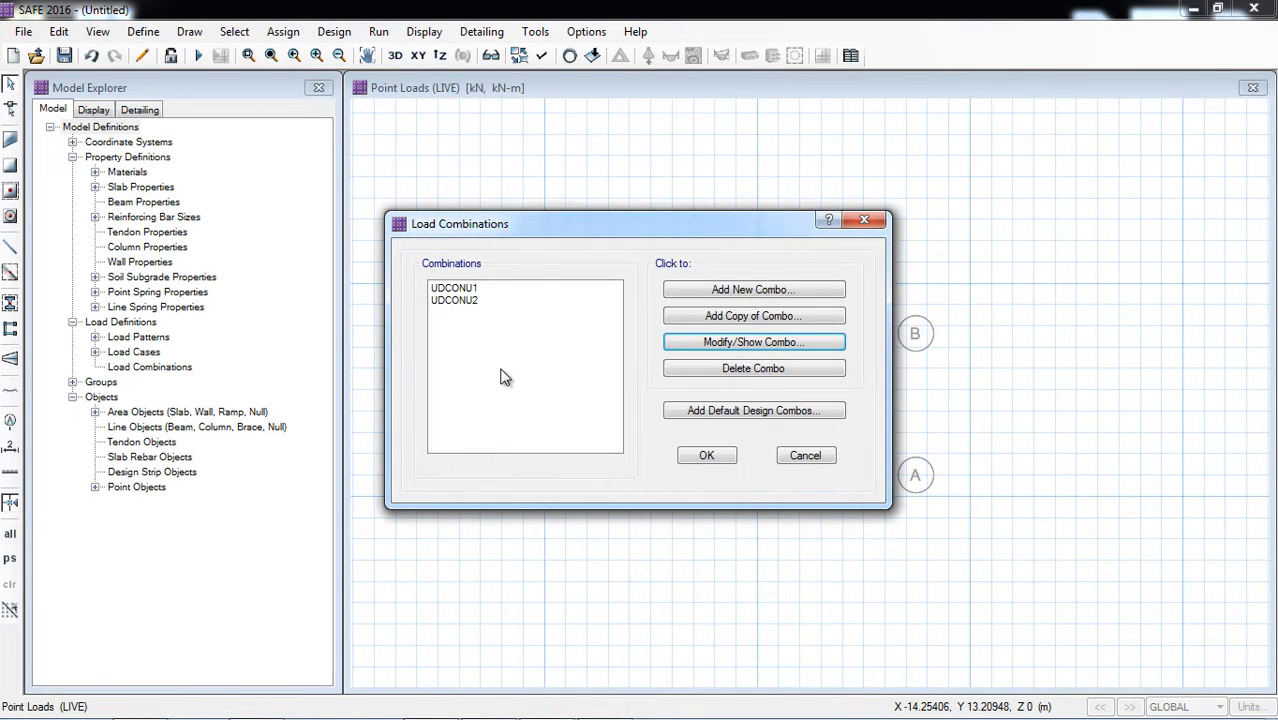
Step: Start a new load combination and name it COMB D+L
left_click(731, 288)
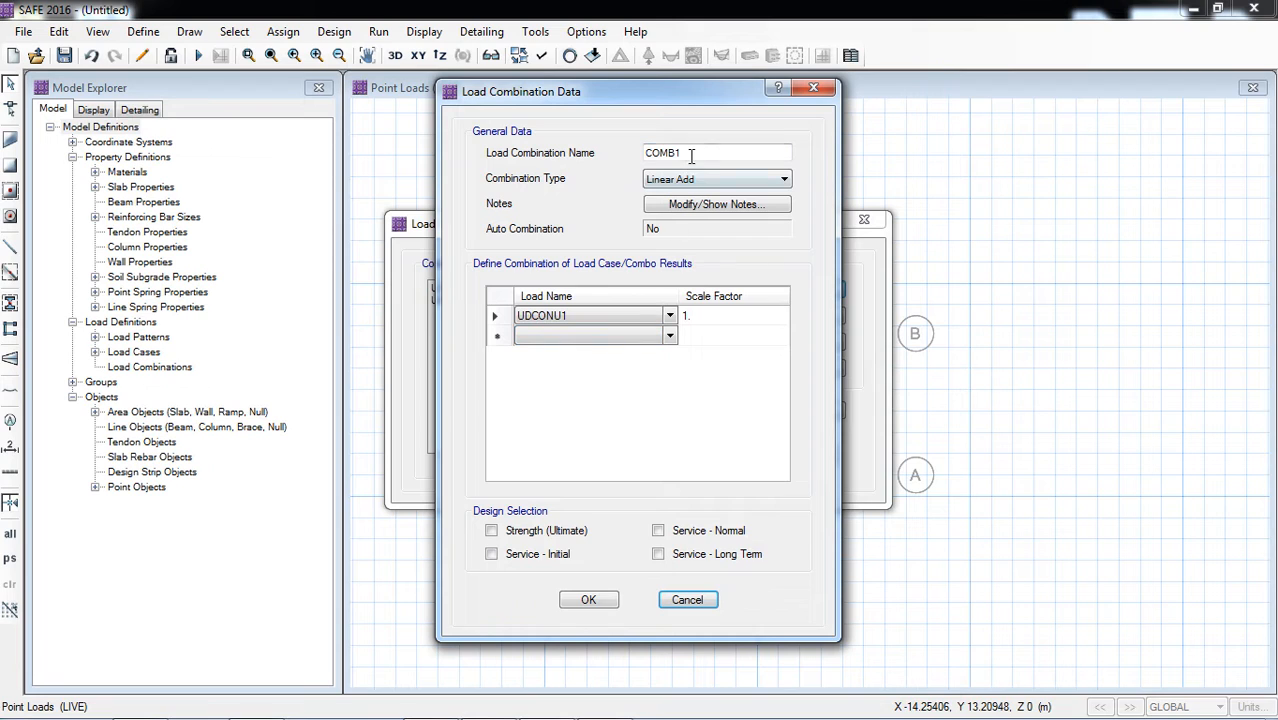
left_click_drag(691, 156, 598, 154)
key("Right")
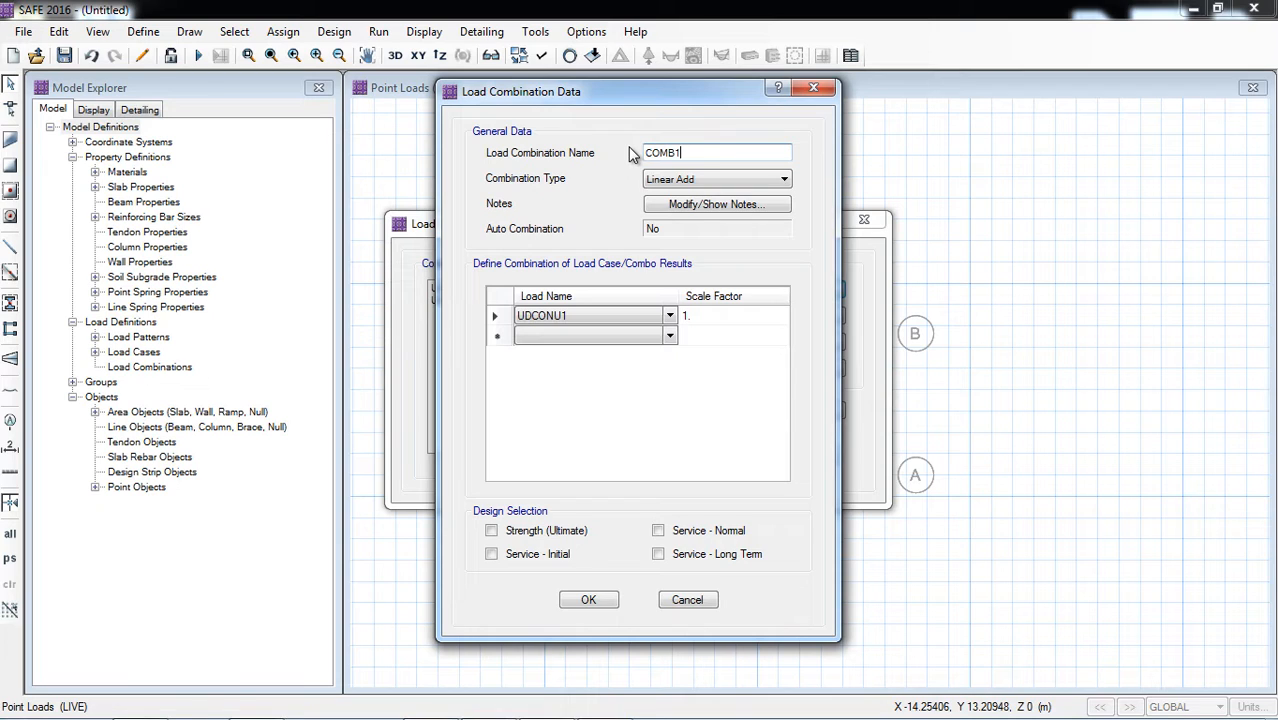
key("Caps_Lock")
type("D+L")
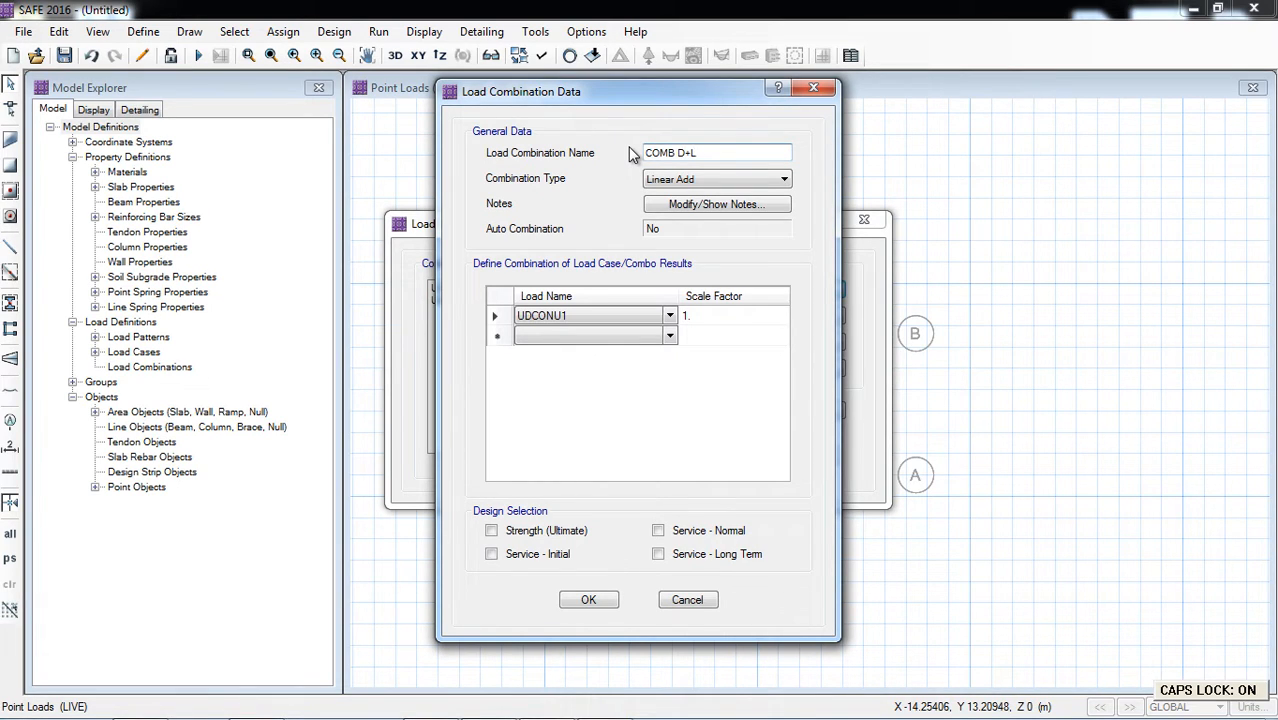
Step: Combine DEAD and LIVE with scale factor 1 each, select Service - Normal design, and accept the load combinations
left_click(660, 316)
left_click(666, 316)
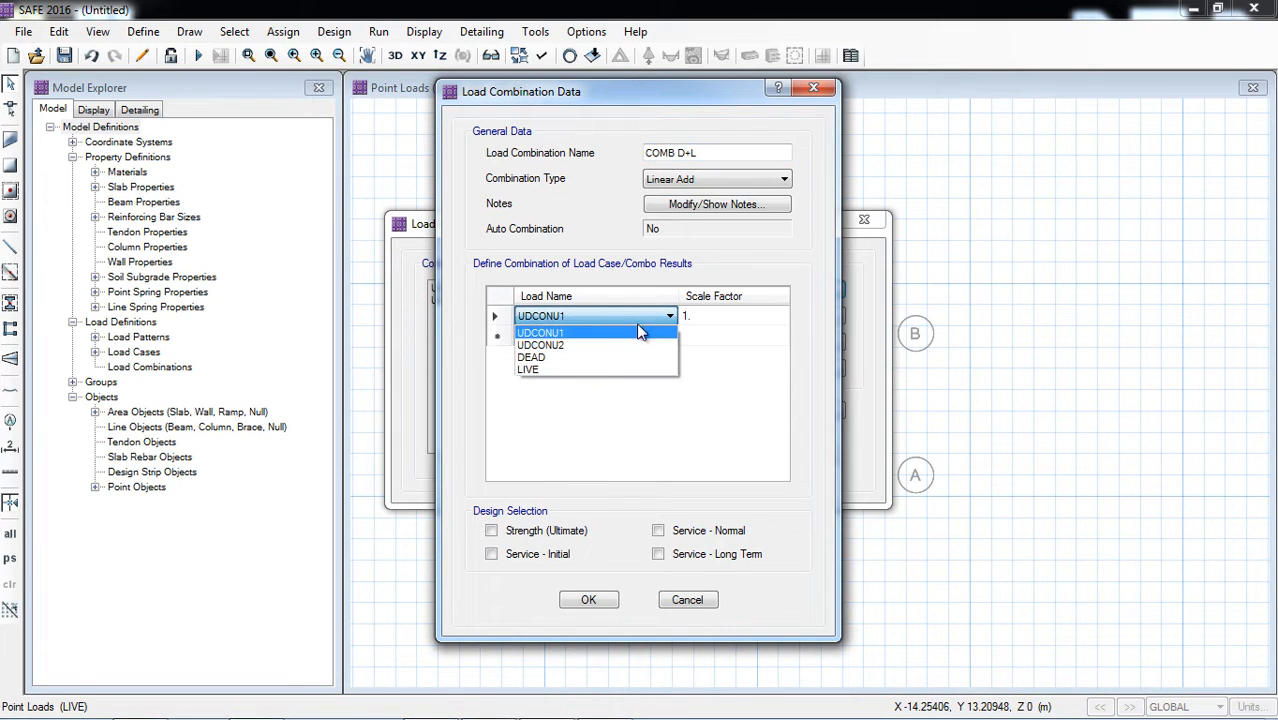
left_click(635, 357)
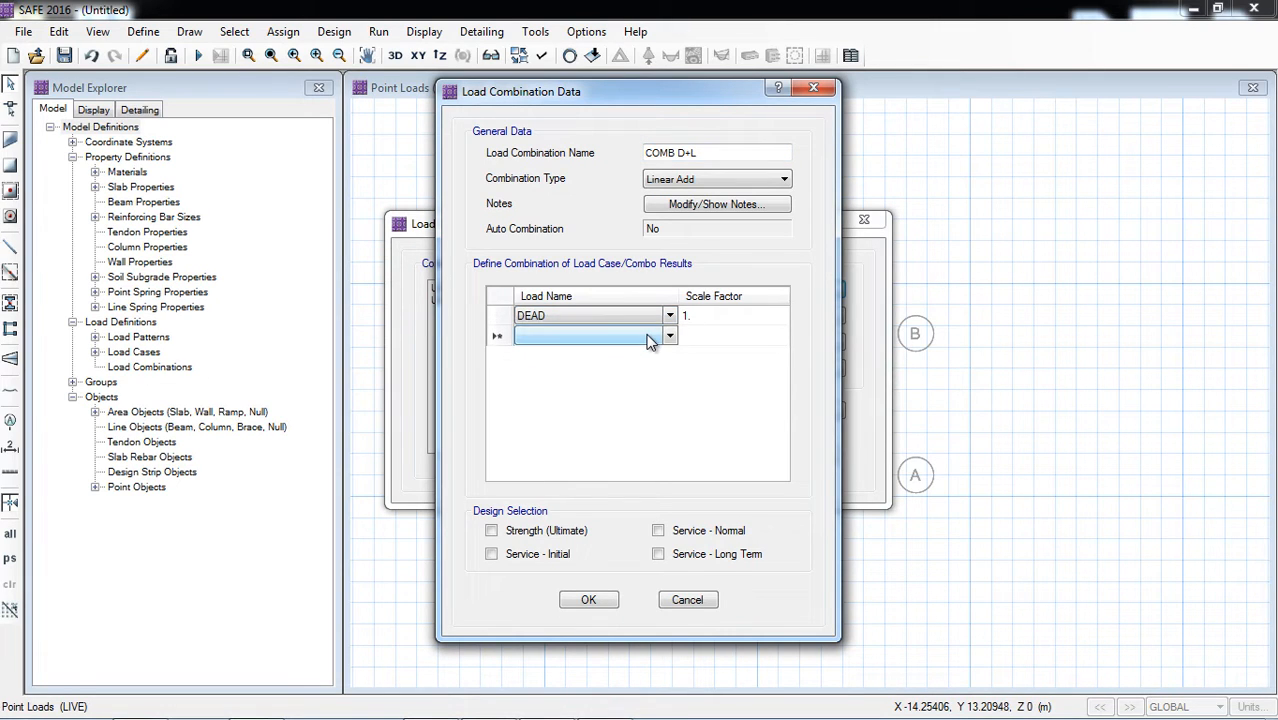
left_click(648, 338)
left_click(590, 389)
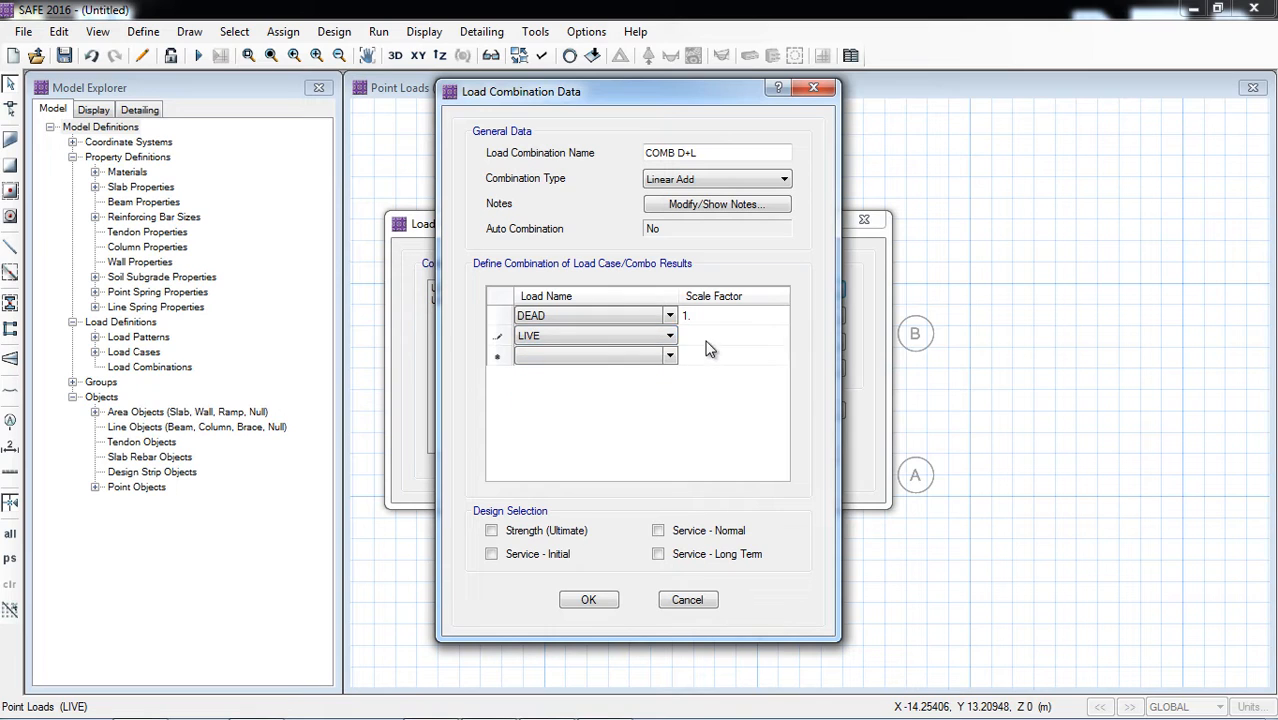
left_click(659, 530)
left_click(585, 600)
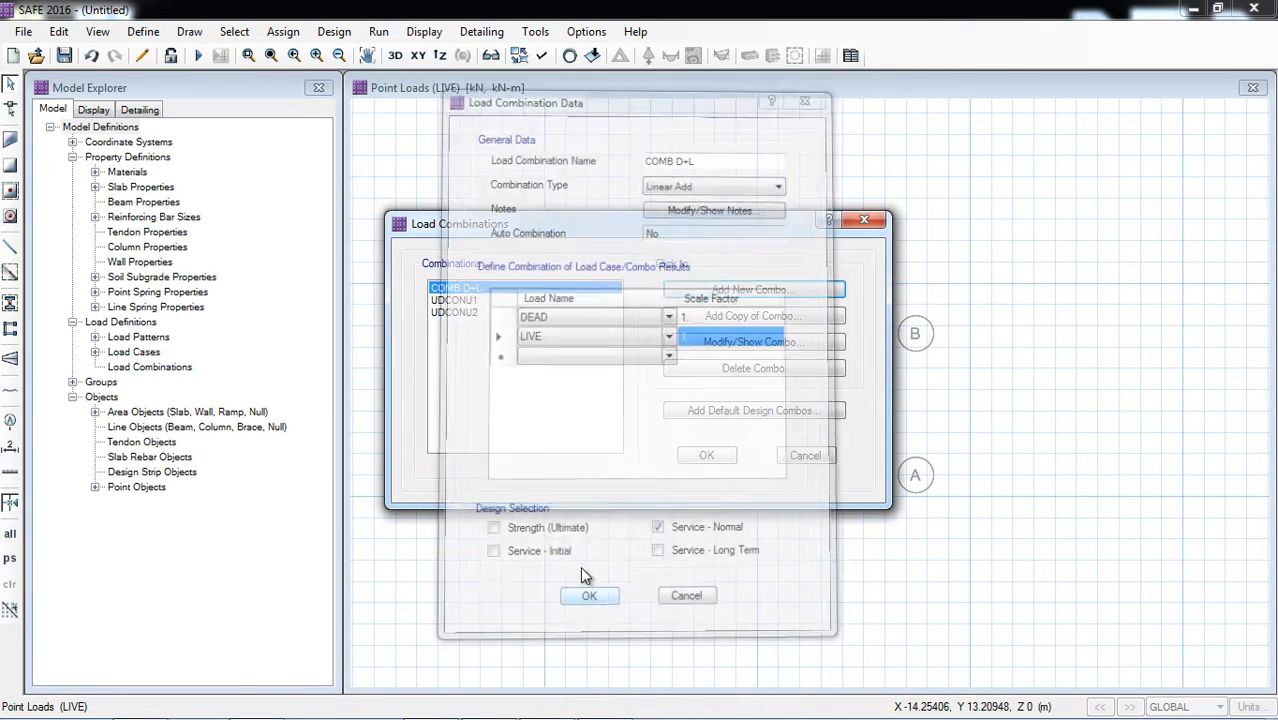
left_click(705, 455)
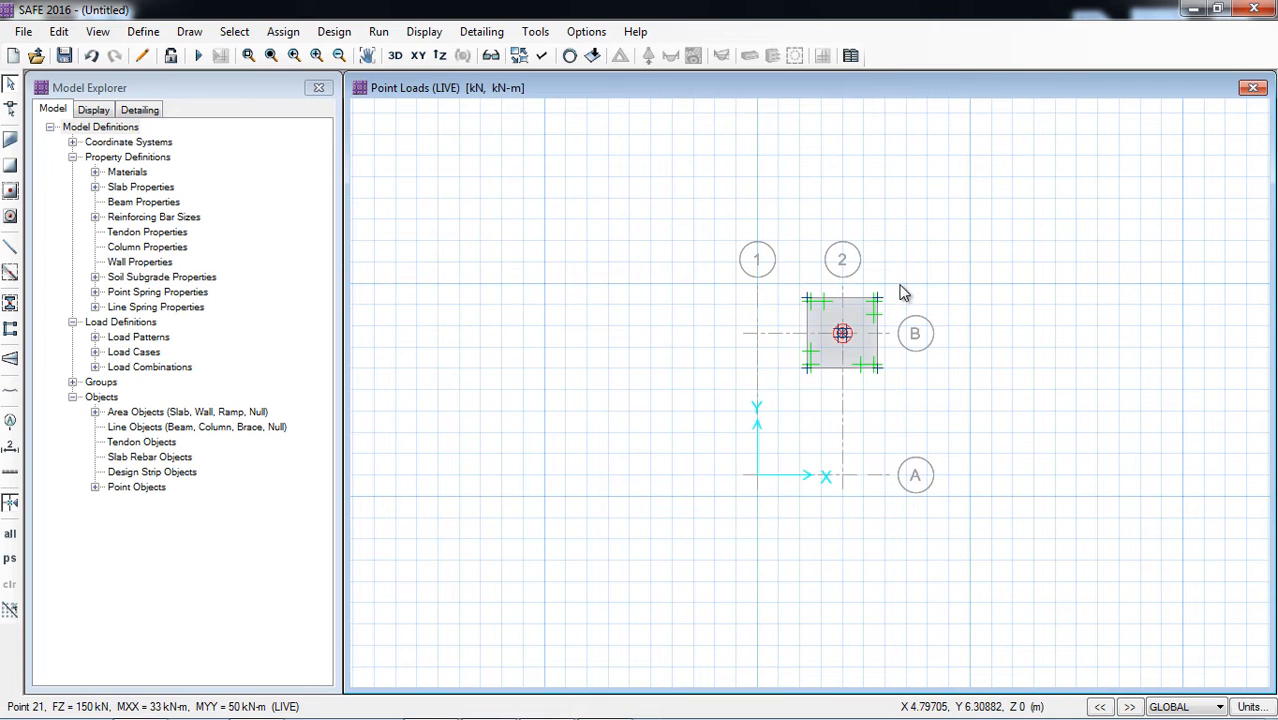
Step: Save the model in the Excercise folder as ISOLATED FOOTING DESGIN
scroll(876, 272, "up", 4)
scroll(790, 316, "down", 1)
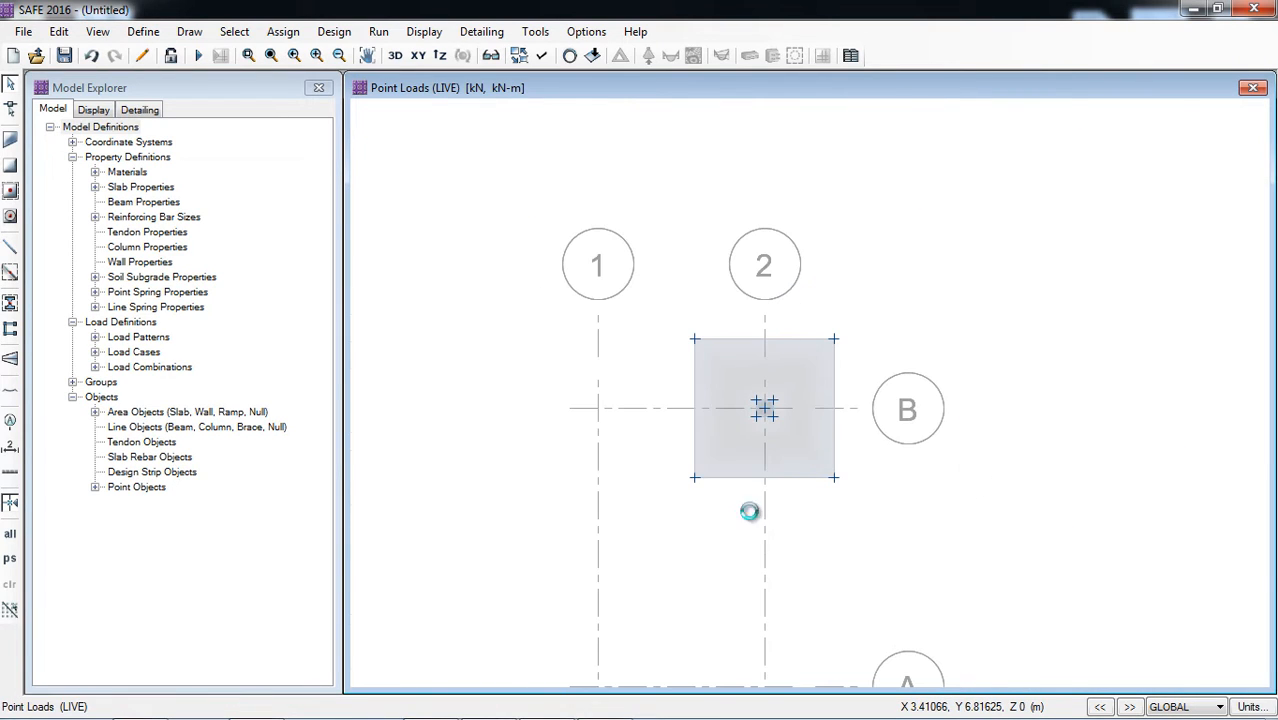
scroll(827, 513, "up", 1)
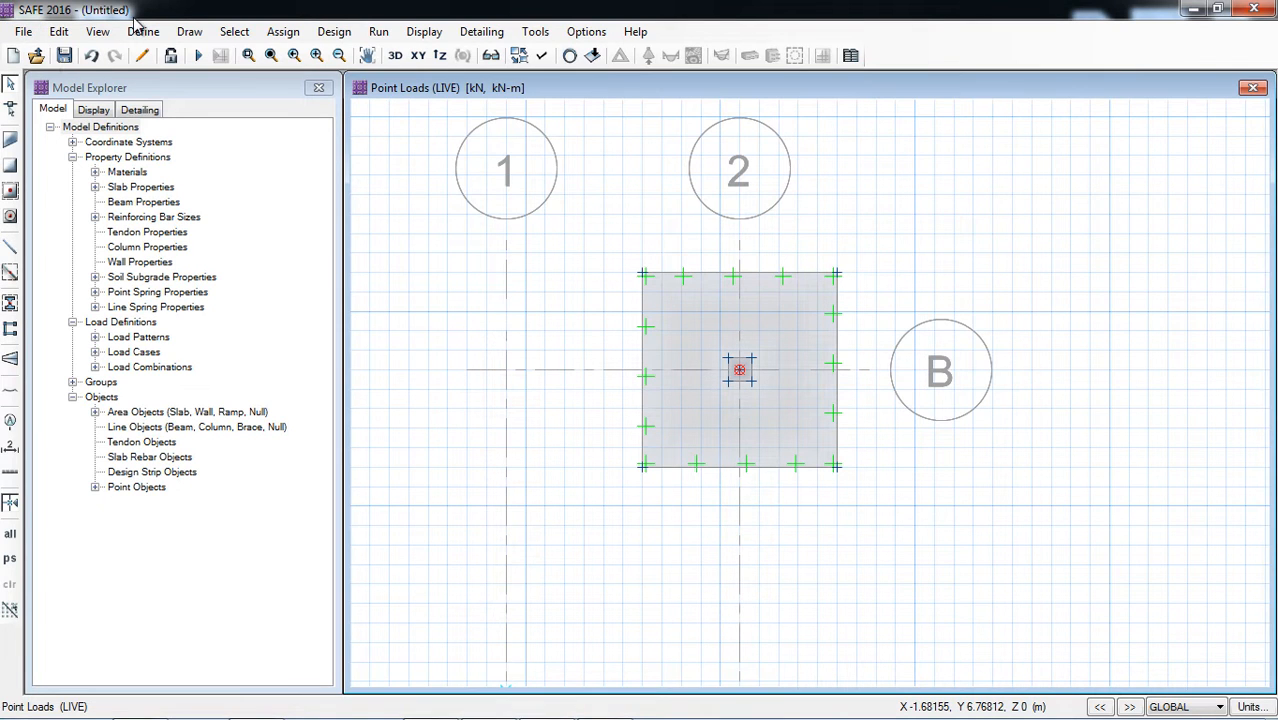
left_click(64, 56)
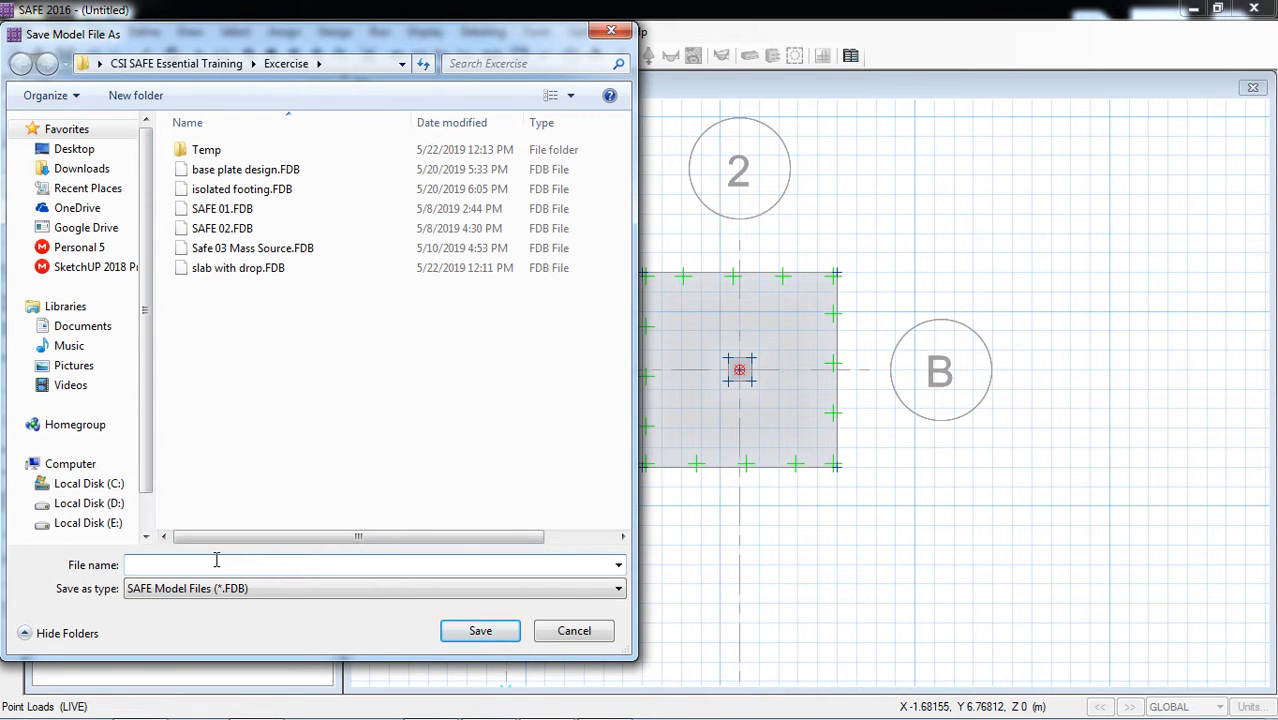
type("i")
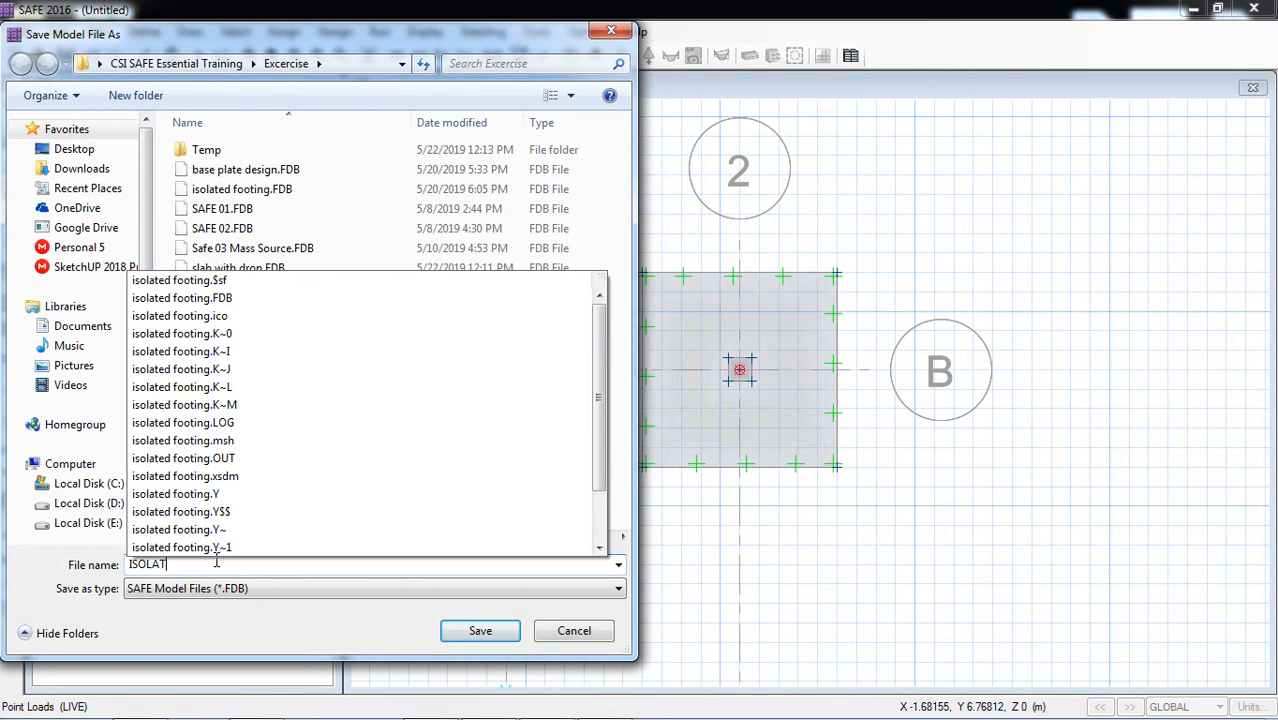
type("SOLATED FOOTING DESIGN")
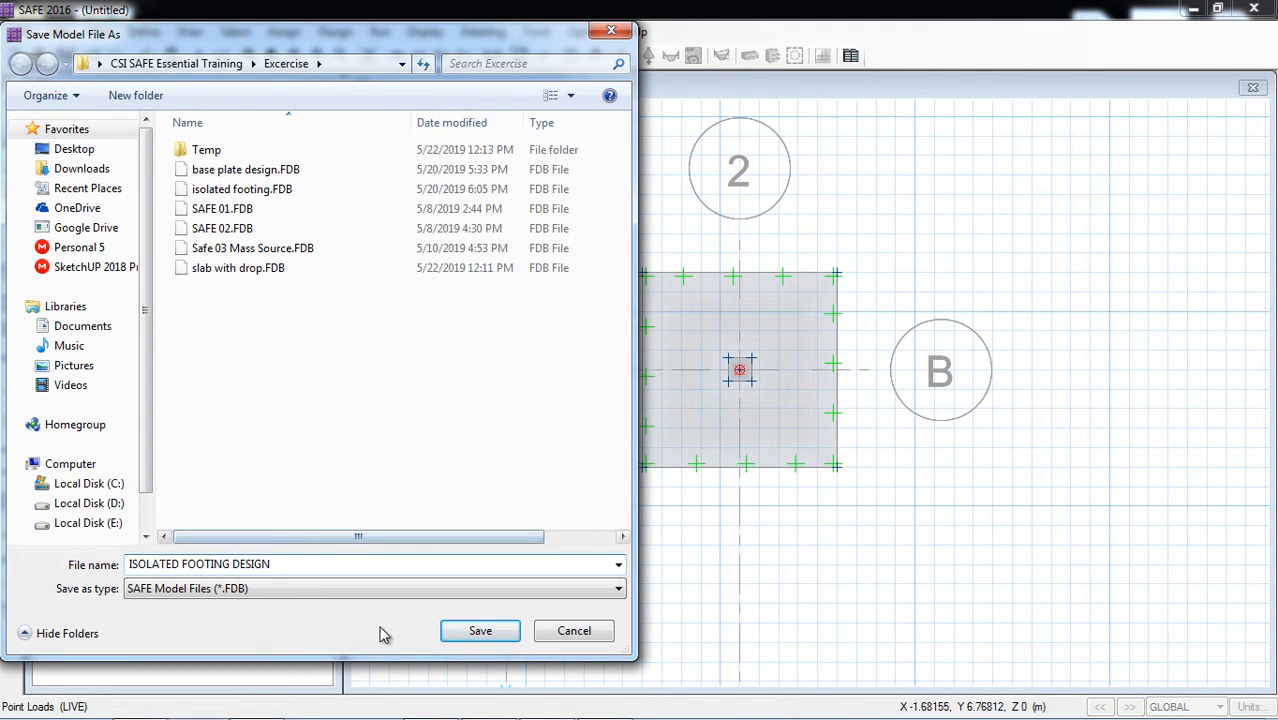
left_click(481, 632)
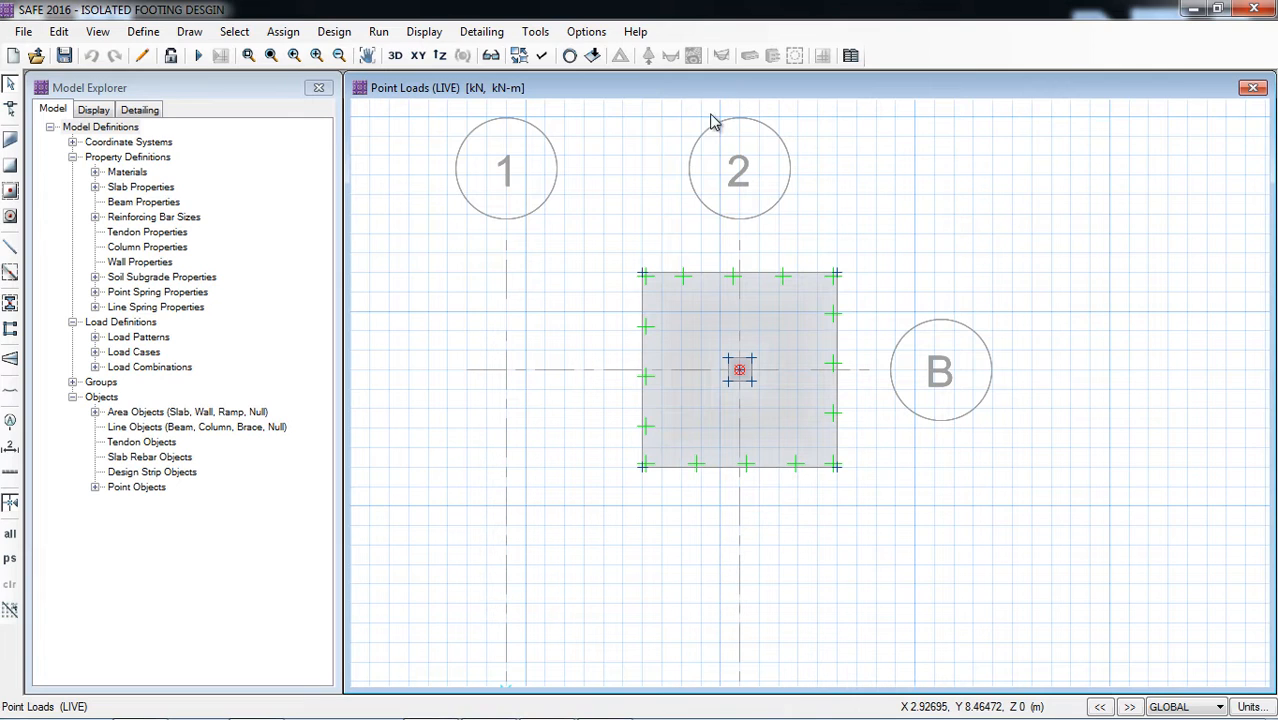
Step: Add design strips along the X grid direction on layer A with middle strips and automatic width
left_click(59, 31)
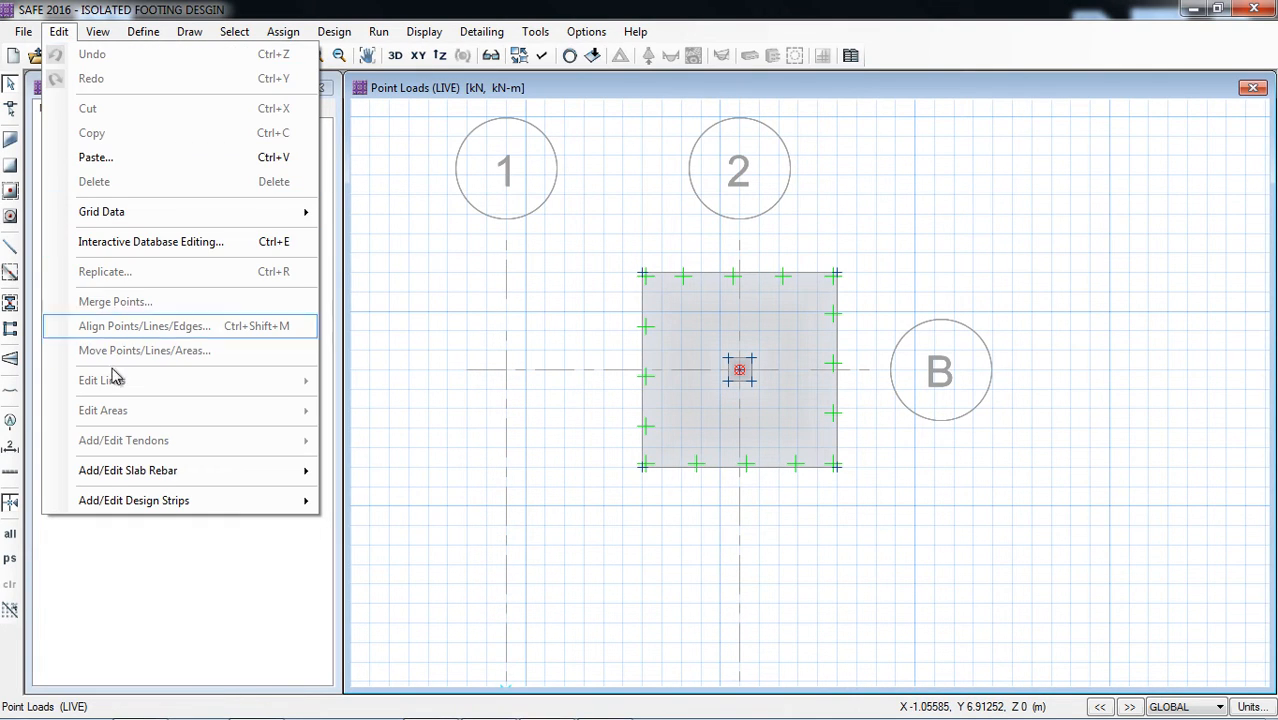
mouse_move(165, 503)
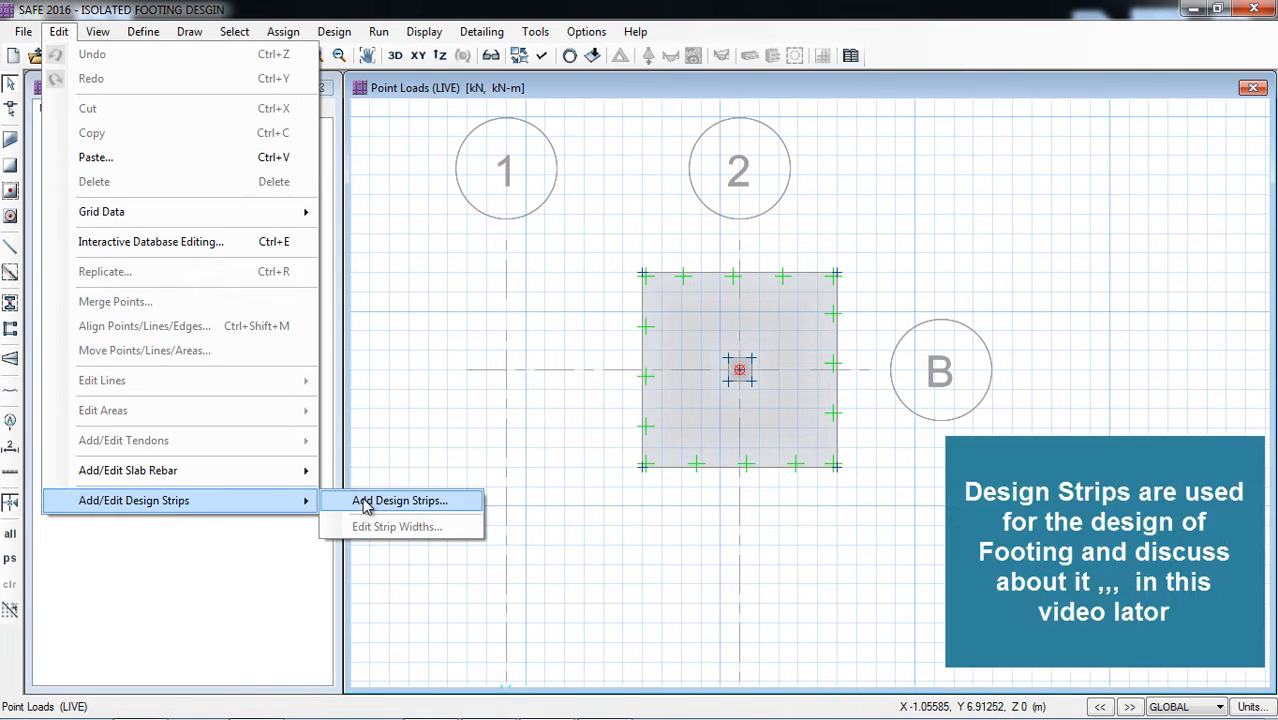
left_click(399, 501)
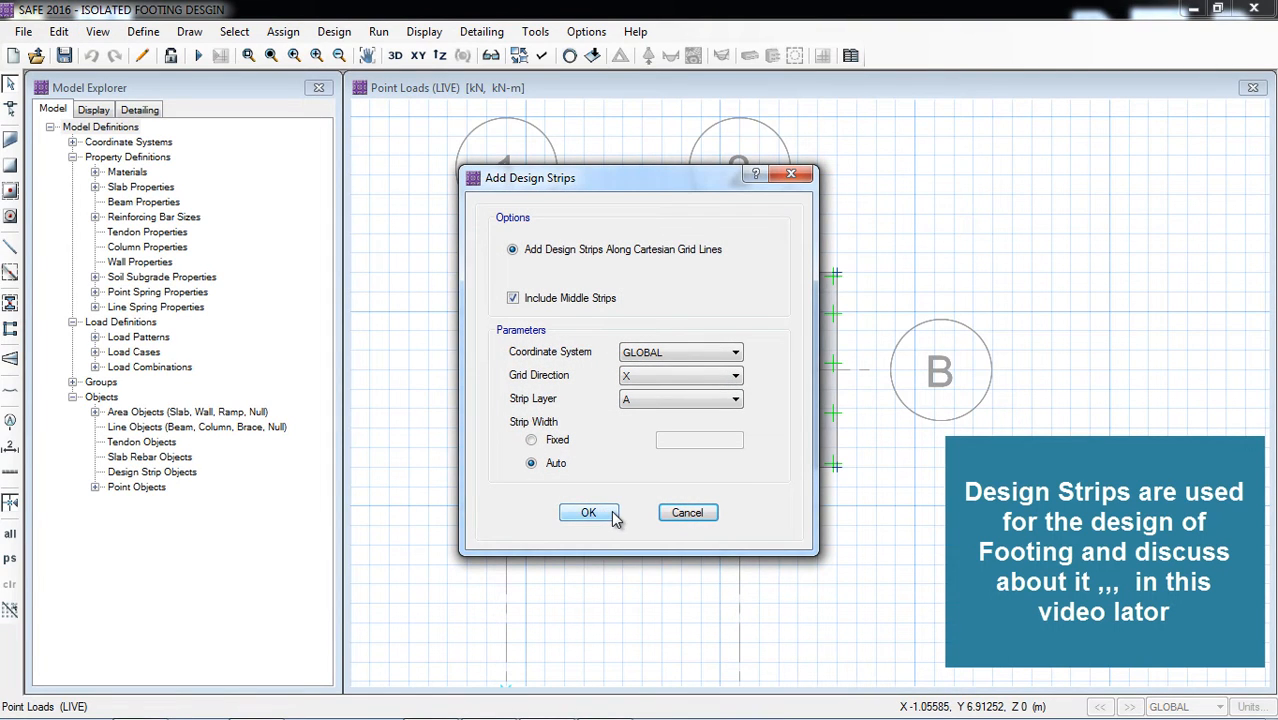
left_click(592, 514)
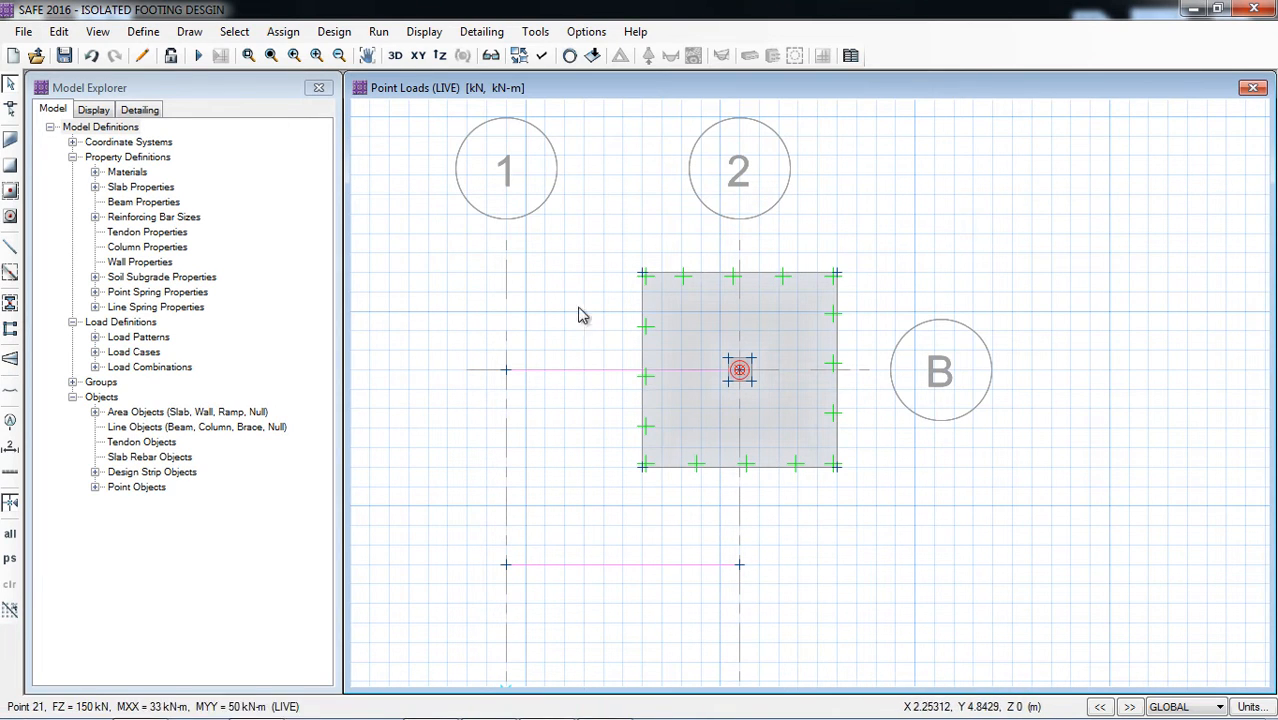
Step: Add design strips along the Y grid direction on layer B with middle strips and automatic width
left_click(59, 31)
mouse_move(195, 505)
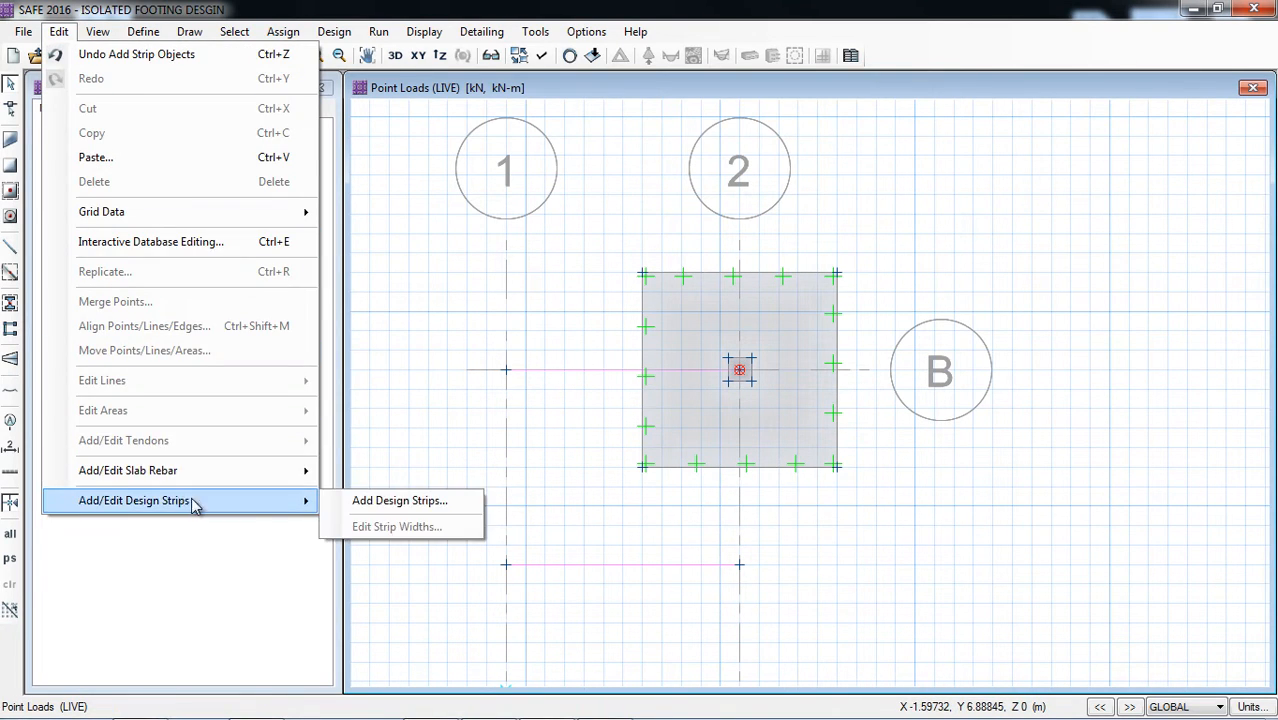
left_click(395, 500)
left_click(61, 33)
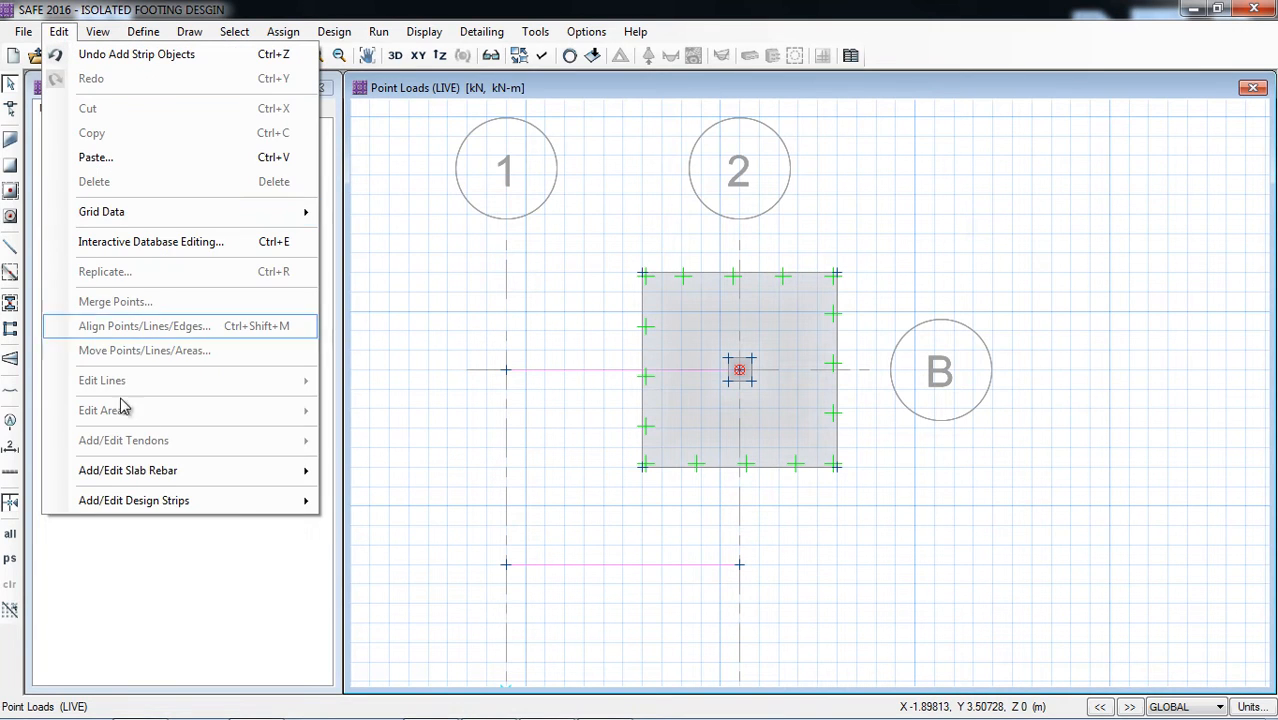
mouse_move(195, 502)
left_click(385, 500)
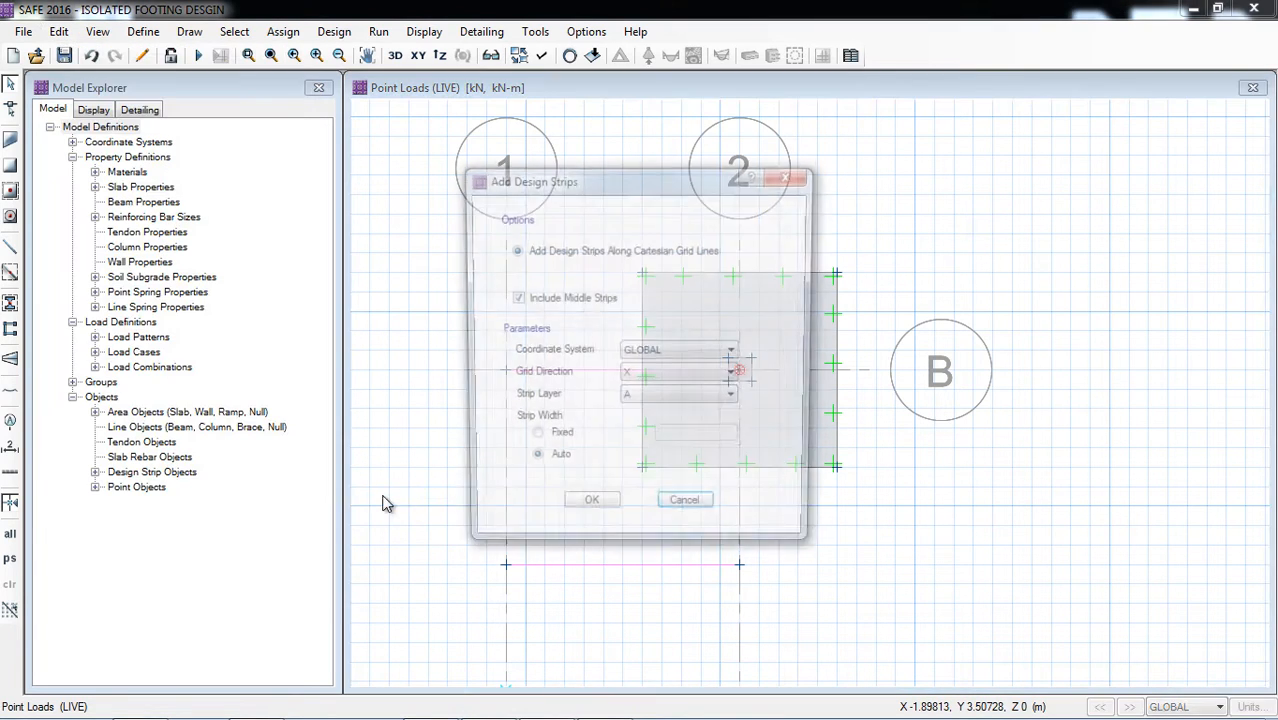
left_click(632, 376)
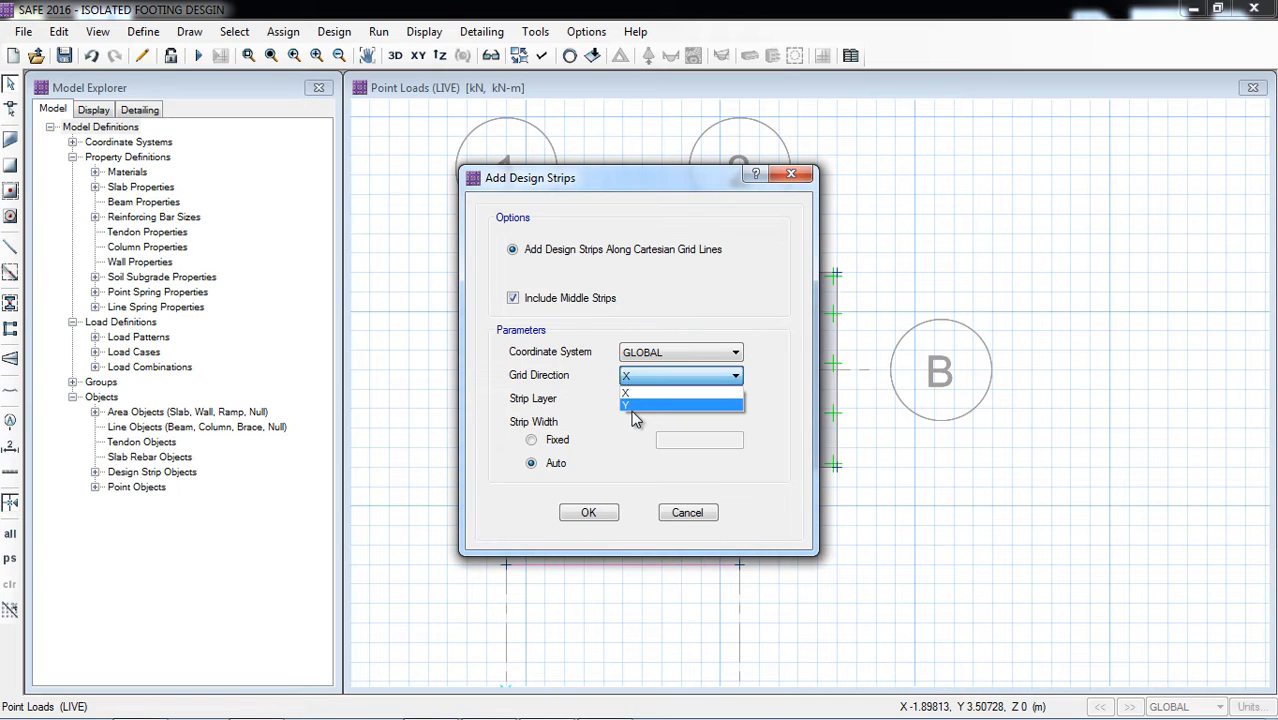
left_click(632, 405)
left_click(640, 399)
left_click(638, 424)
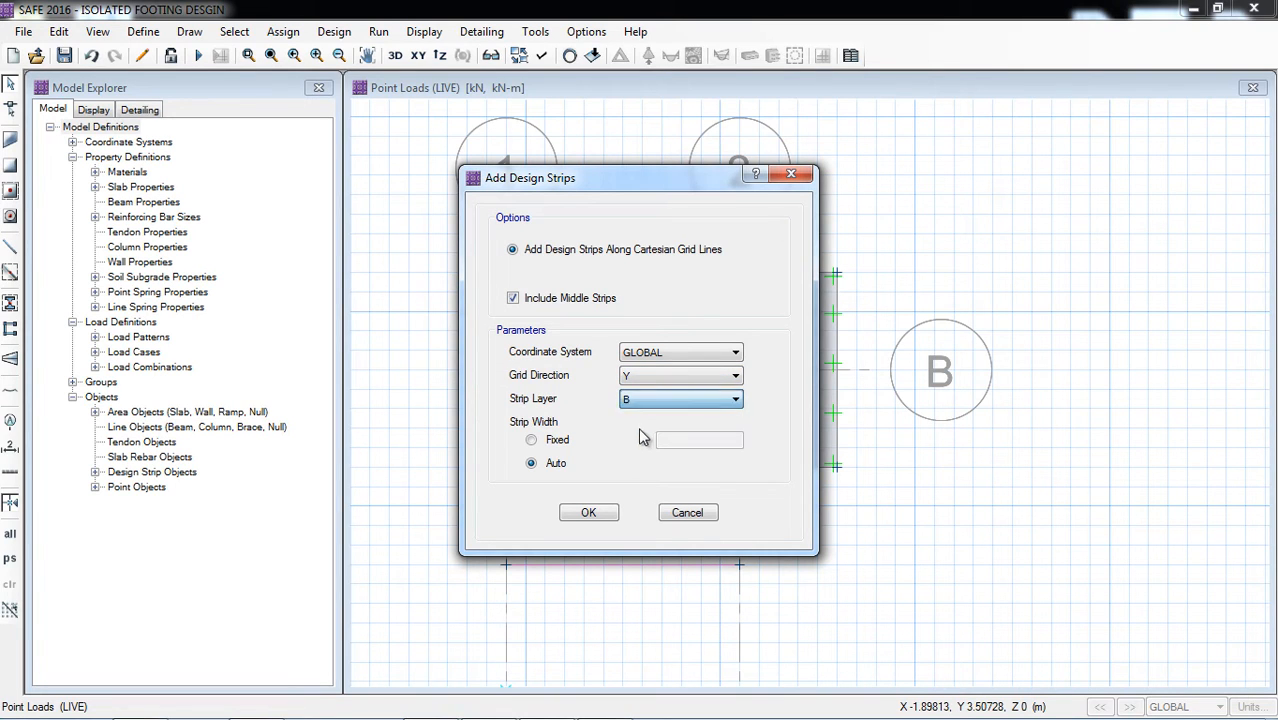
left_click(588, 513)
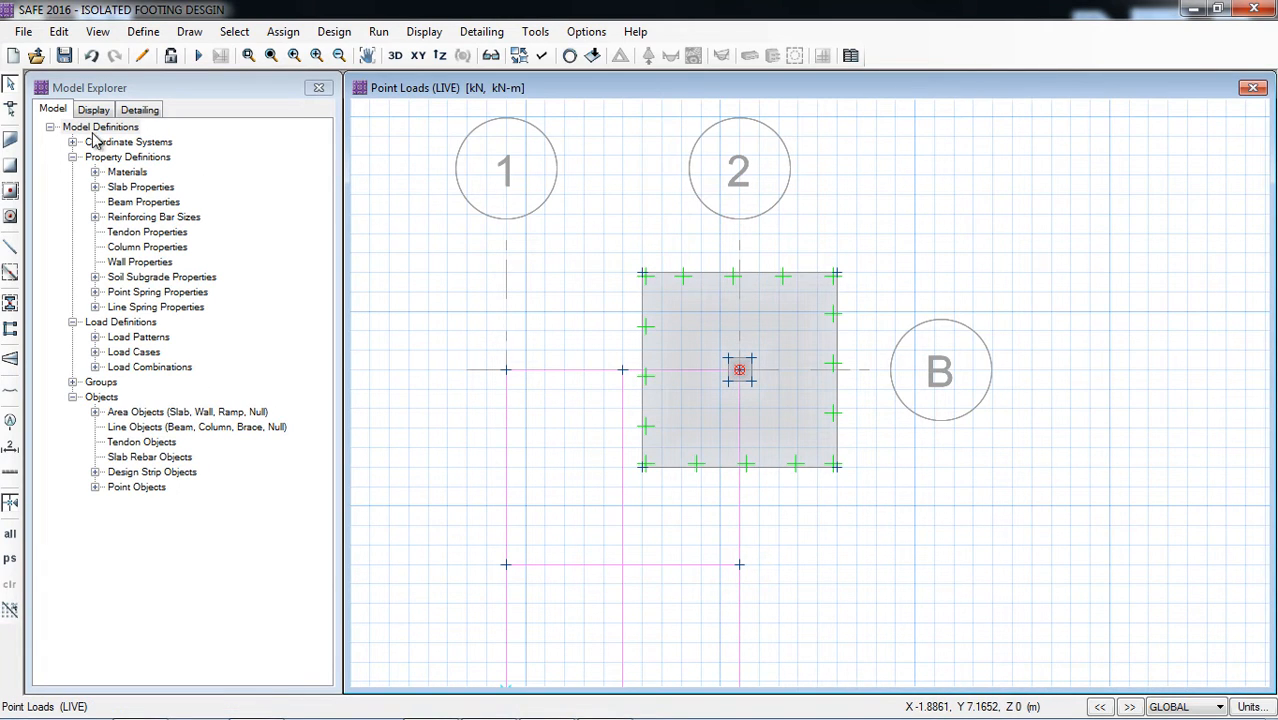
Step: Reshape the Y-direction design strip on grid line 2 so its end reaches the footing's upper edge
left_click(10, 112)
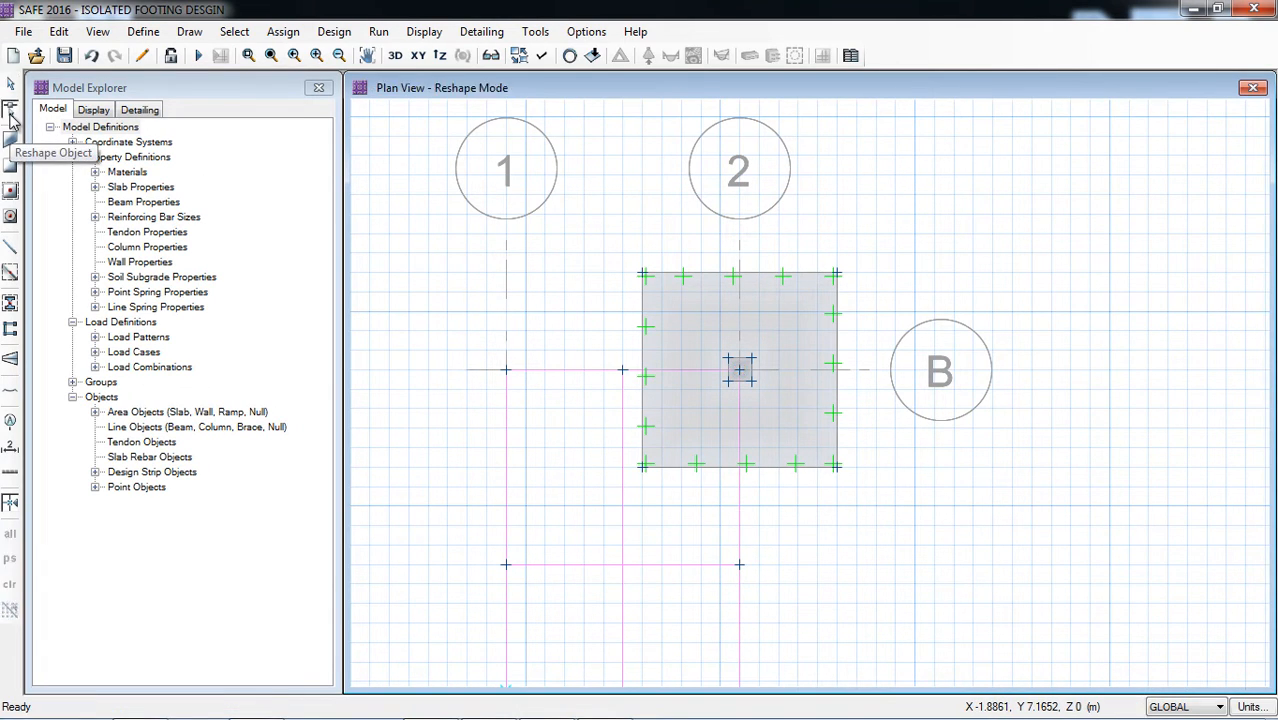
left_click(741, 508)
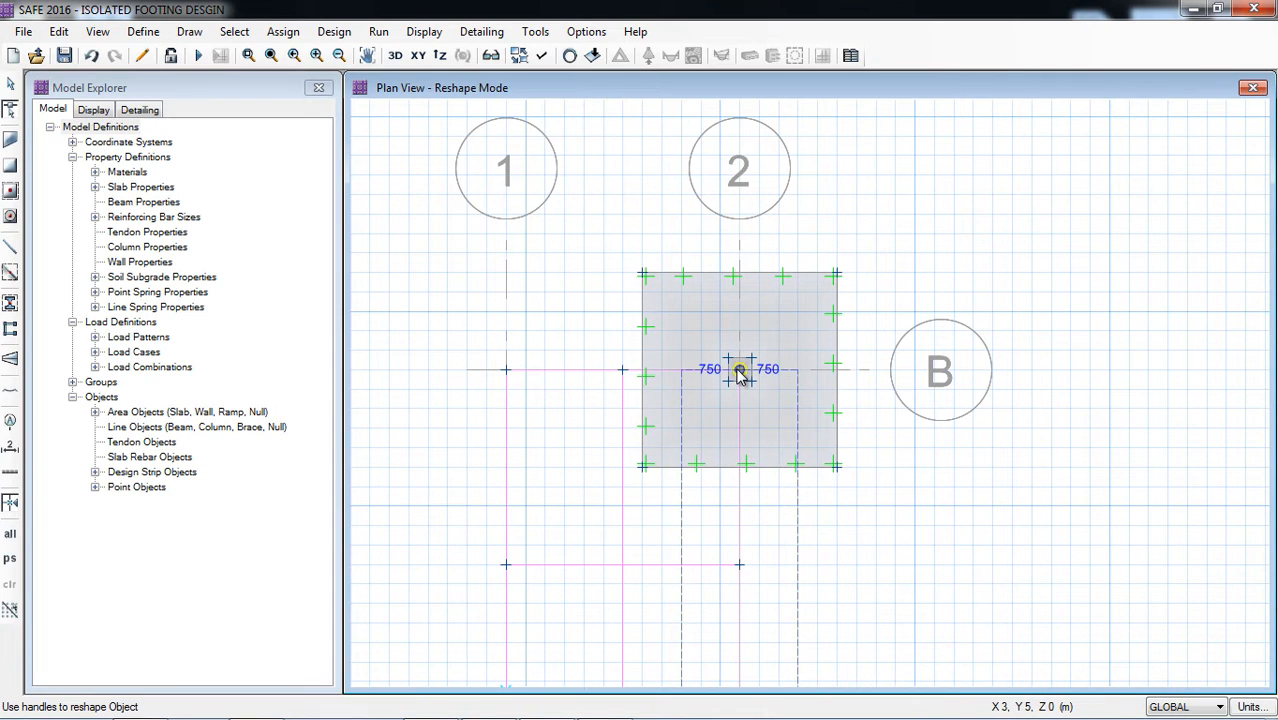
left_click_drag(740, 372, 740, 274)
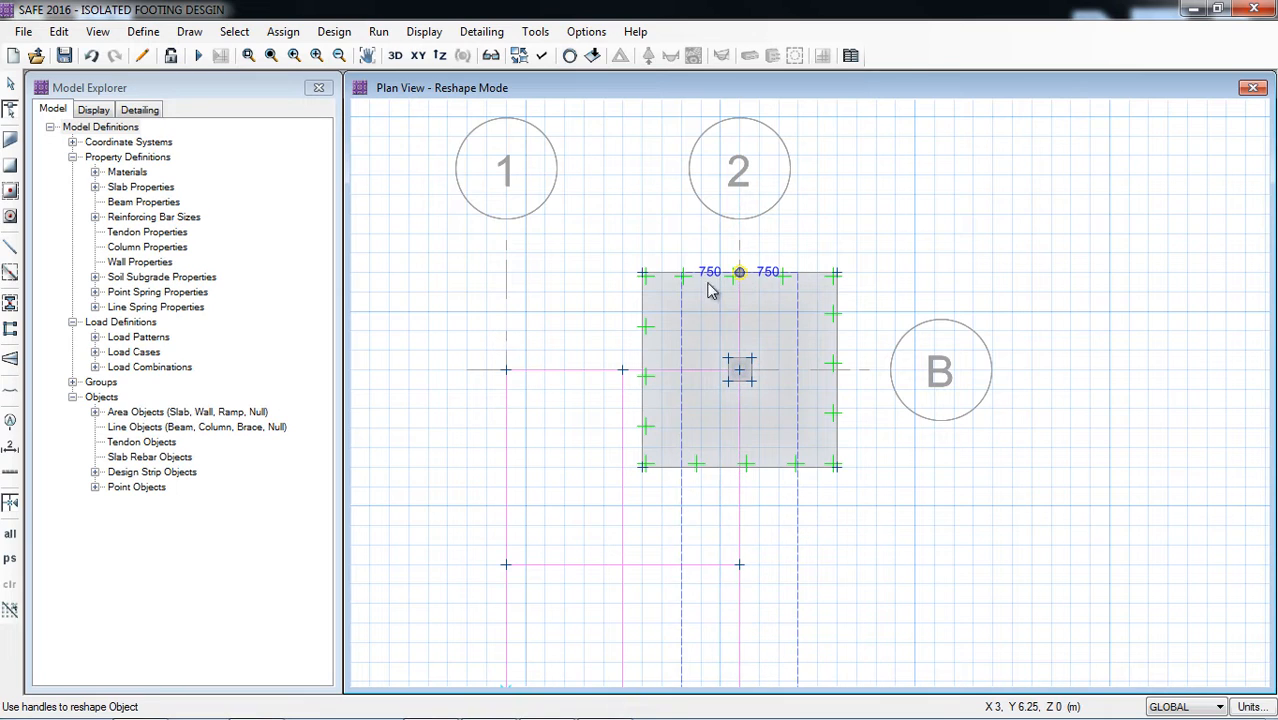
Step: Extend the X-direction design strip on grid line B to the footing's right edge and leave reshape mode
left_click(560, 376)
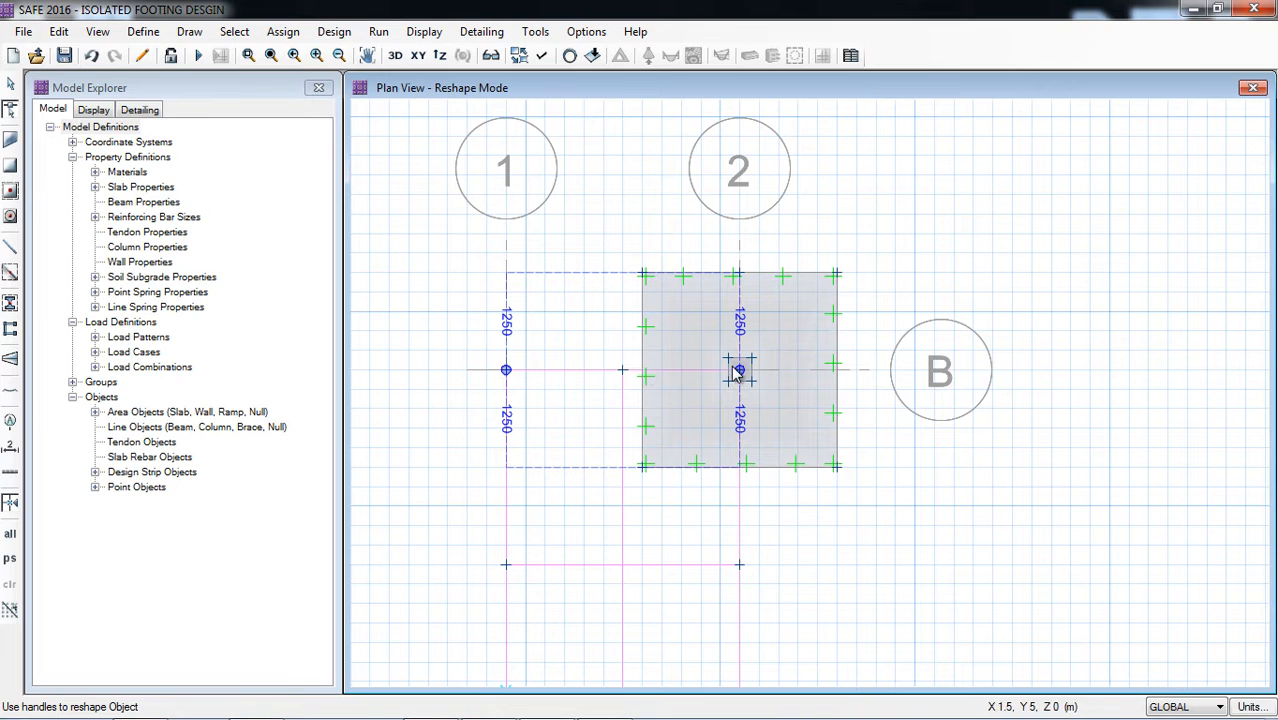
left_click_drag(741, 372, 837, 370)
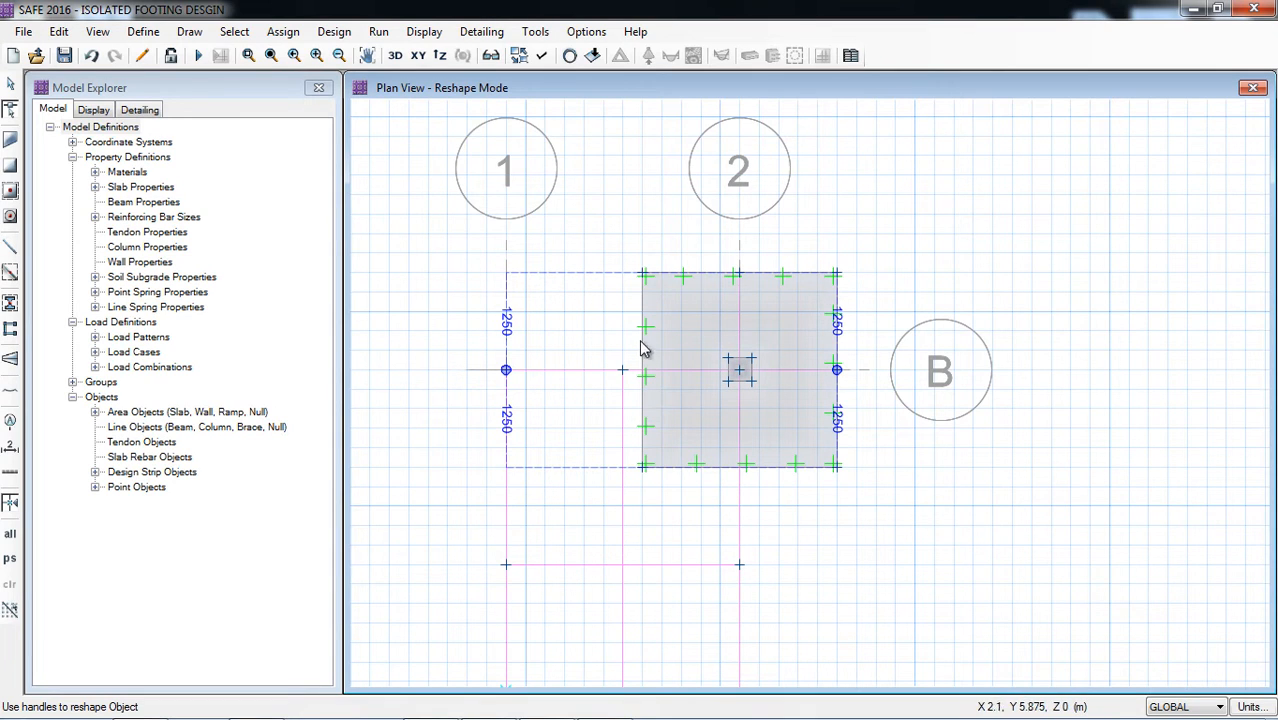
left_click(11, 112)
left_click(10, 87)
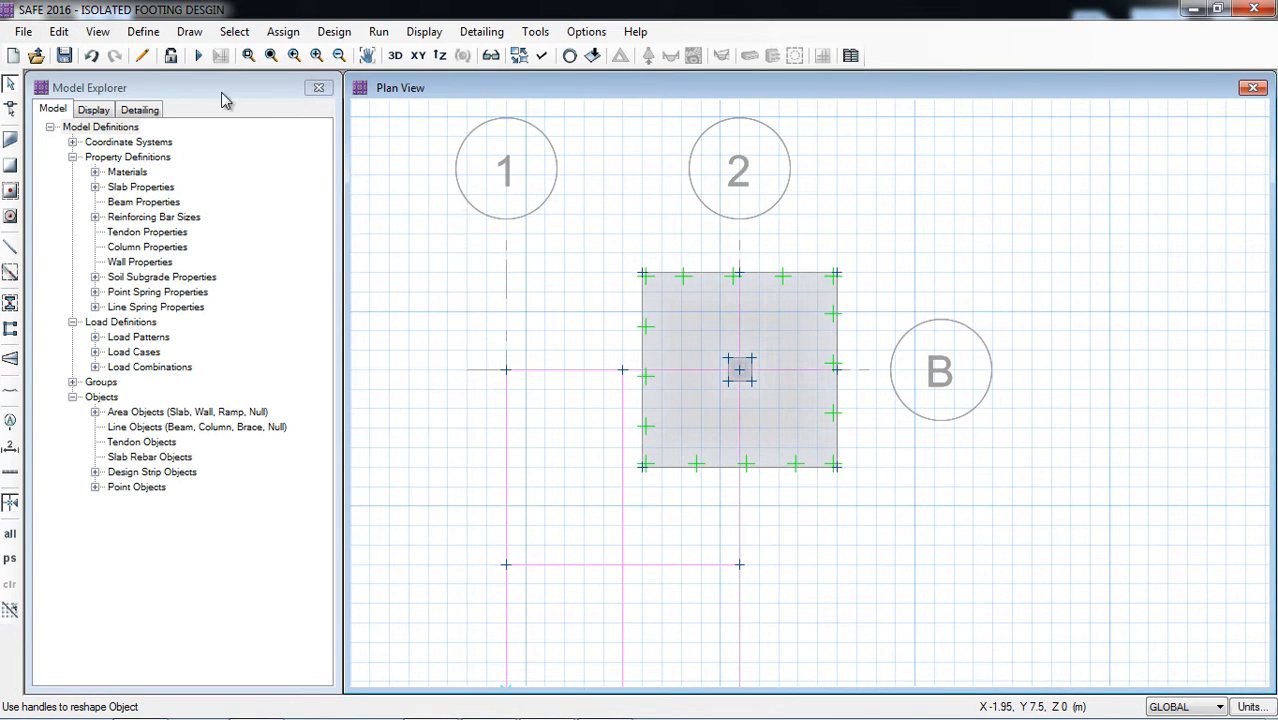
Step: Run the analysis and design, and display the deformed shape with contours for load combination COMB D+L
left_click(200, 57)
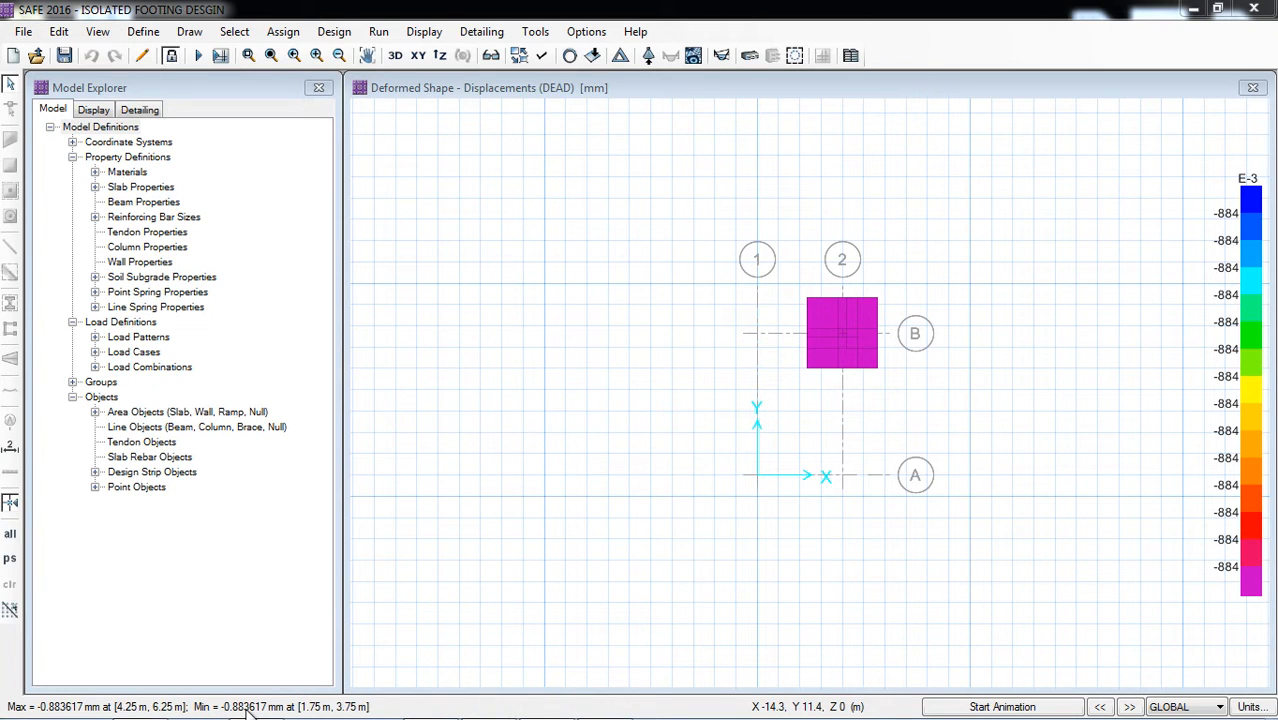
left_click(423, 33)
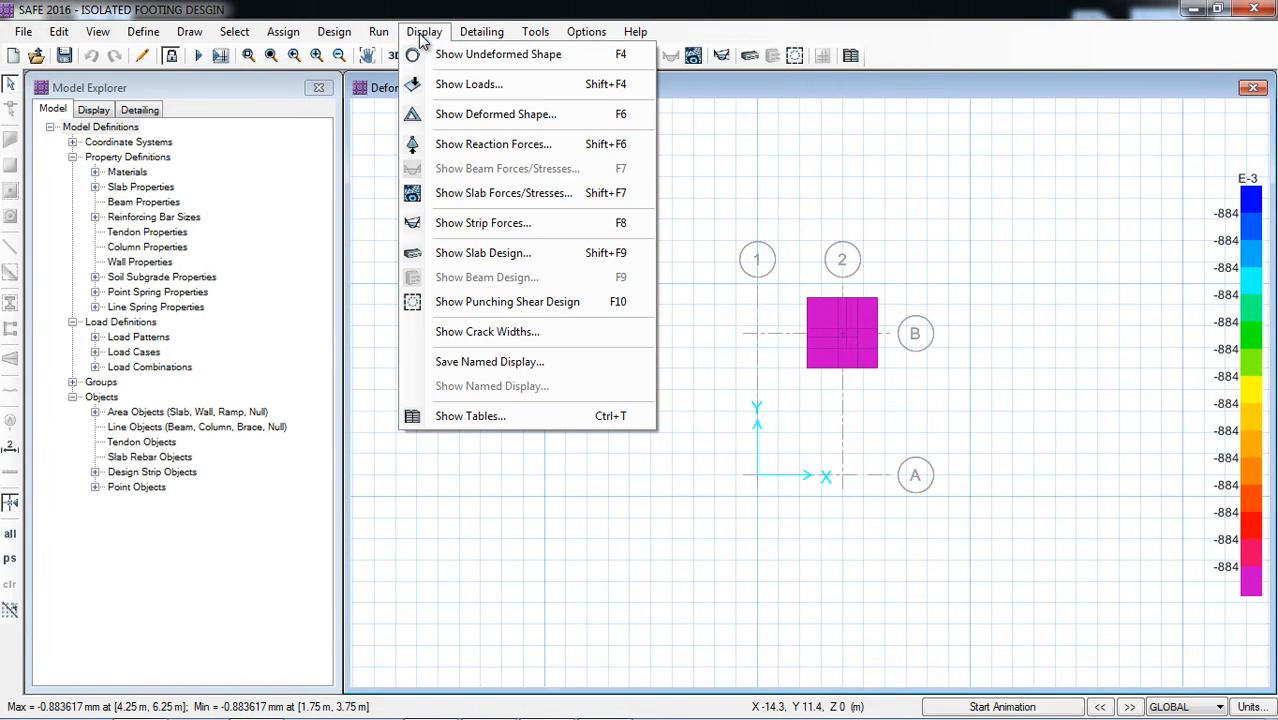
left_click(489, 117)
left_click(520, 258)
left_click(624, 258)
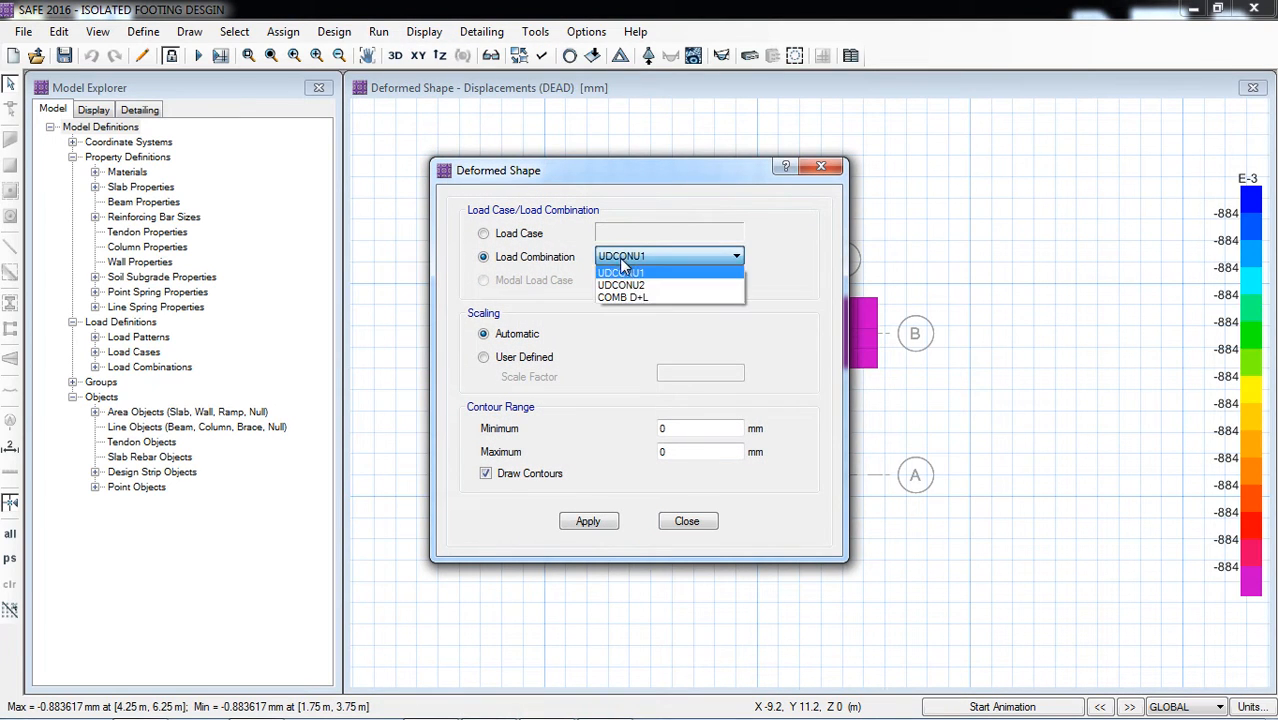
left_click(634, 298)
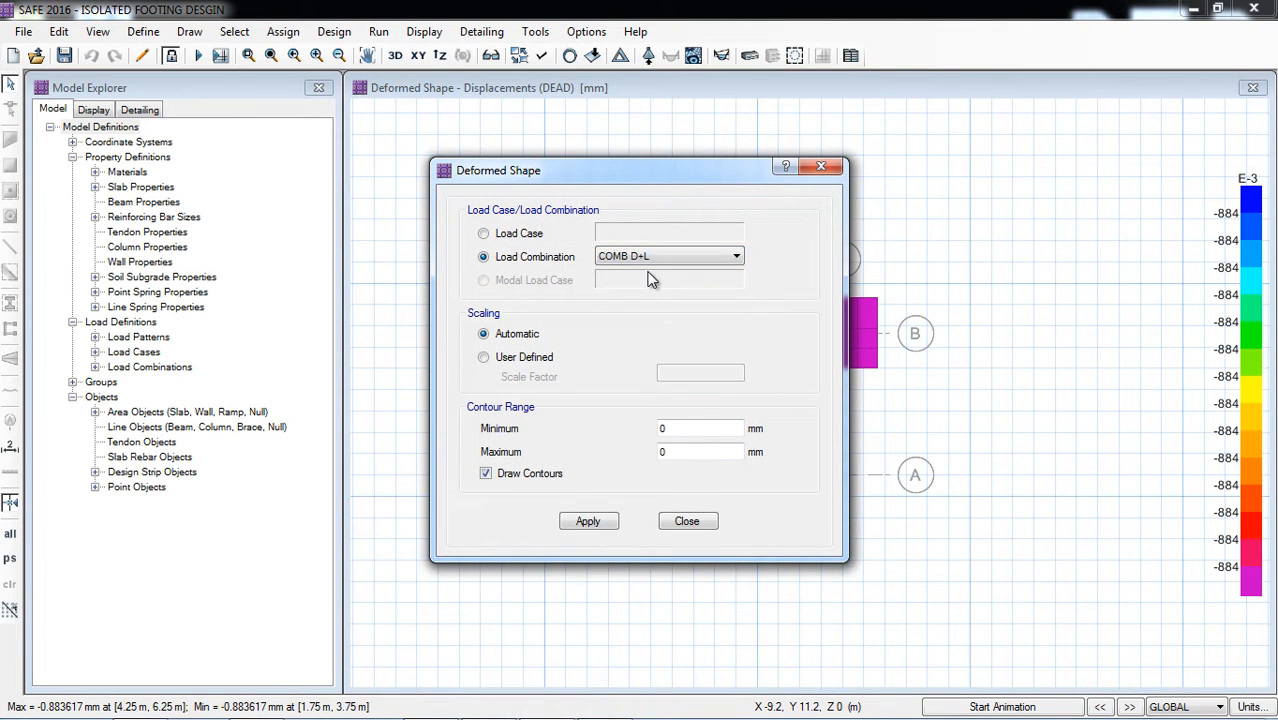
left_click_drag(633, 165, 351, 108)
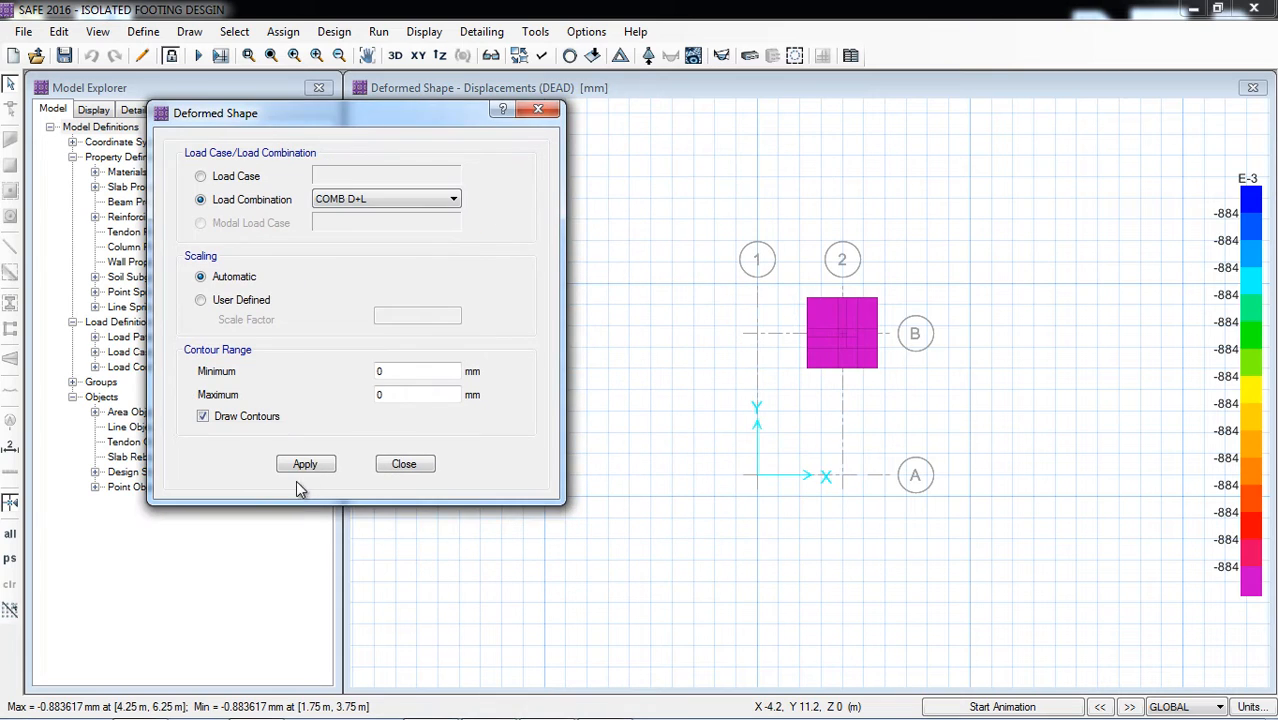
left_click(305, 465)
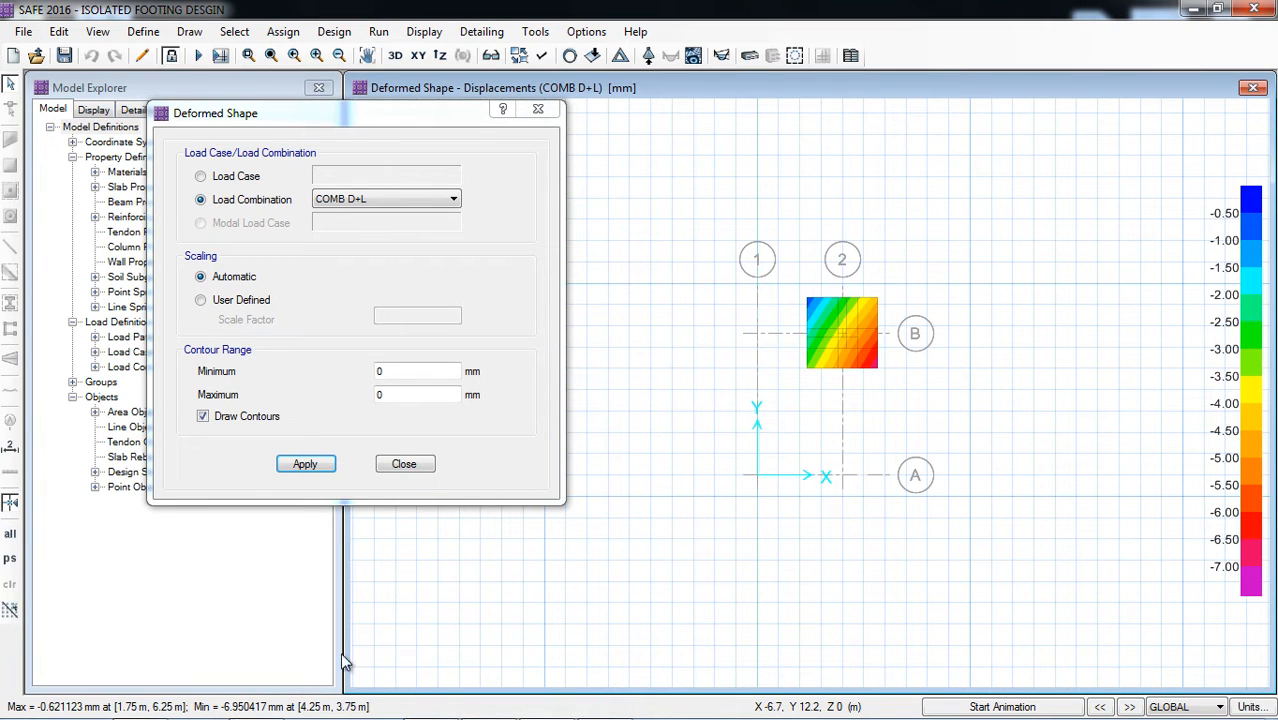
left_click(404, 465)
Step: Display the soil pressure contours on the deformed shape for load combination COMB D+L
left_click(422, 33)
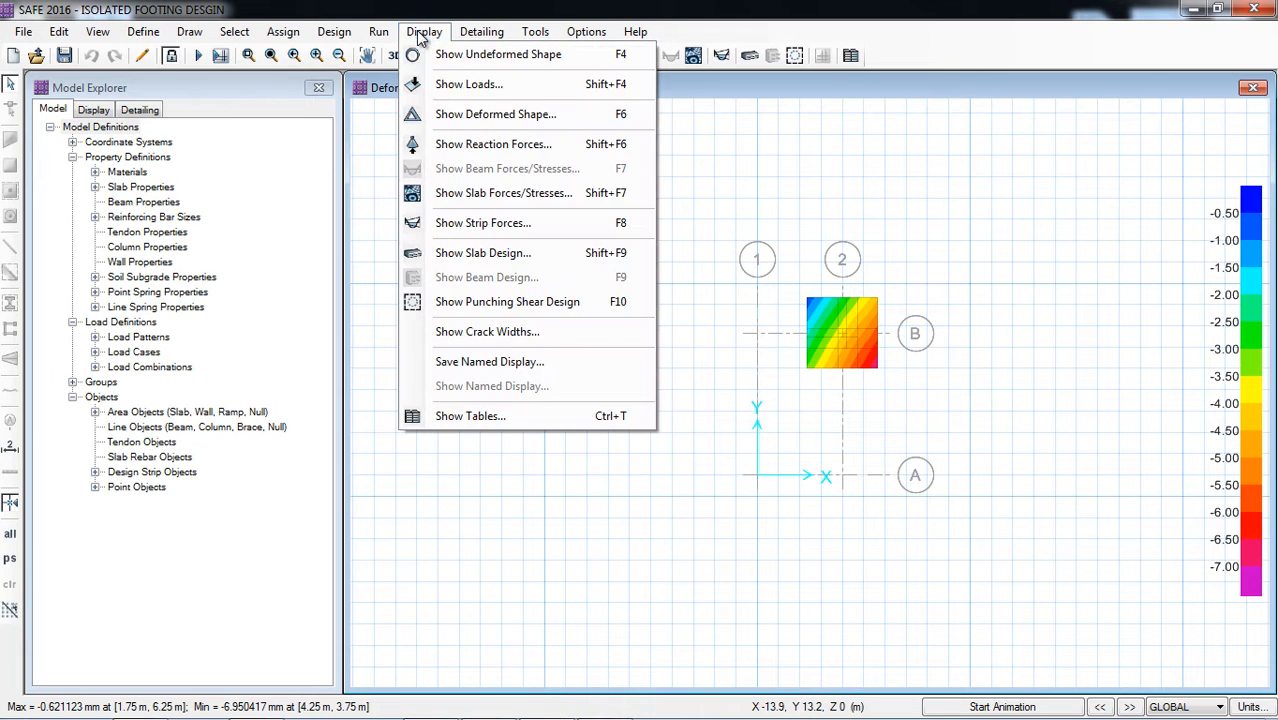
left_click(519, 147)
left_click(530, 190)
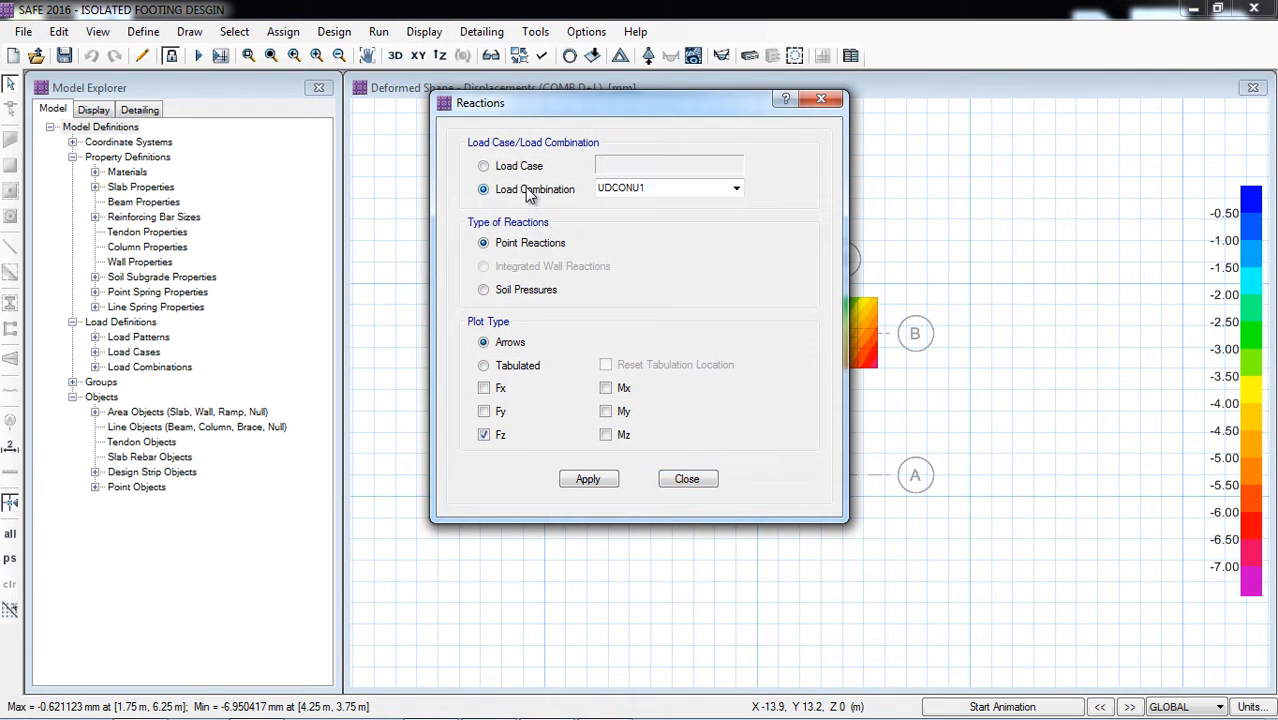
left_click(515, 167)
left_click(638, 167)
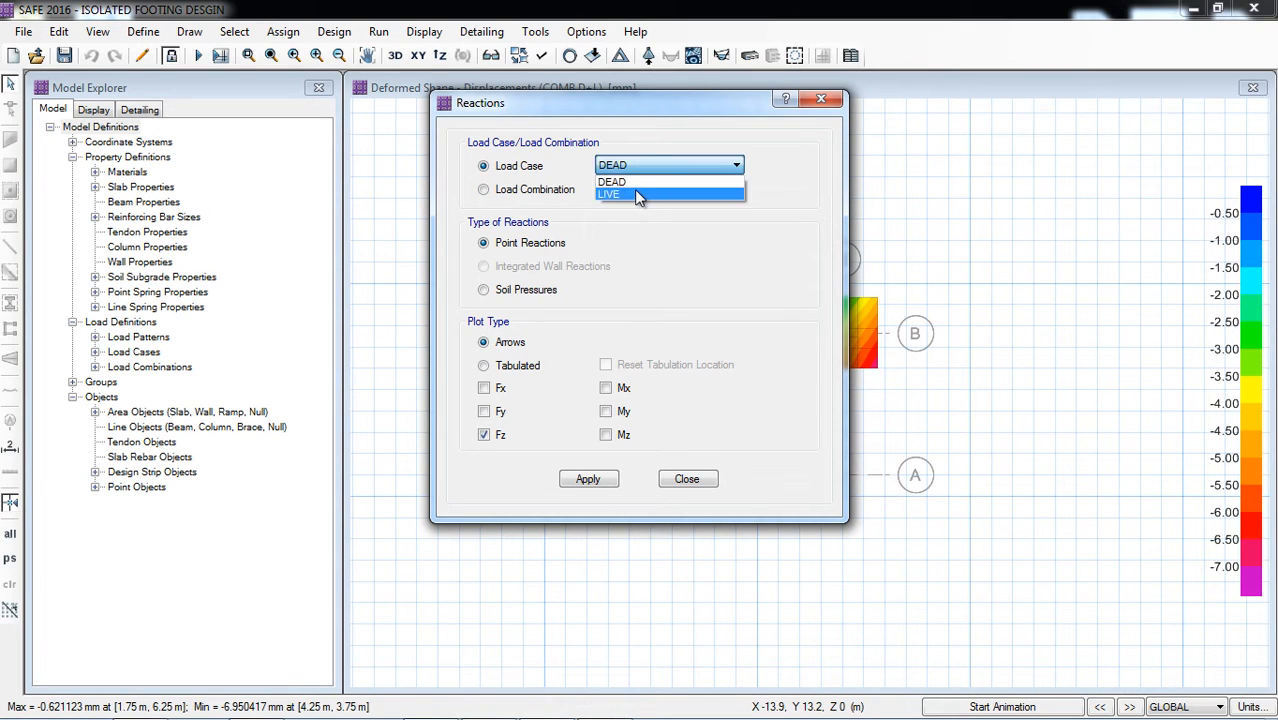
left_click(542, 193)
left_click(544, 195)
left_click(725, 188)
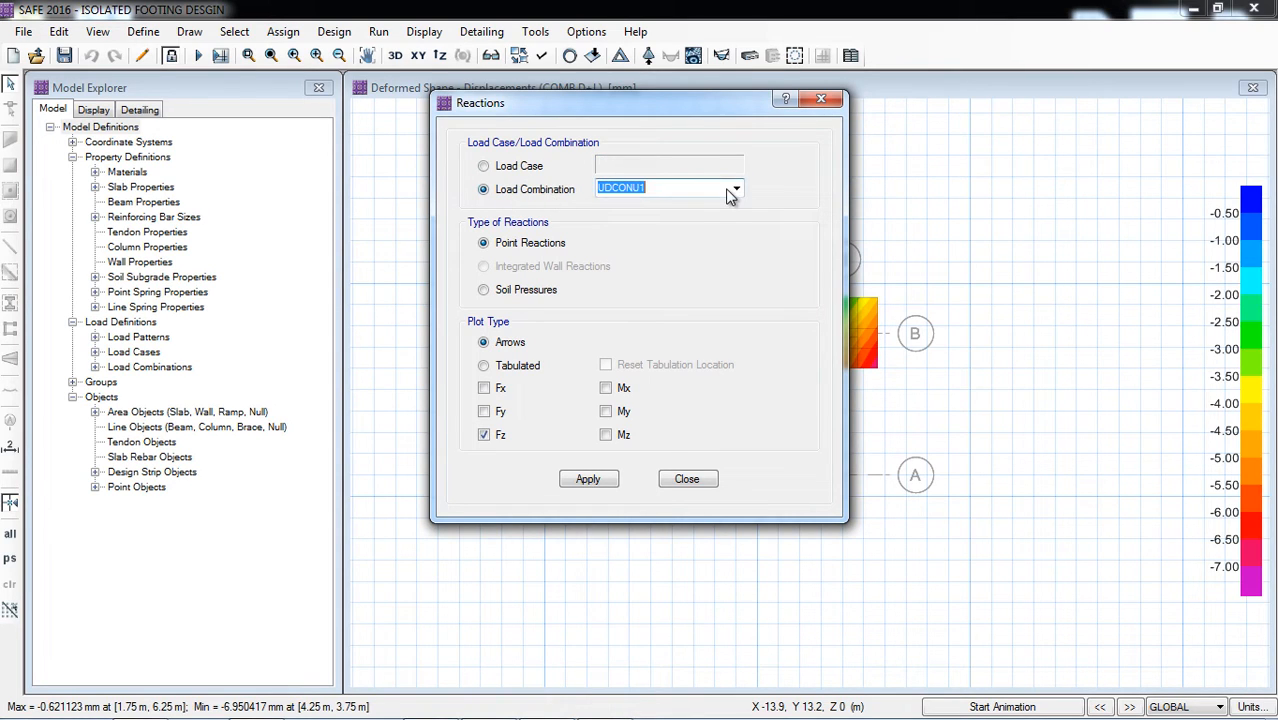
left_click(736, 189)
left_click(662, 221)
left_click(486, 291)
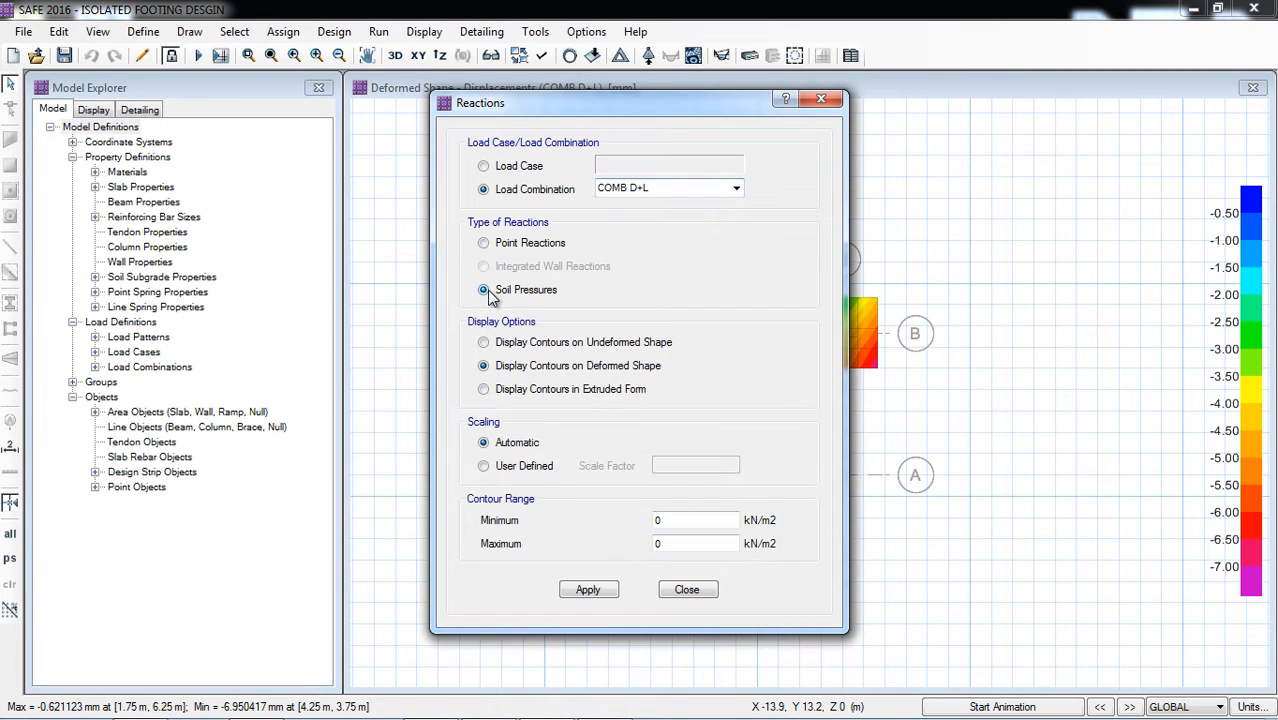
left_click_drag(621, 112, 303, 110)
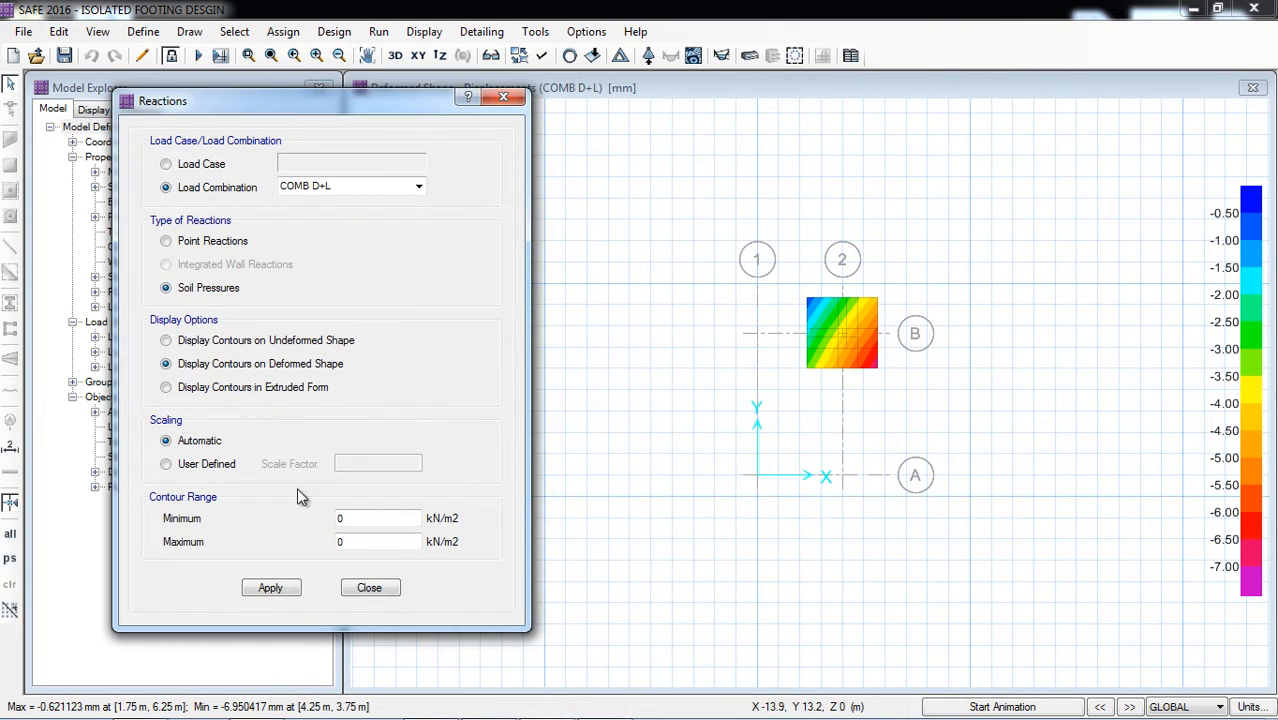
left_click(272, 590)
left_click(622, 13)
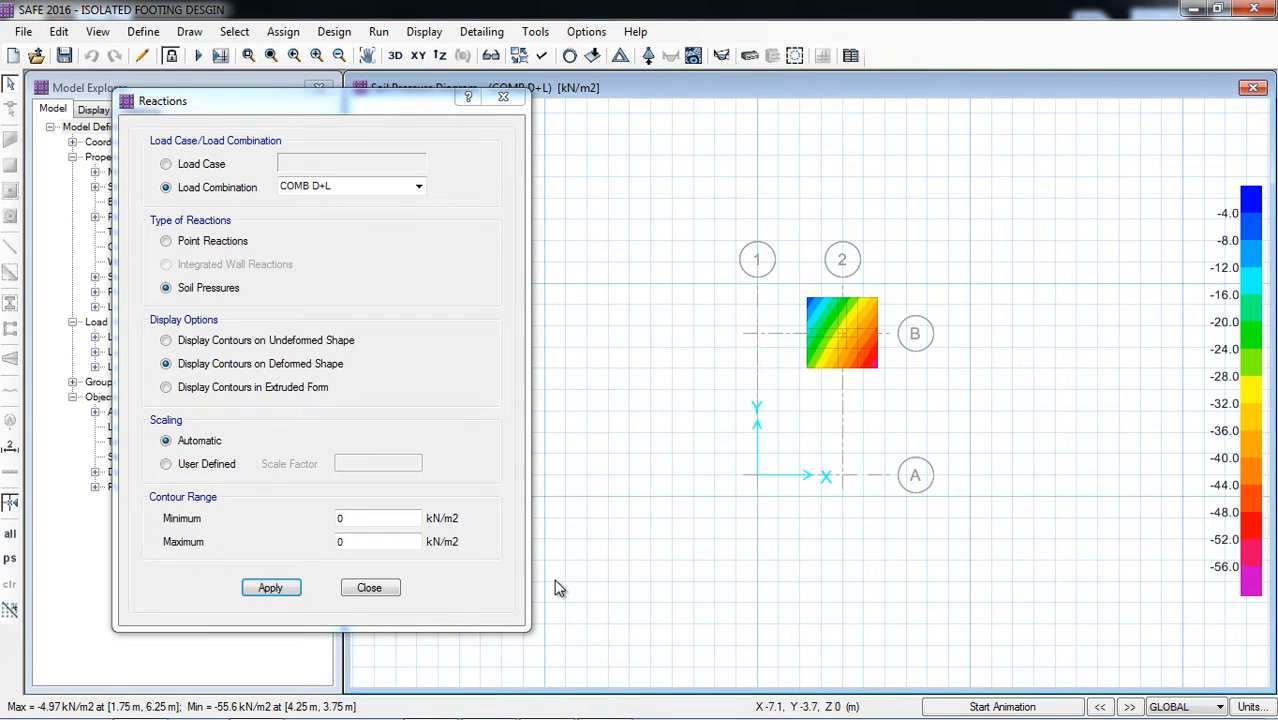
mouse_move(866, 352)
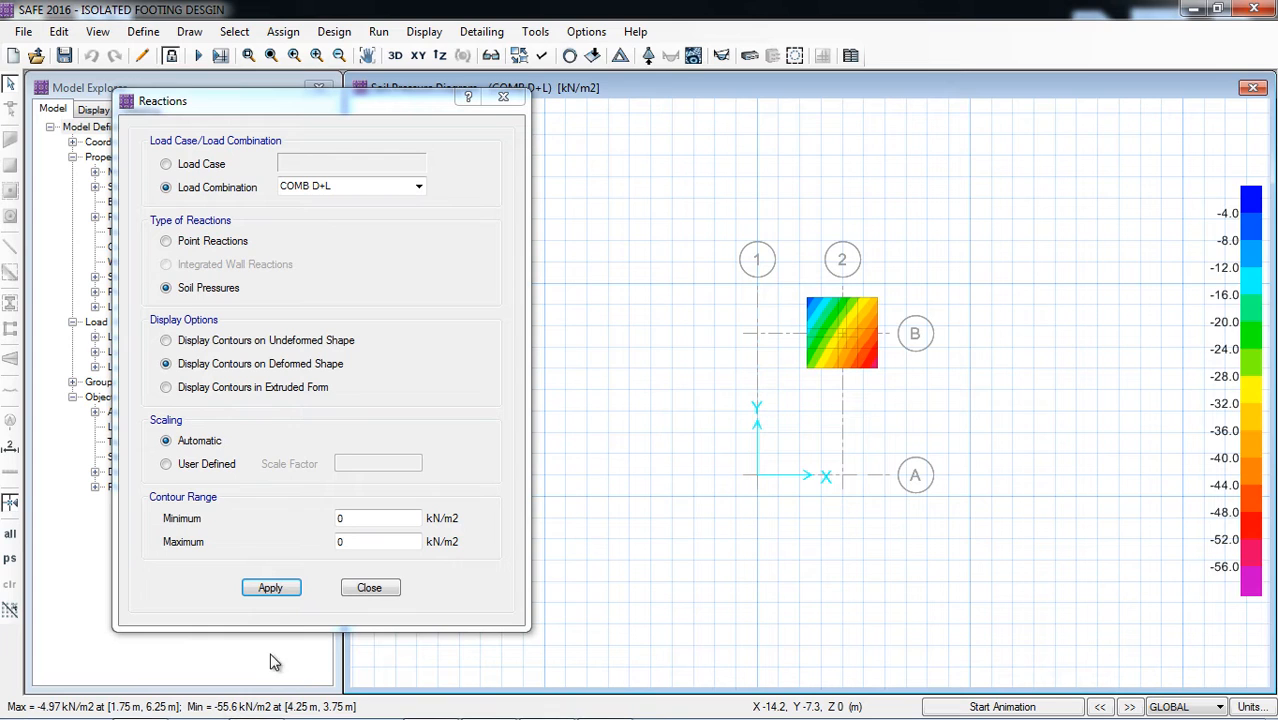
left_click(369, 588)
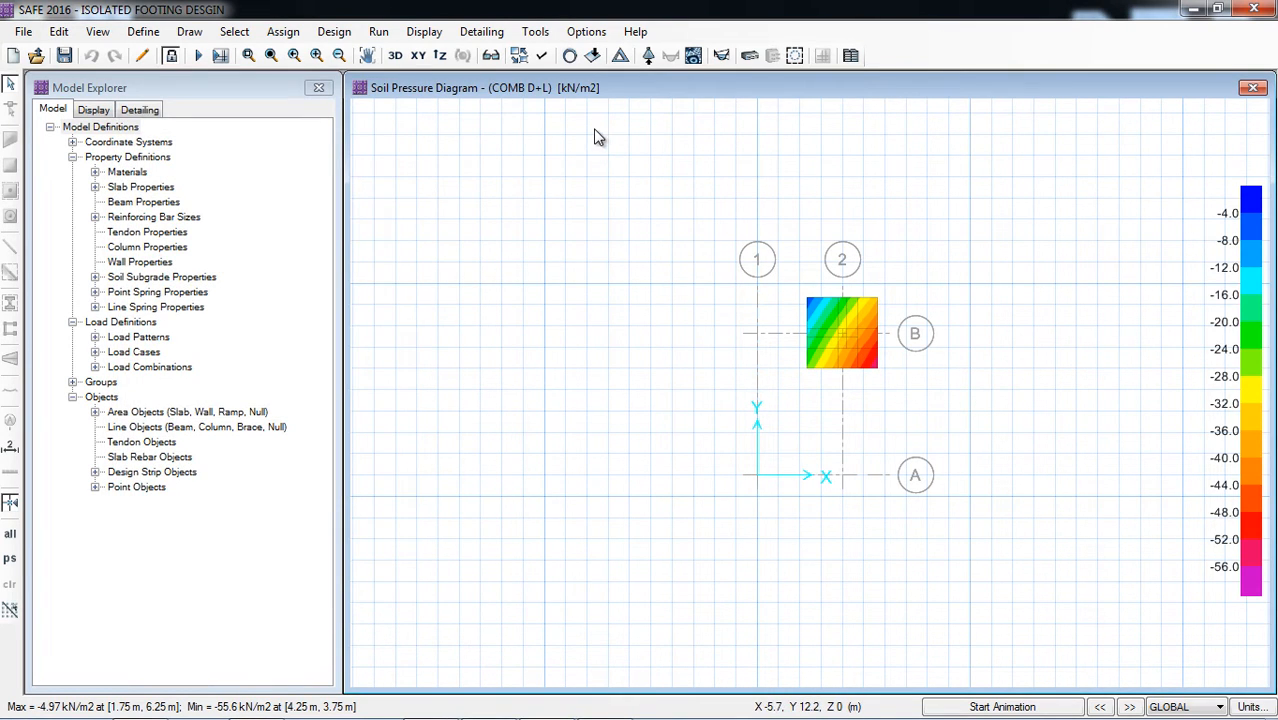
Step: Display the punching shear design and review the design details for the column point at the footing's centre
left_click(447, 40)
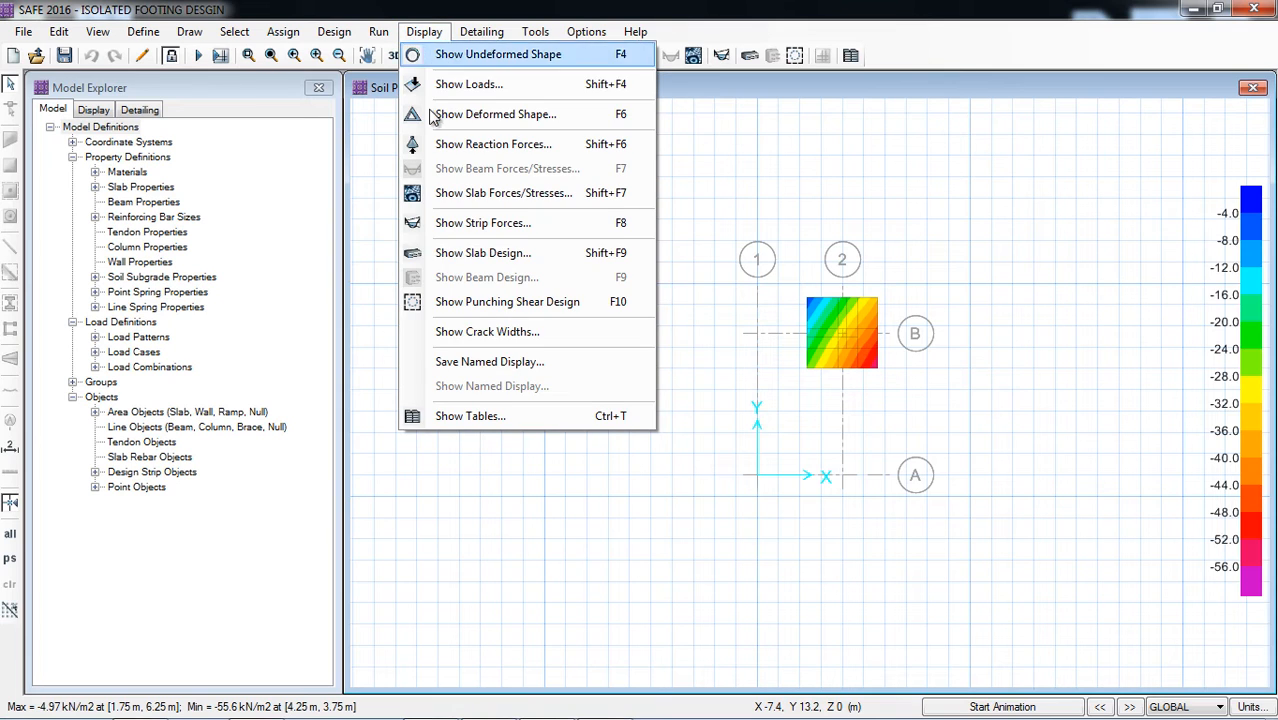
left_click(560, 312)
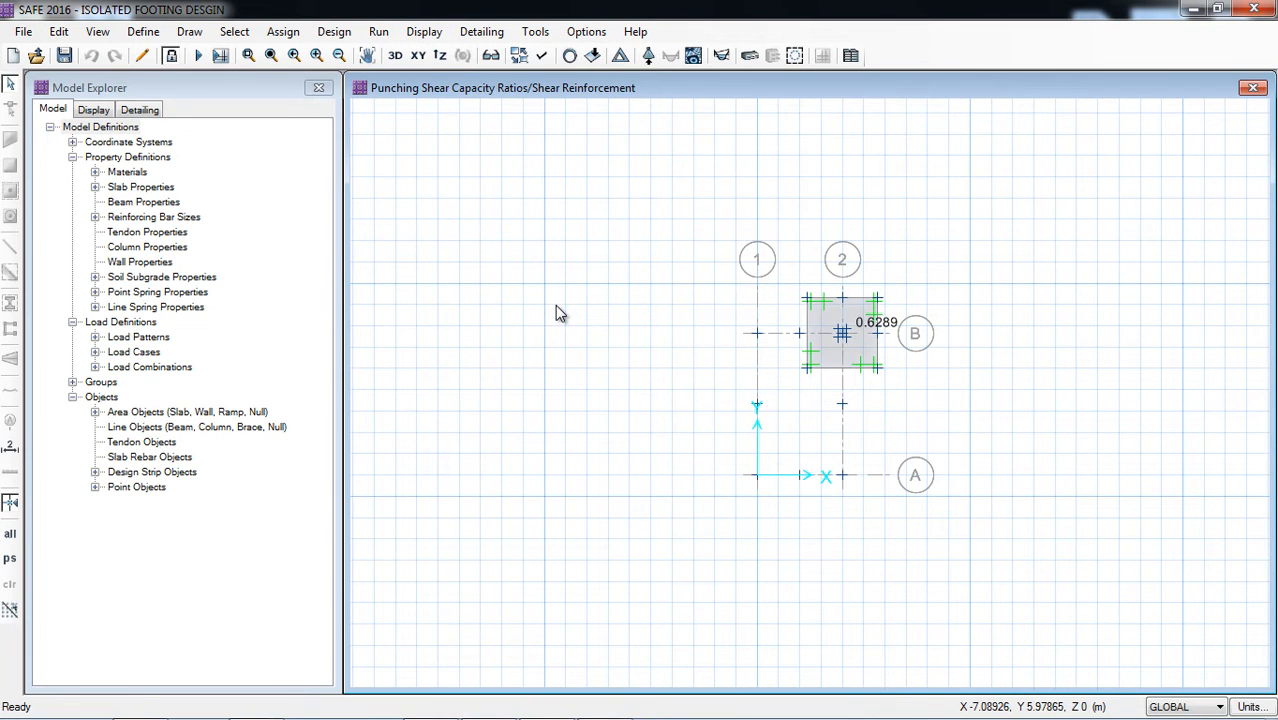
scroll(927, 309, "up", 3)
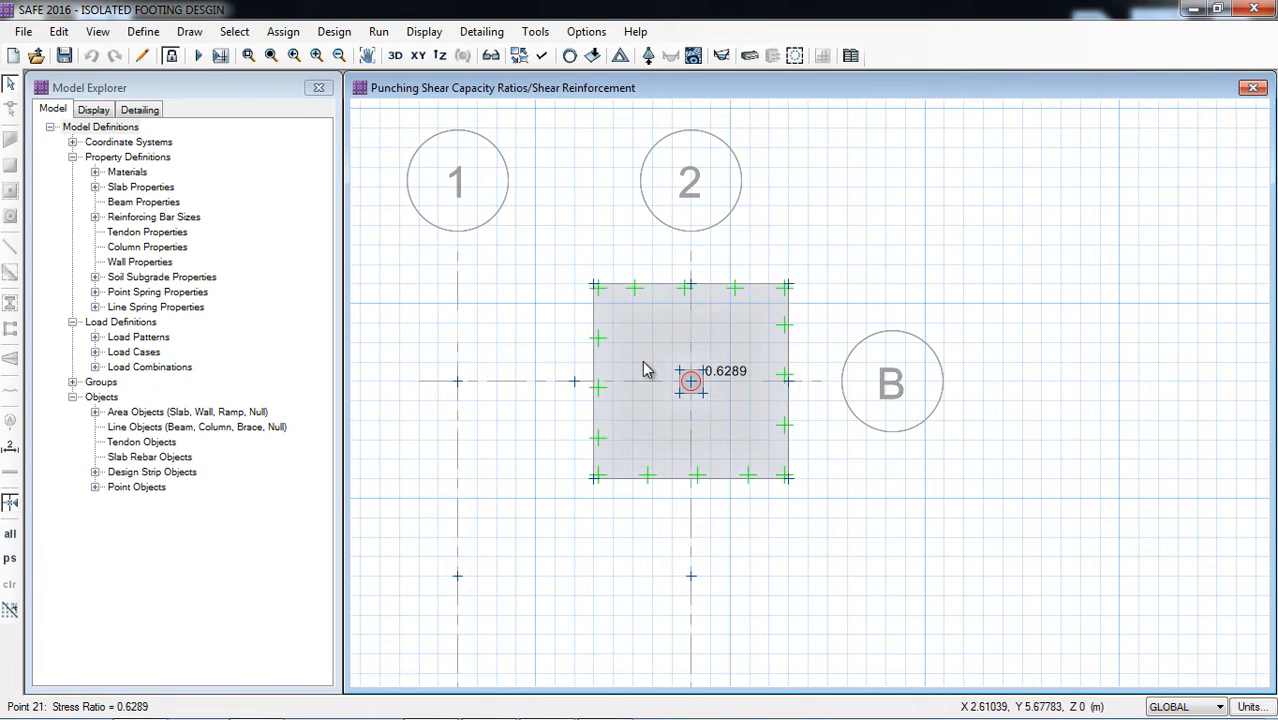
right_click(694, 388)
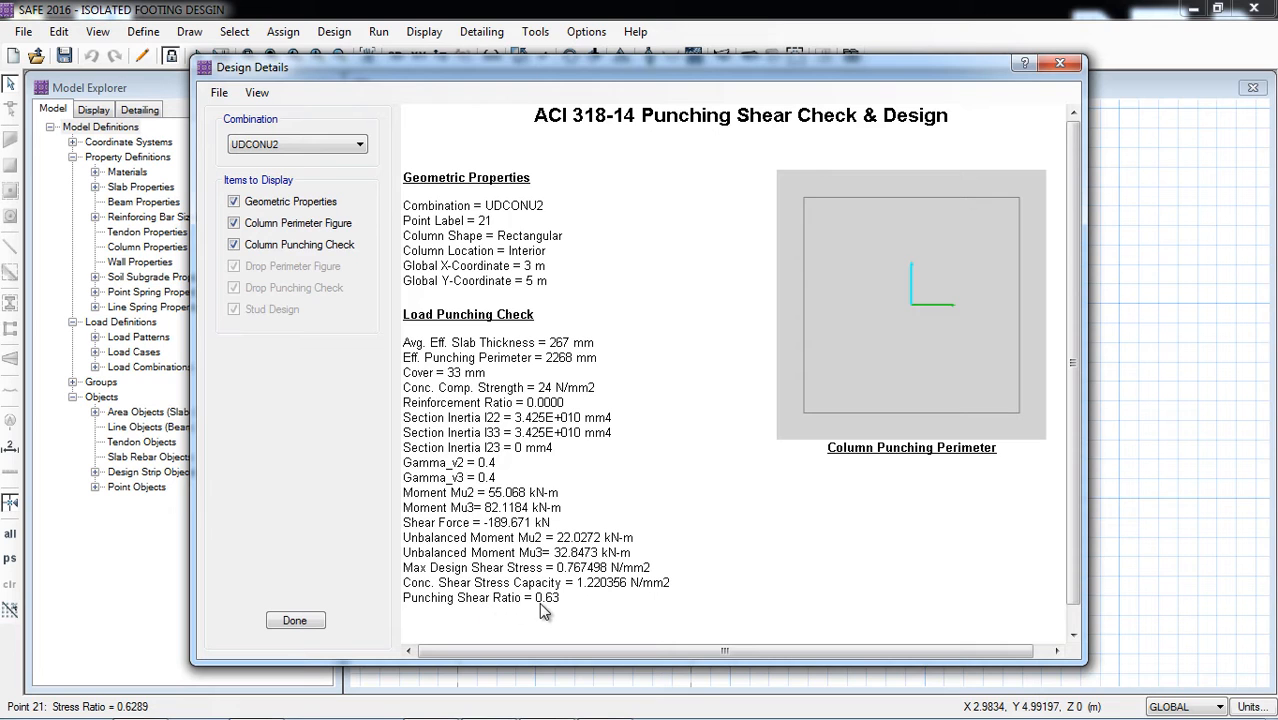
left_click(295, 622)
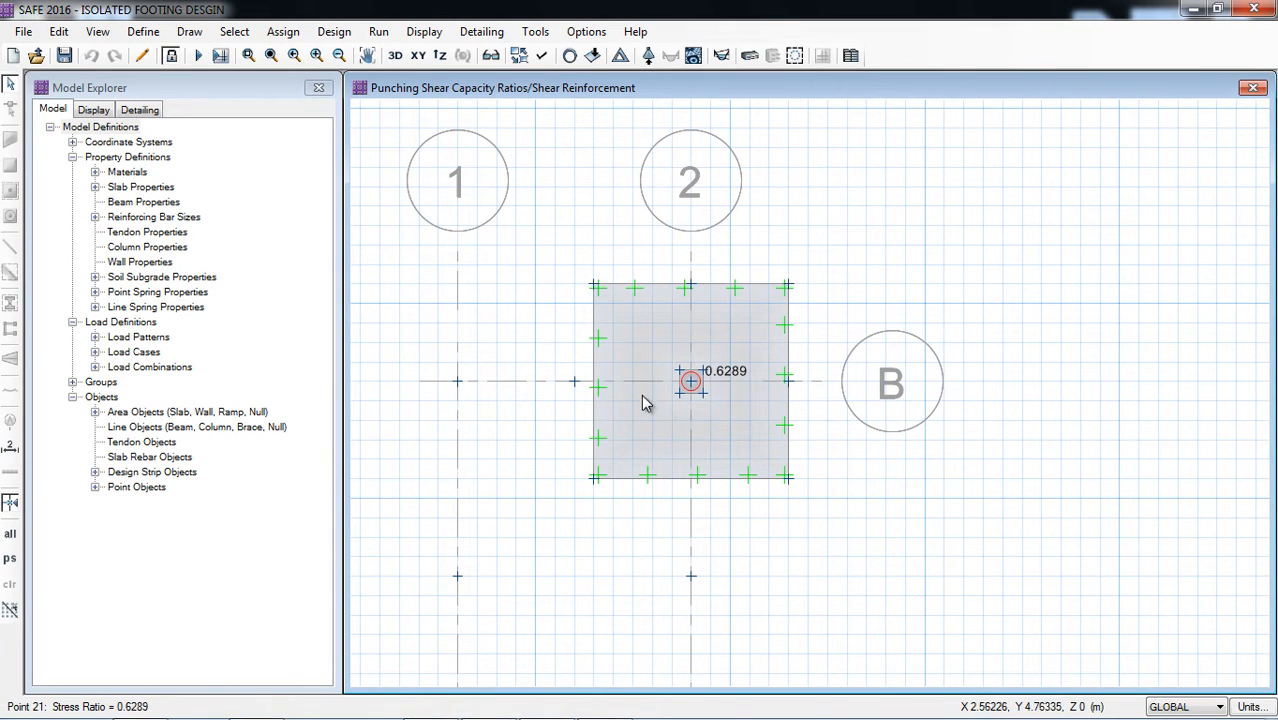
Step: Display the layer A strip moment diagram for load combination UDCONU2 as a filled diagram
left_click(424, 31)
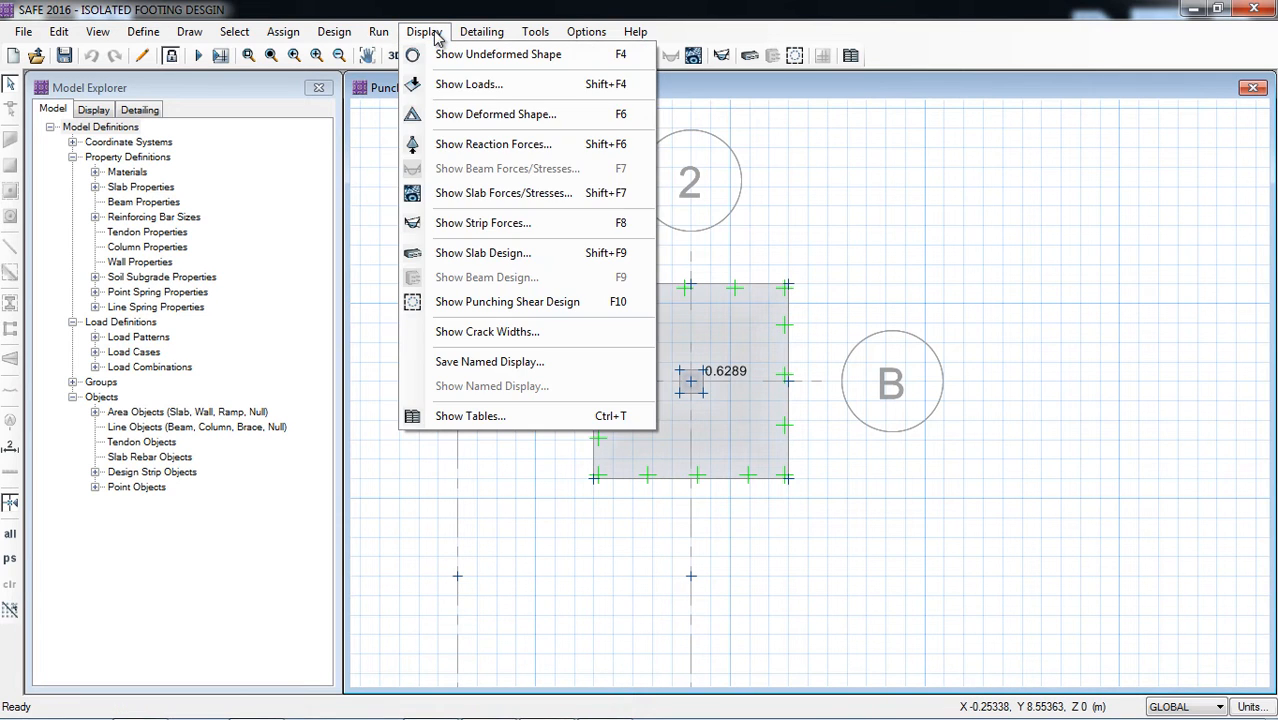
left_click(481, 224)
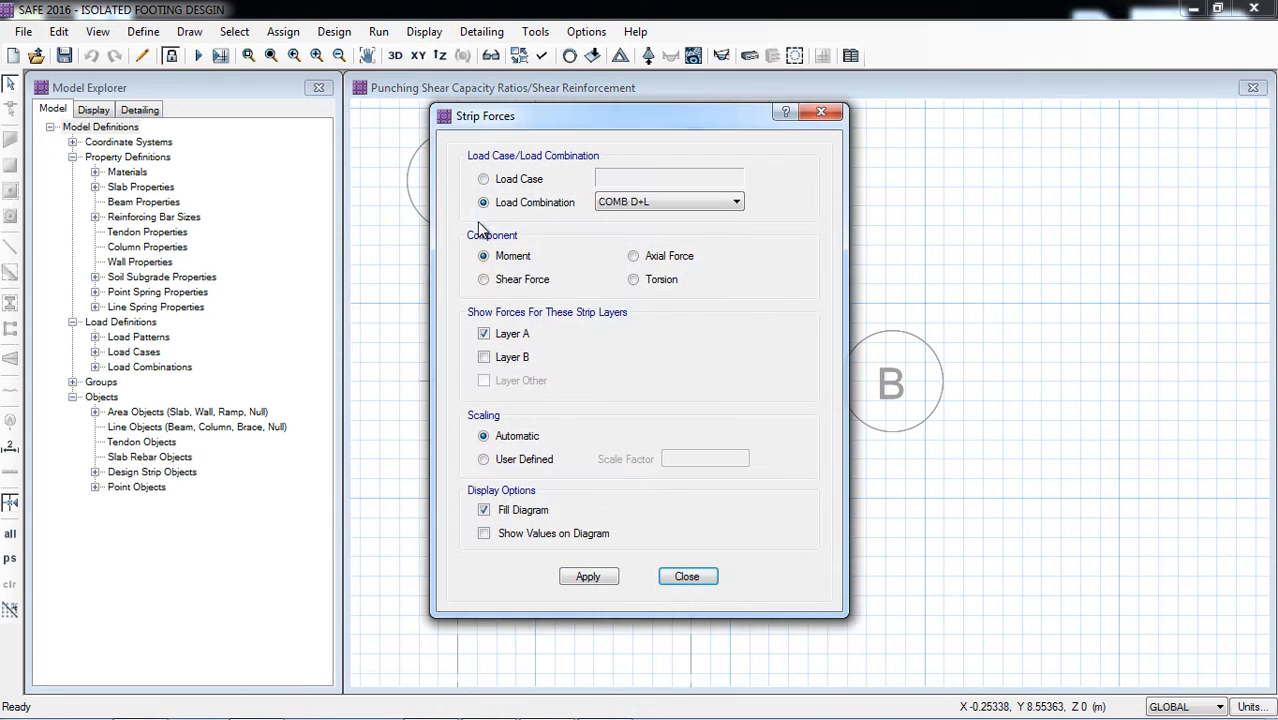
left_click_drag(590, 113, 260, 109)
left_click(345, 200)
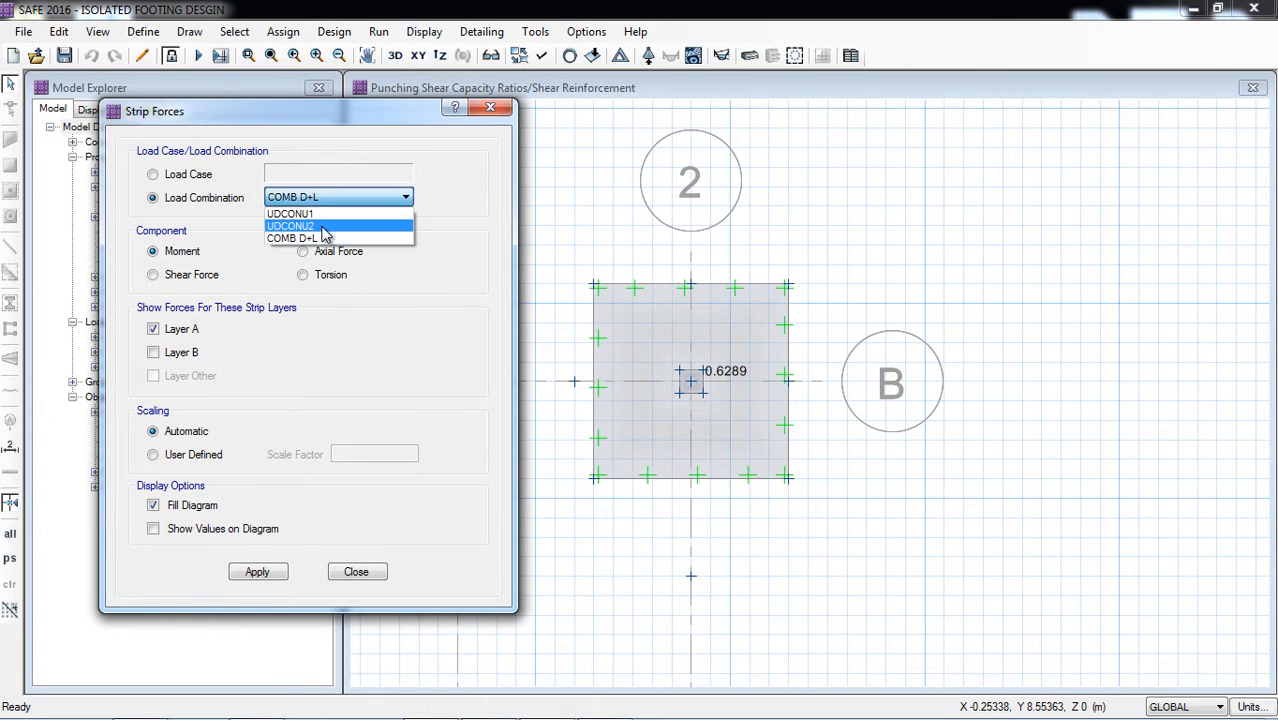
left_click(308, 227)
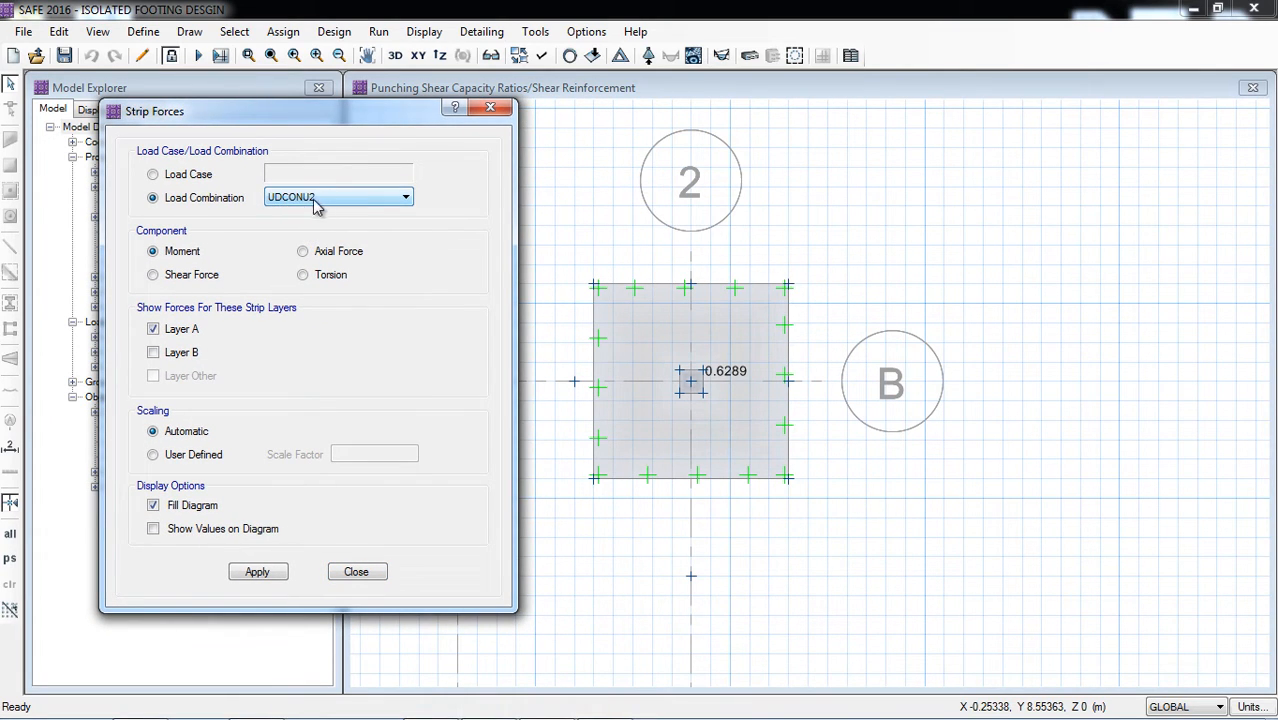
left_click(256, 573)
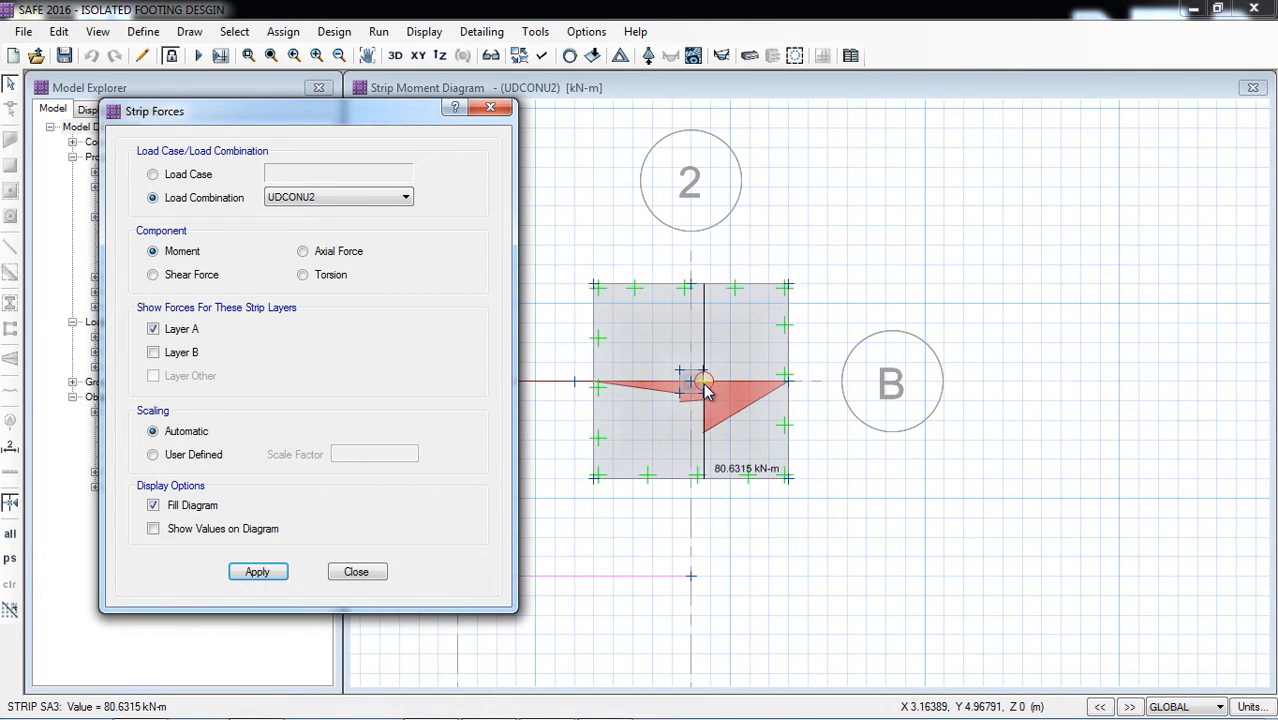
Step: Add layer B to the UDCONU2 strip moment diagram and examine the moments in both directions
left_click(182, 352)
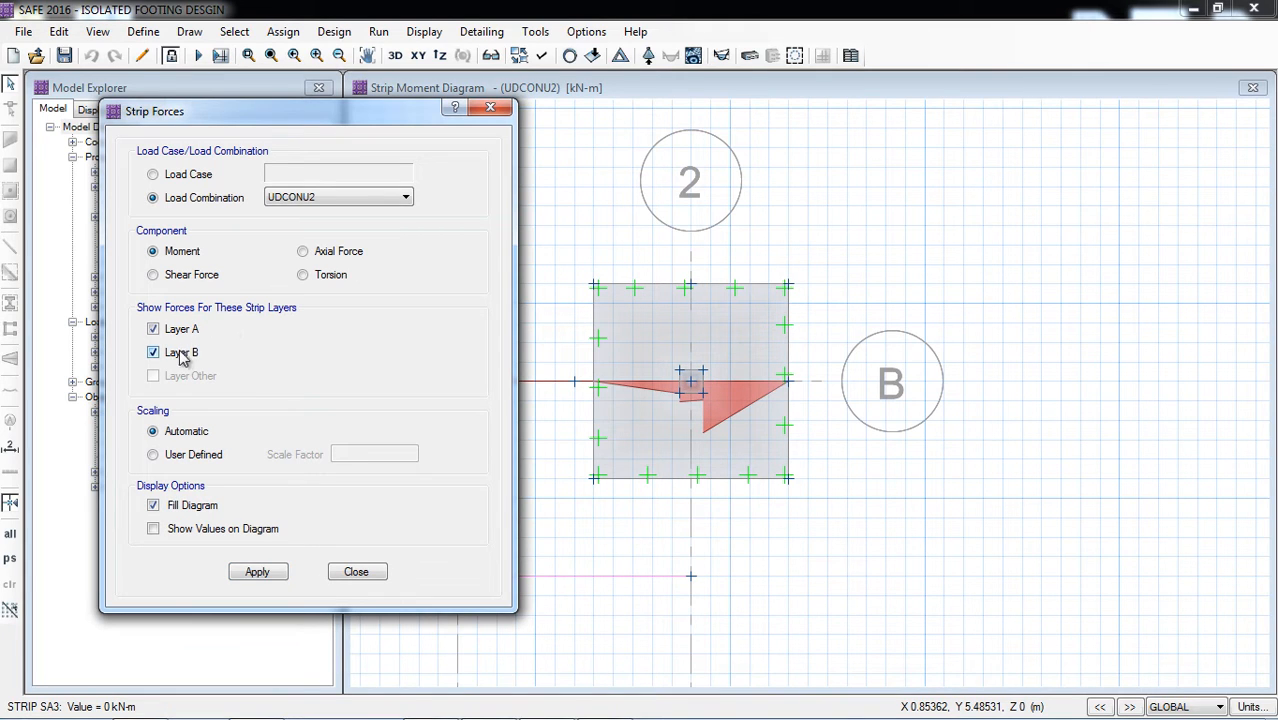
left_click(267, 577)
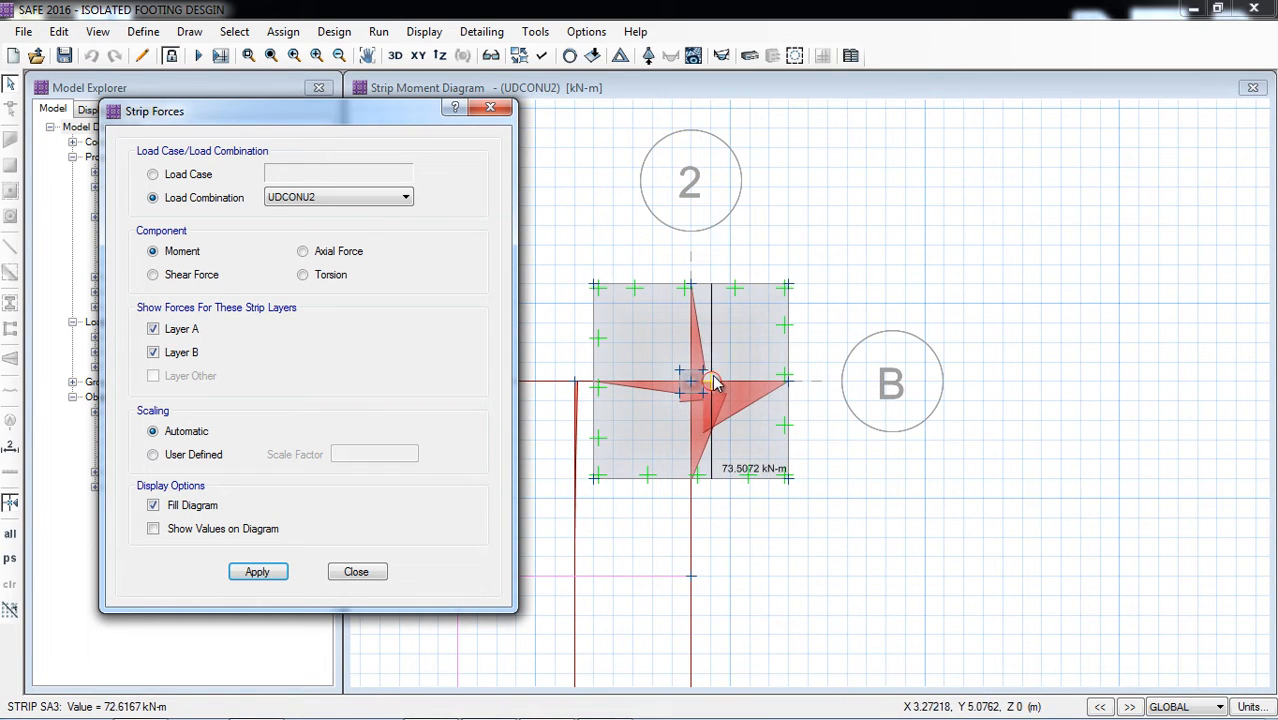
left_click(357, 574)
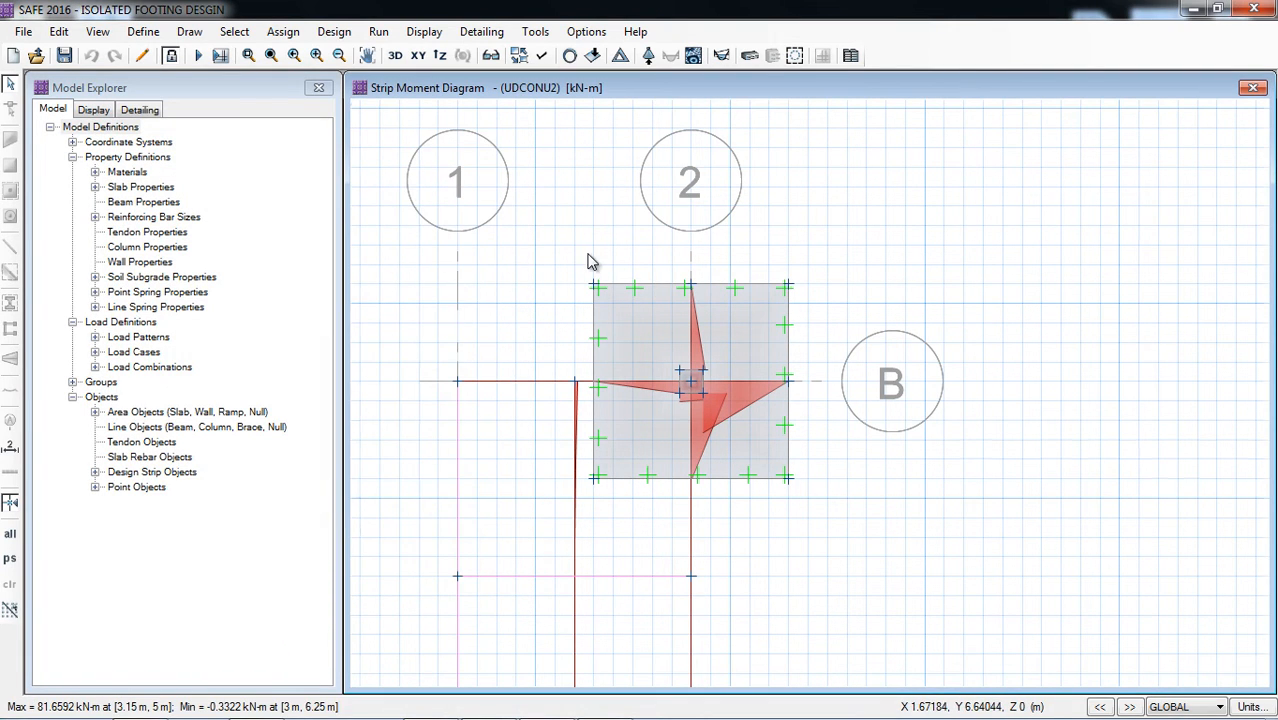
scroll(588, 258, "up", 2)
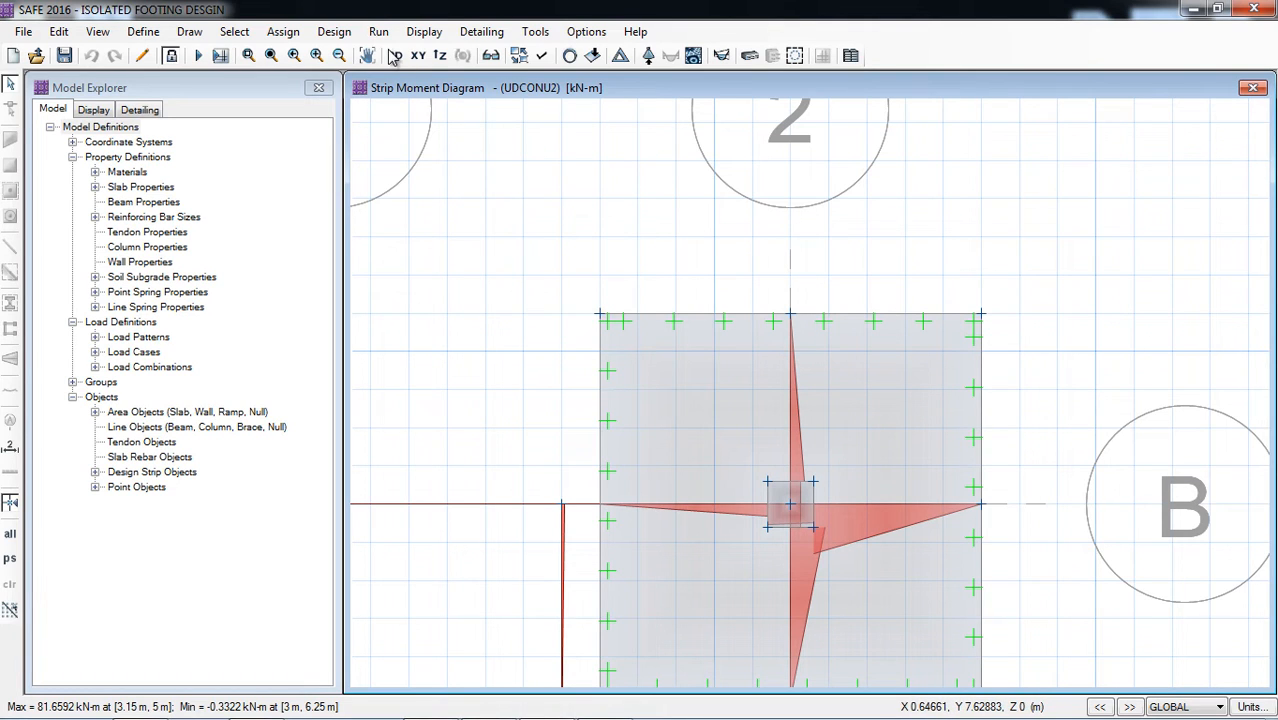
Step: Run detailing with individual bars generated in plan and in the 3D model, and areas merged to clean edges and sections
left_click(466, 36)
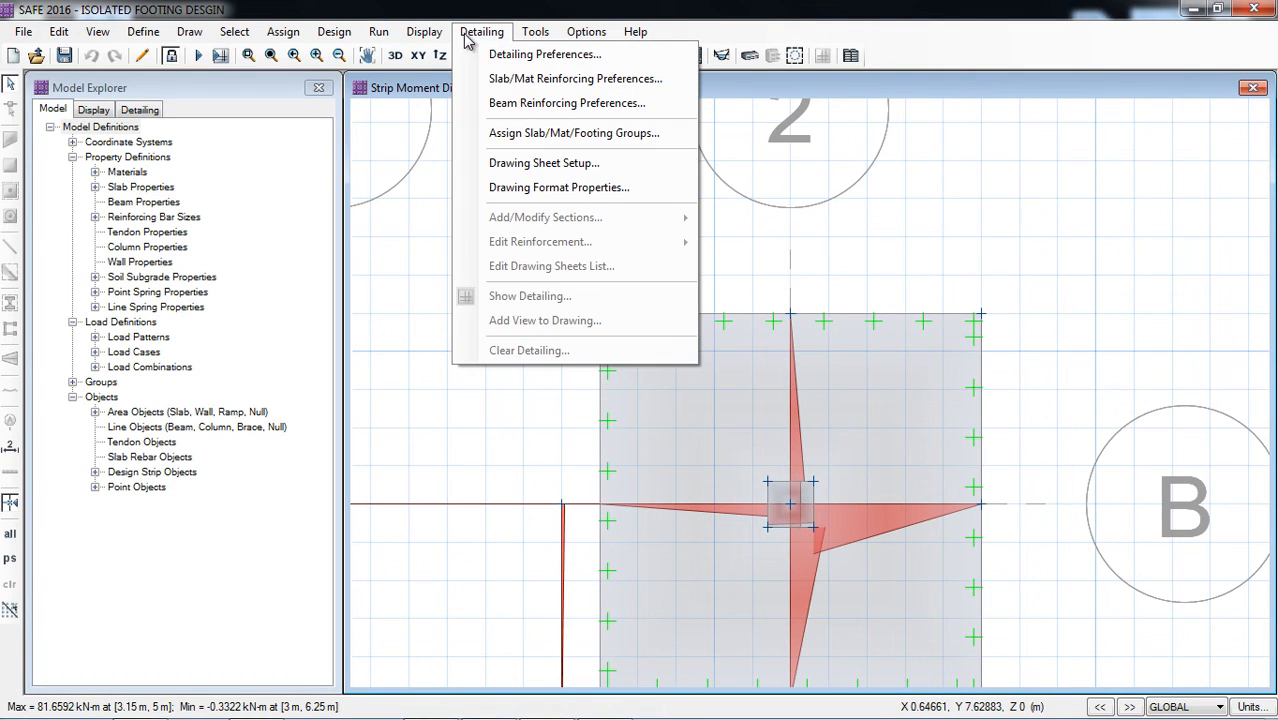
left_click(465, 35)
left_click(221, 57)
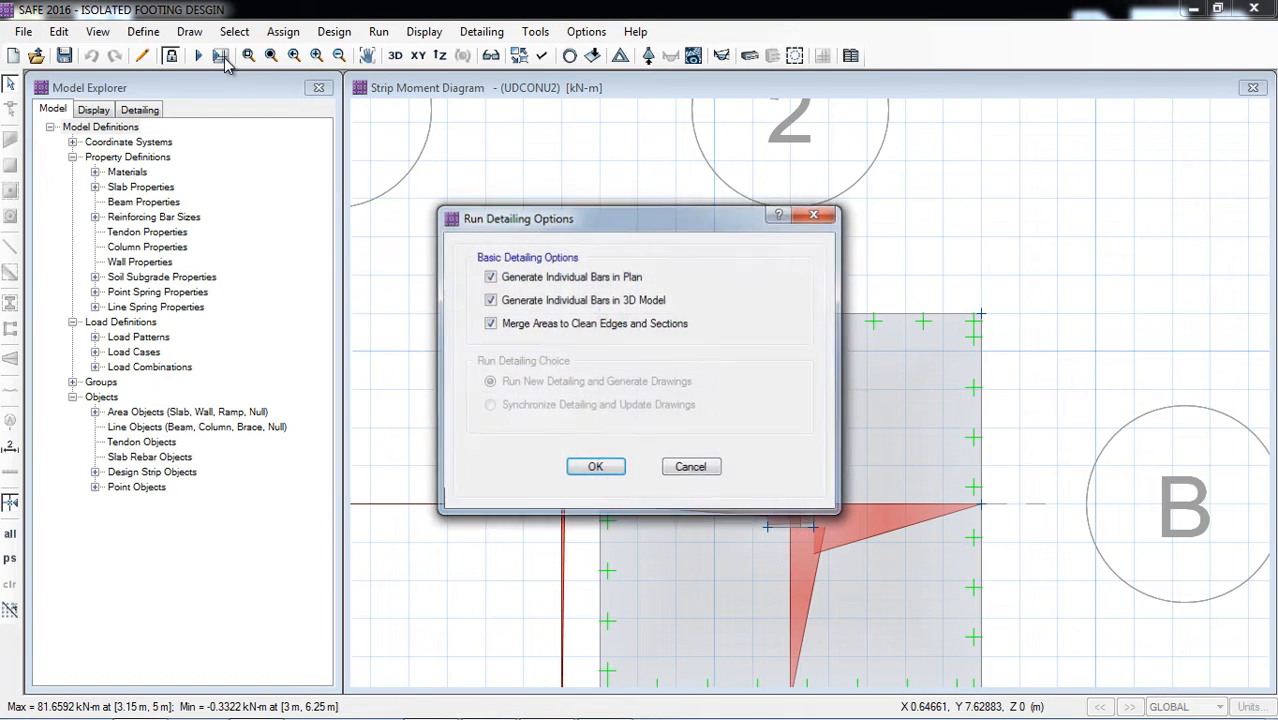
left_click(603, 469)
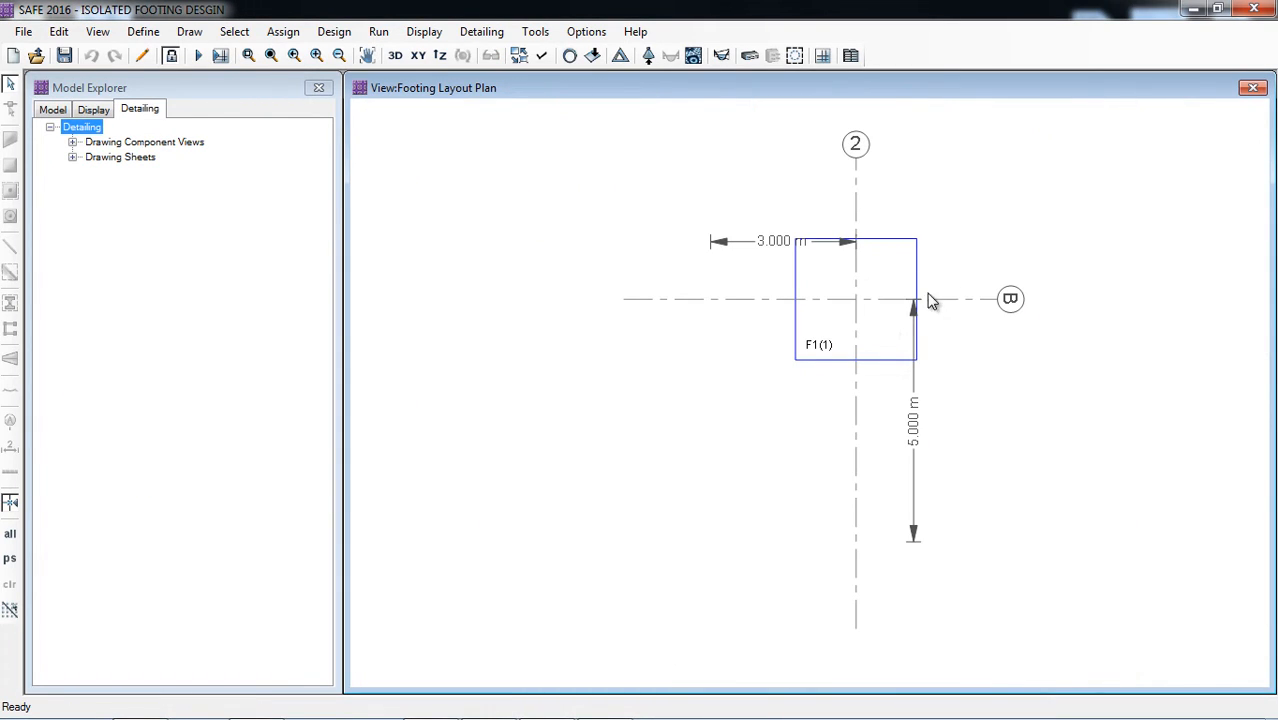
left_click(911, 96)
scroll(927, 335, "up", 2)
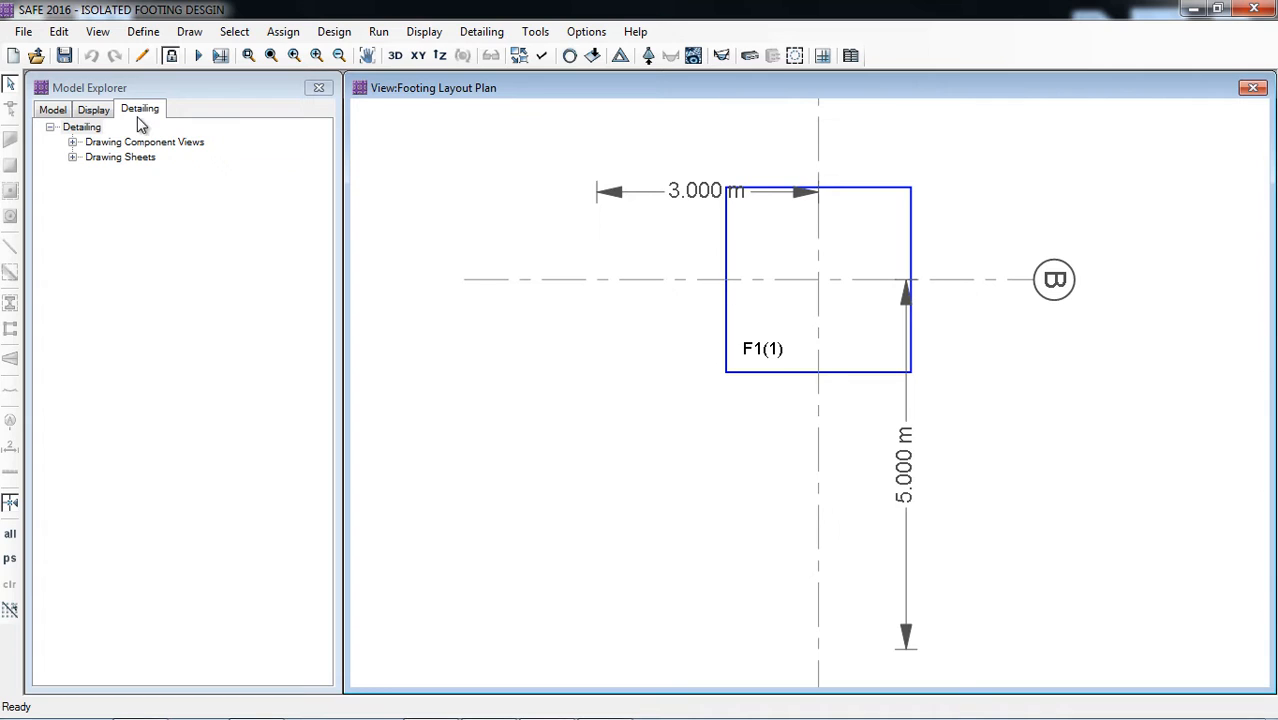
Step: Open the Footing Layout Plan from the Footings Views of the drawing component views
left_click(72, 143)
left_click(95, 248)
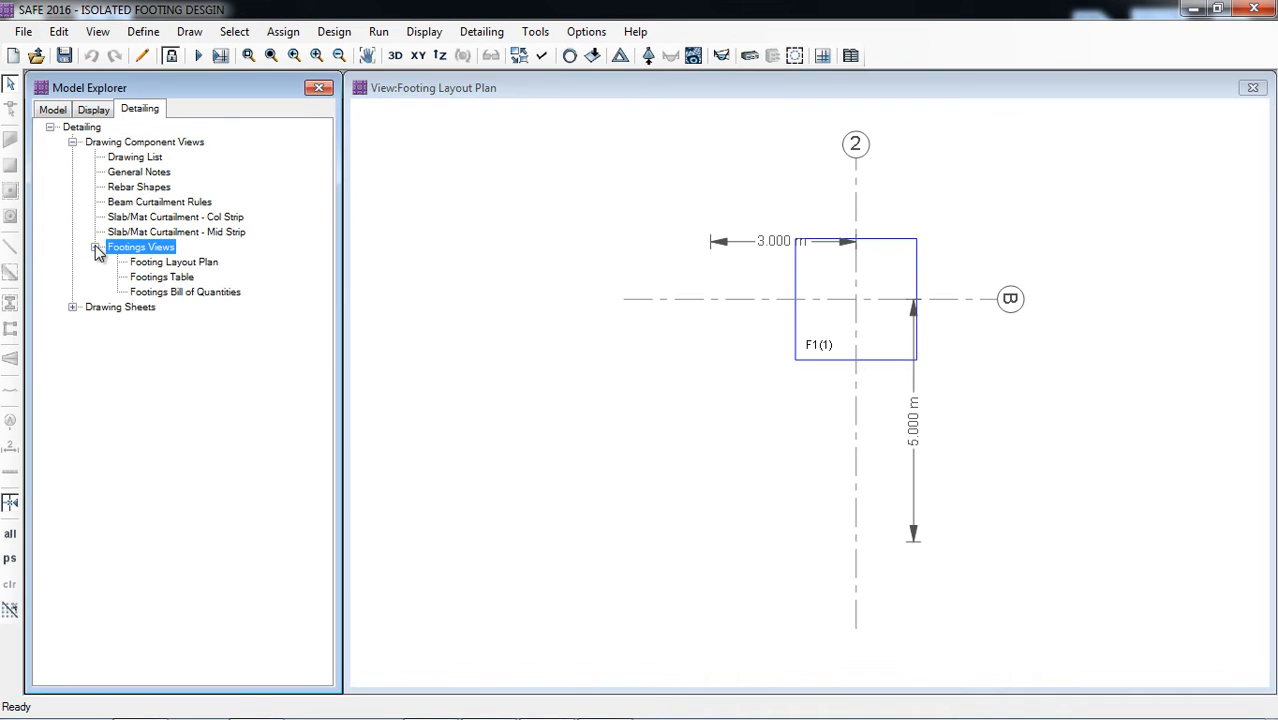
left_click(173, 264)
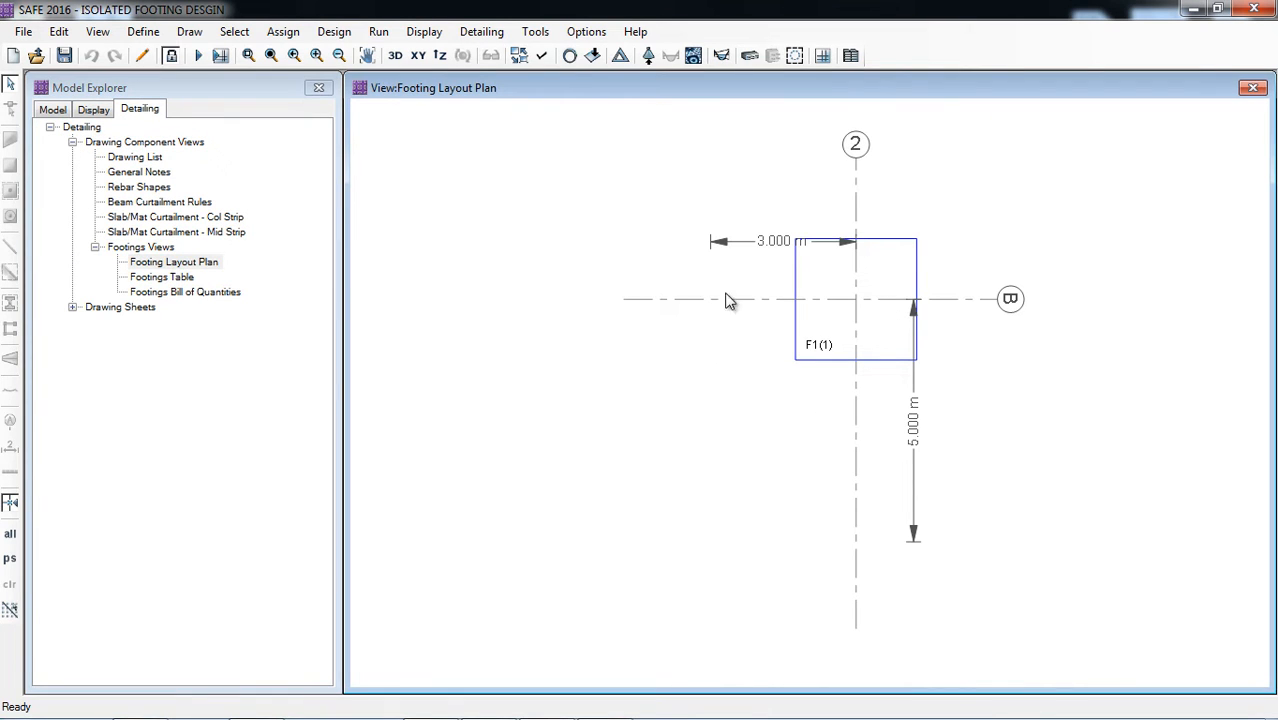
Step: Examine the footing dimensions and reinforcement in the Footings Table, and open the Footings Bill of Quantities
left_click(180, 278)
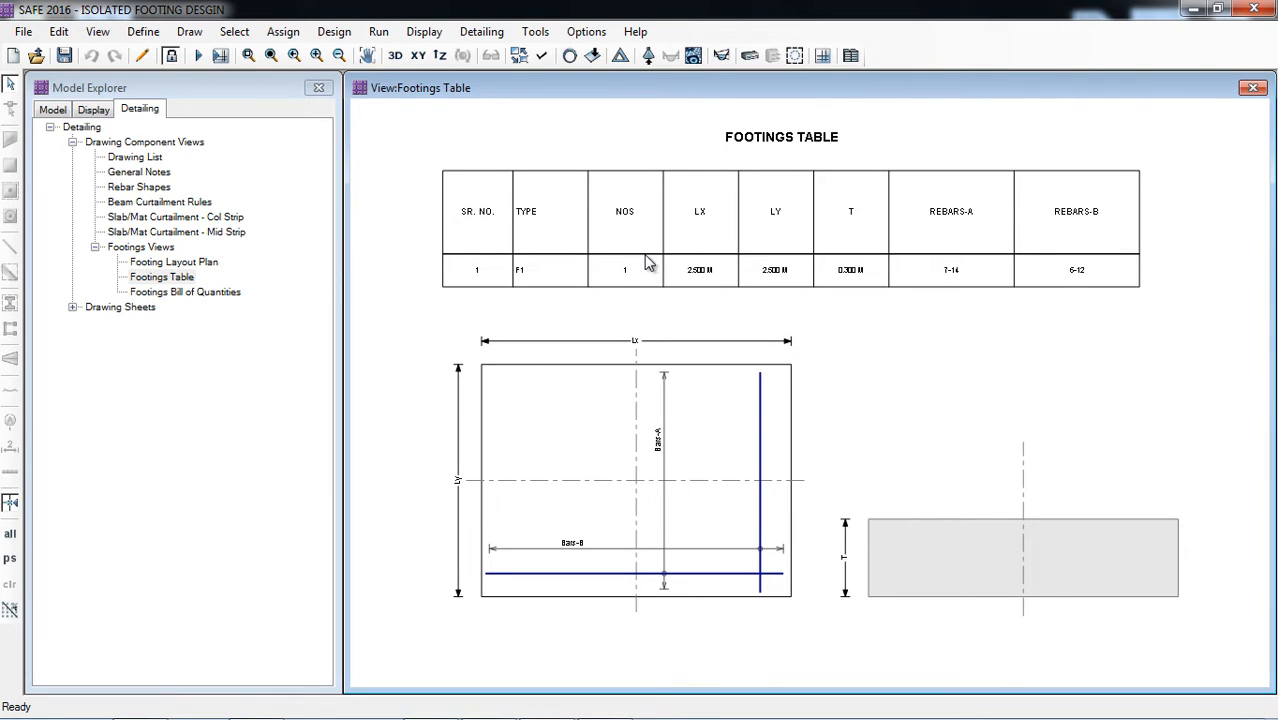
scroll(714, 283, "up", 1)
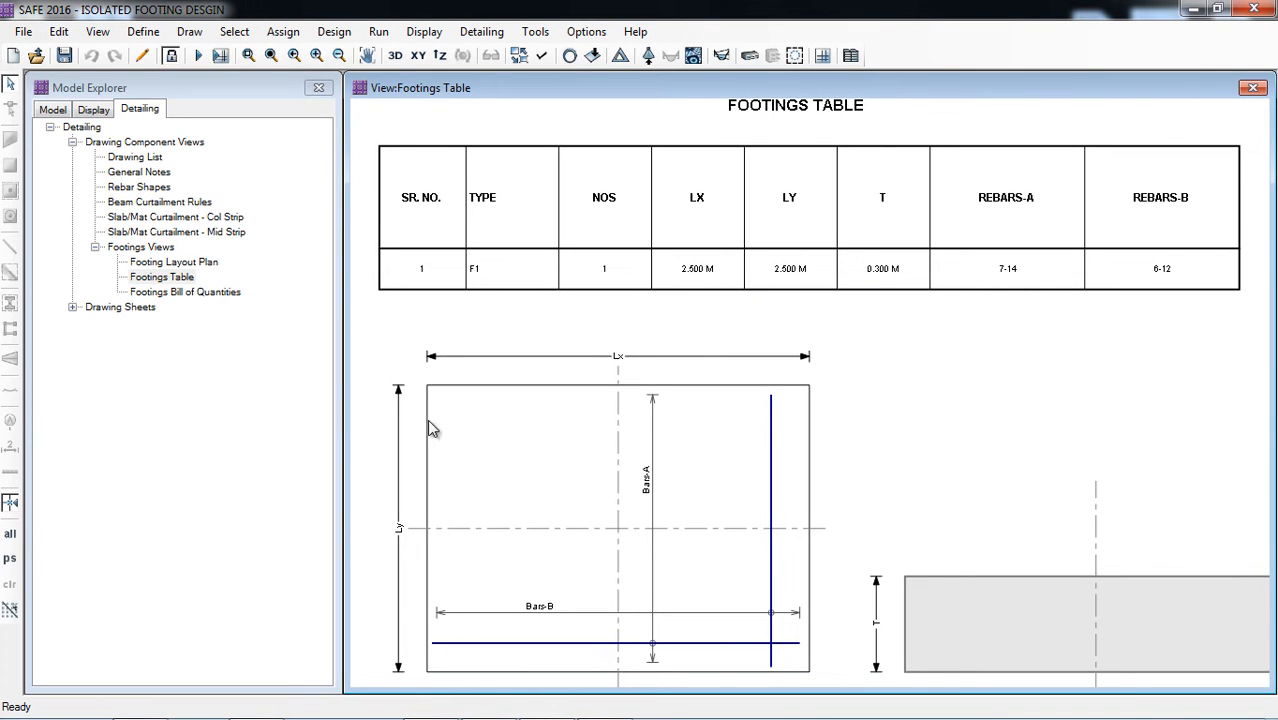
scroll(990, 250, "up", 1)
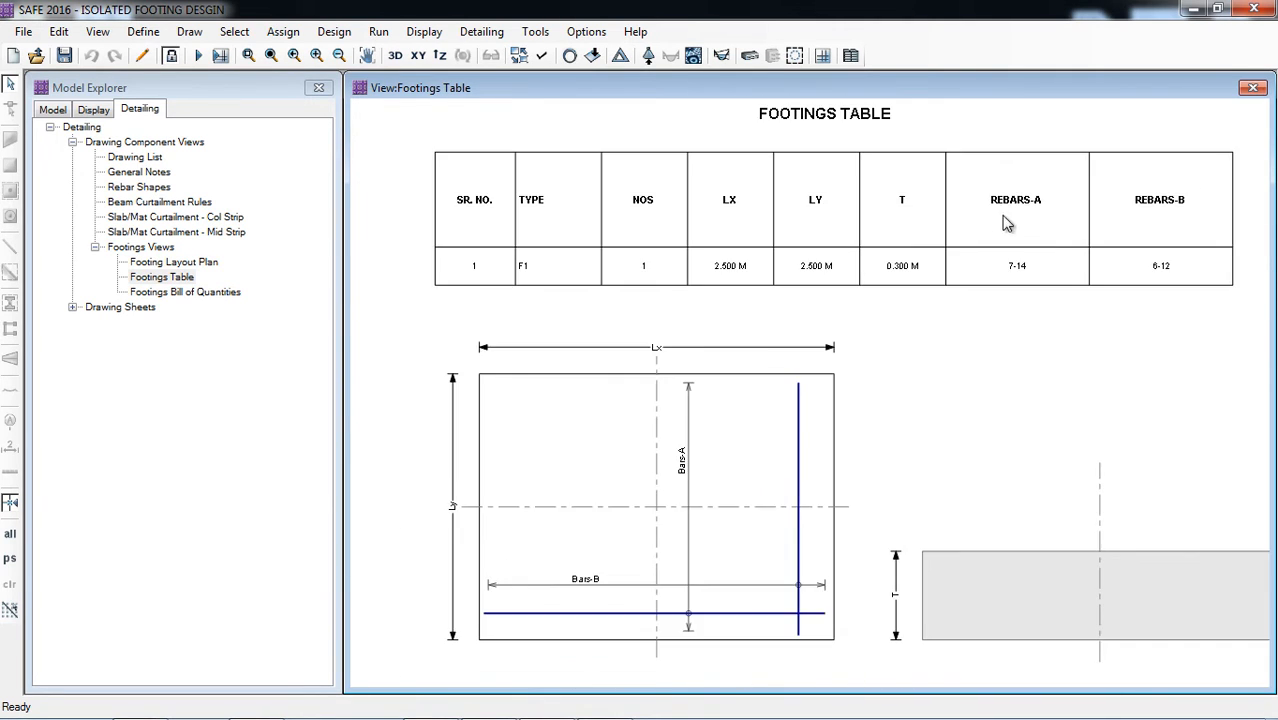
scroll(1040, 240, "down", 1)
scroll(918, 226, "down", 1)
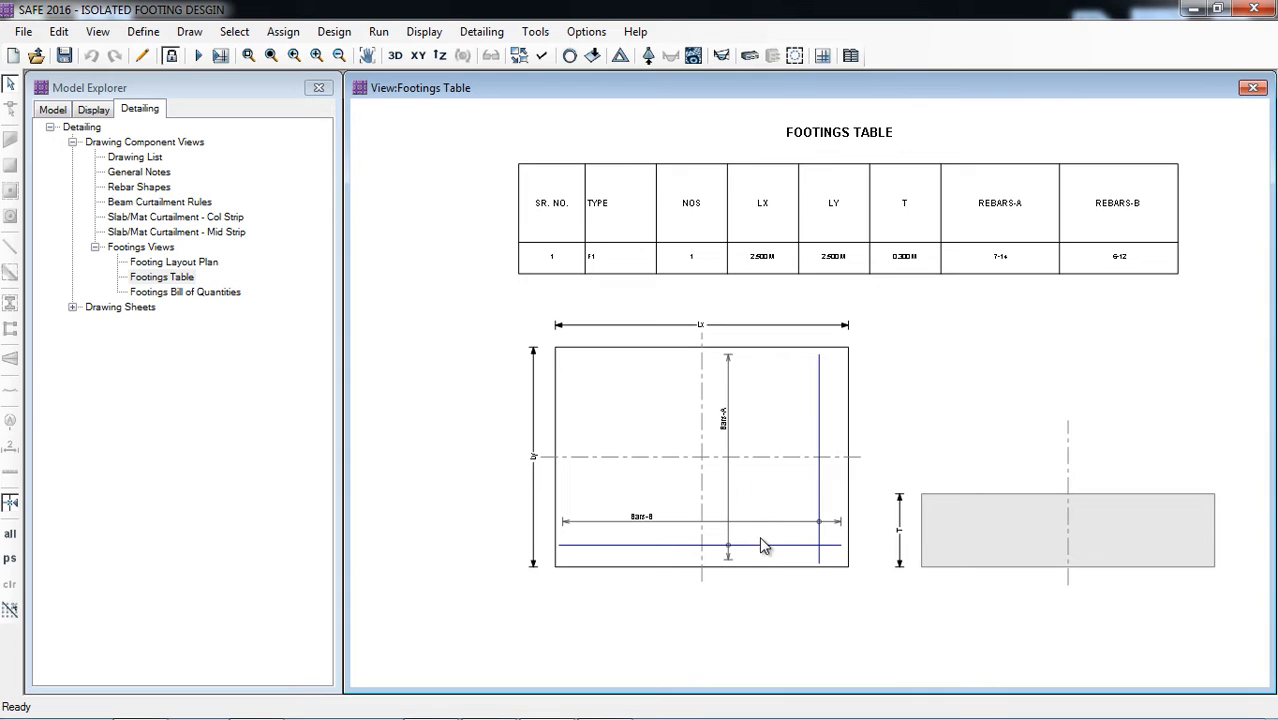
scroll(1056, 272, "up", 1)
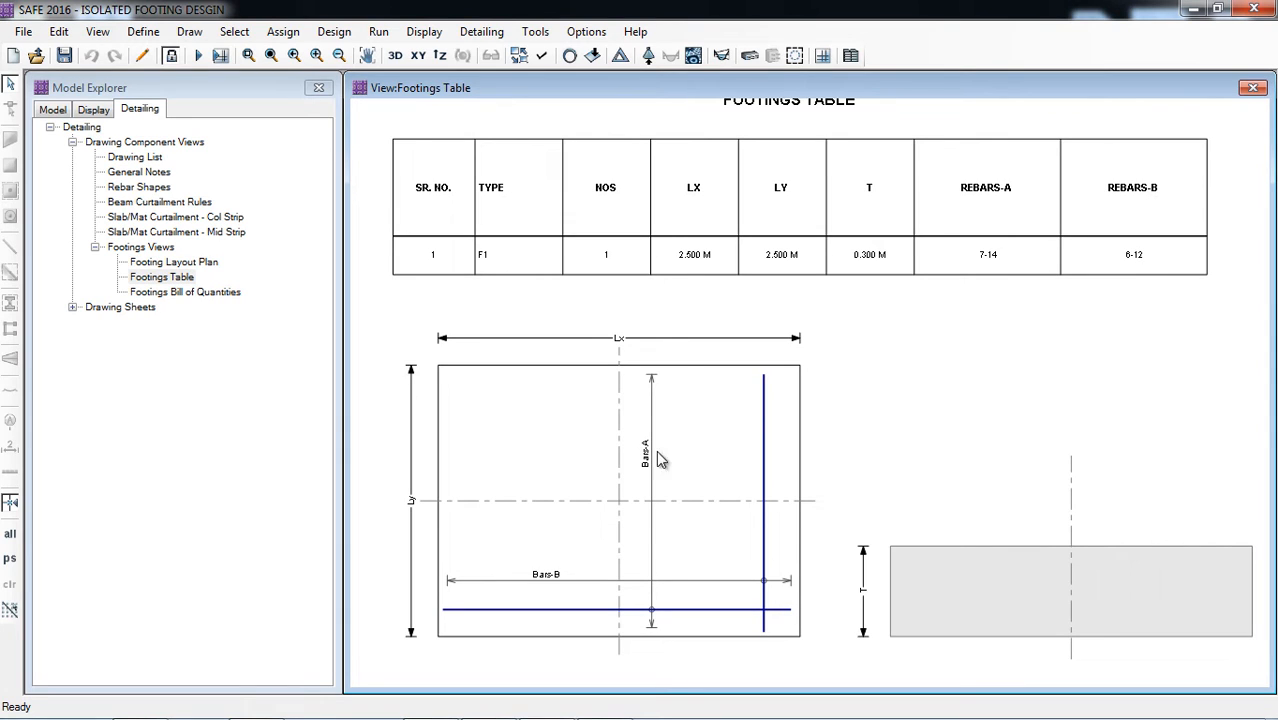
left_click(182, 293)
double_click(182, 293)
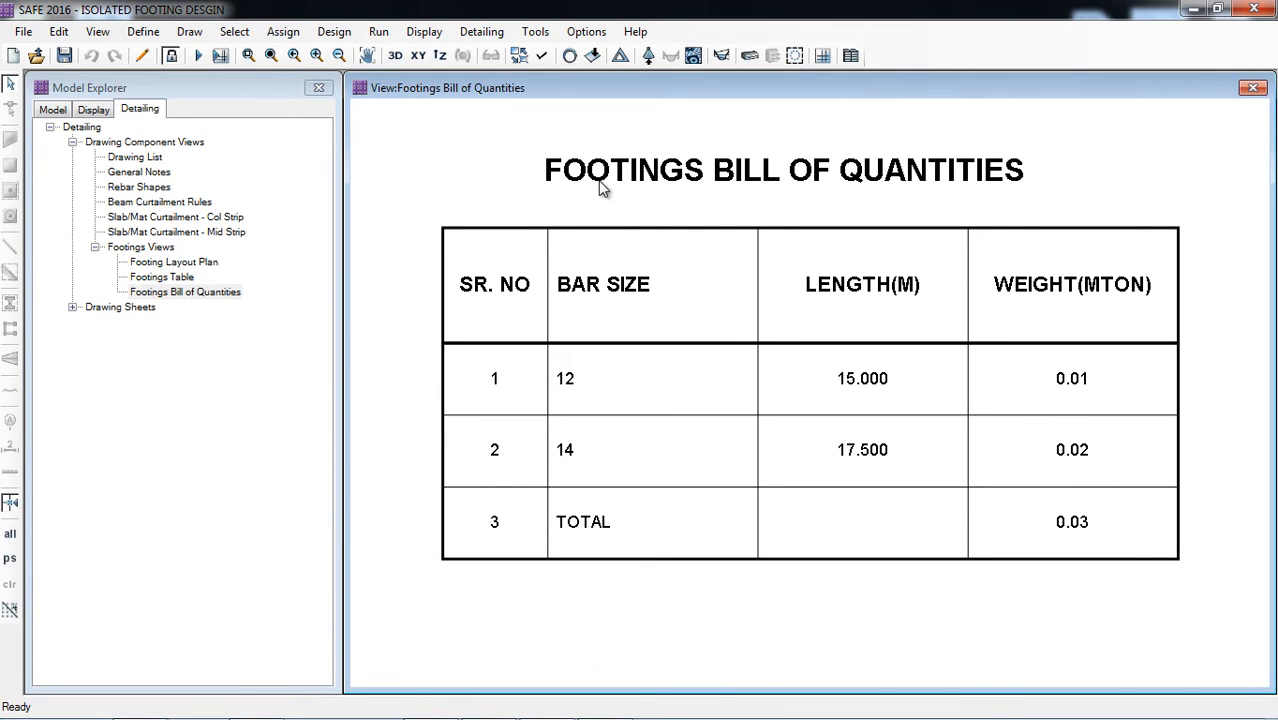
Step: Open the slab design display settings for the footing
left_click(424, 32)
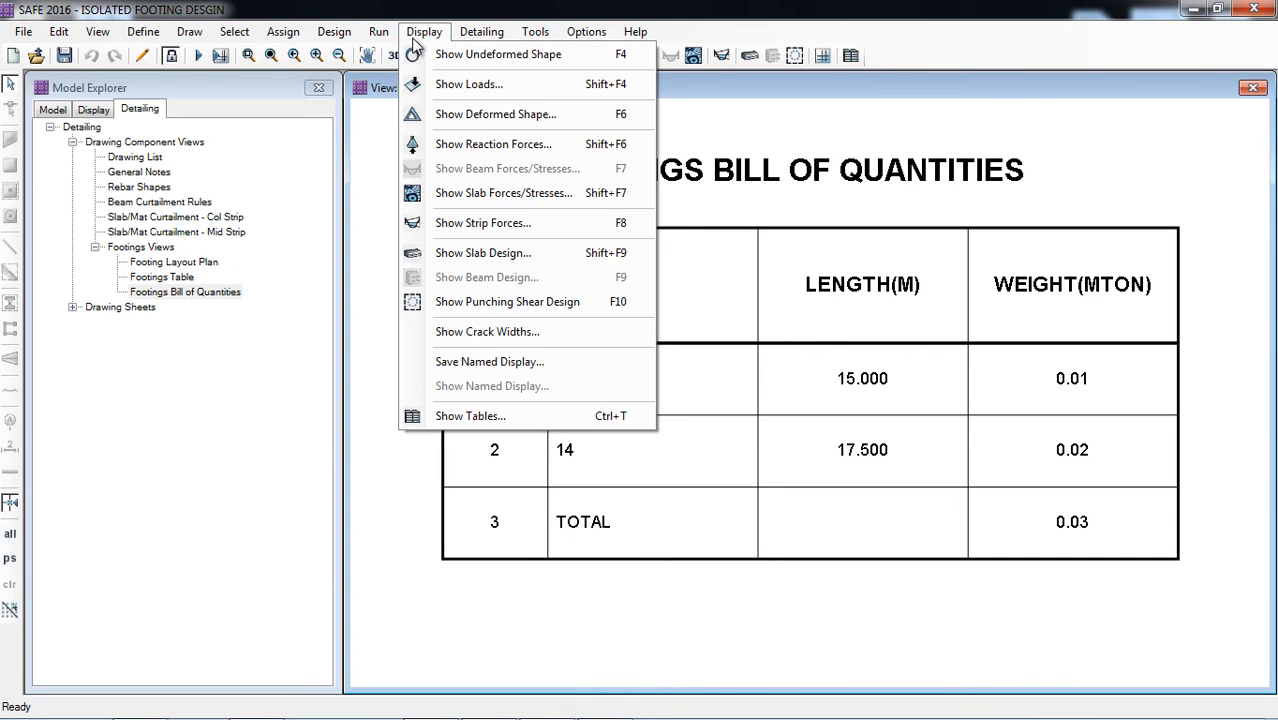
left_click(480, 255)
left_click_drag(685, 112, 448, 101)
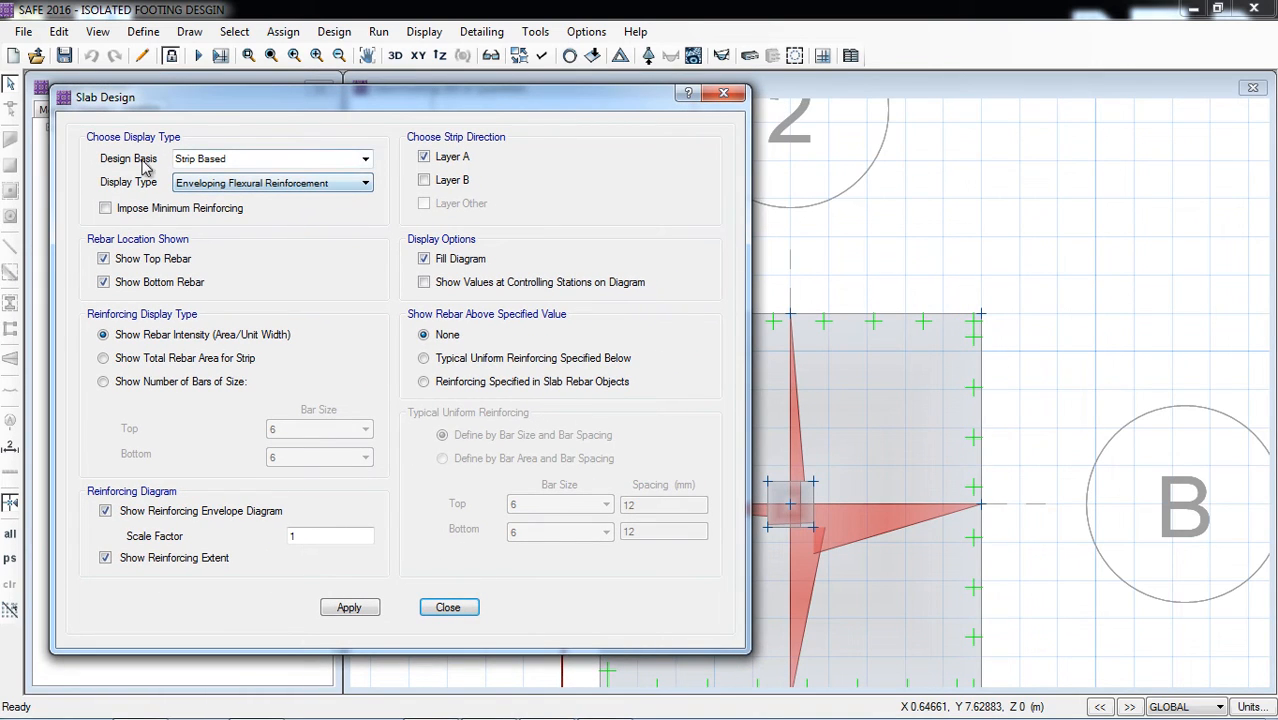
left_click(366, 160)
left_click(355, 172)
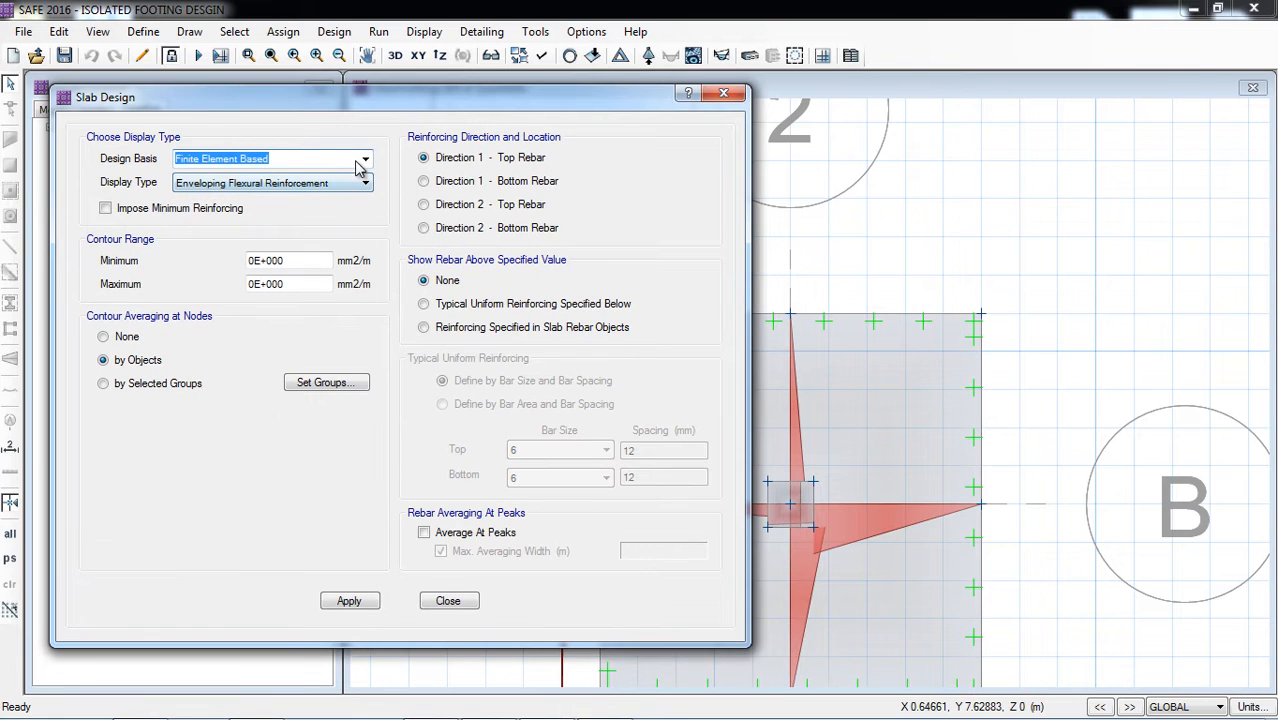
left_click(358, 165)
left_click(268, 195)
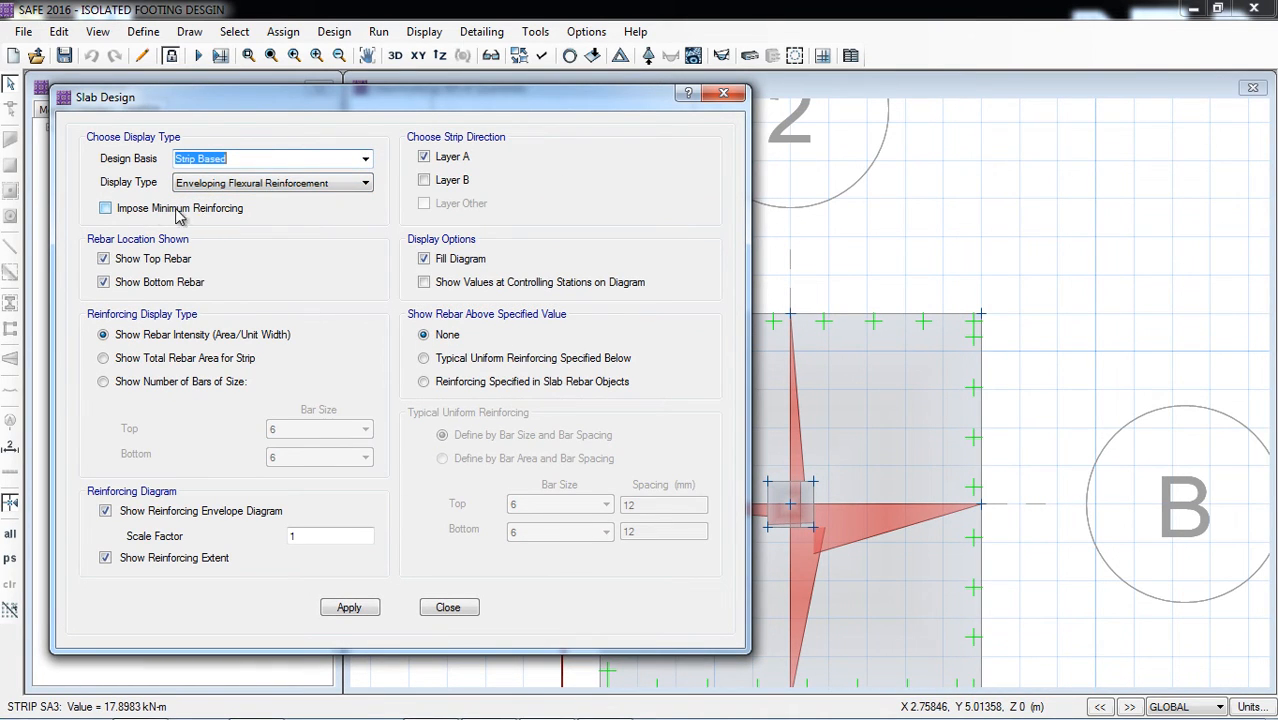
Step: Display the strip-based enveloping flexural reinforcement intensity for layer A, with top and bottom rebar, and examine the diagram on the footing
left_click_drag(420, 108, 322, 85)
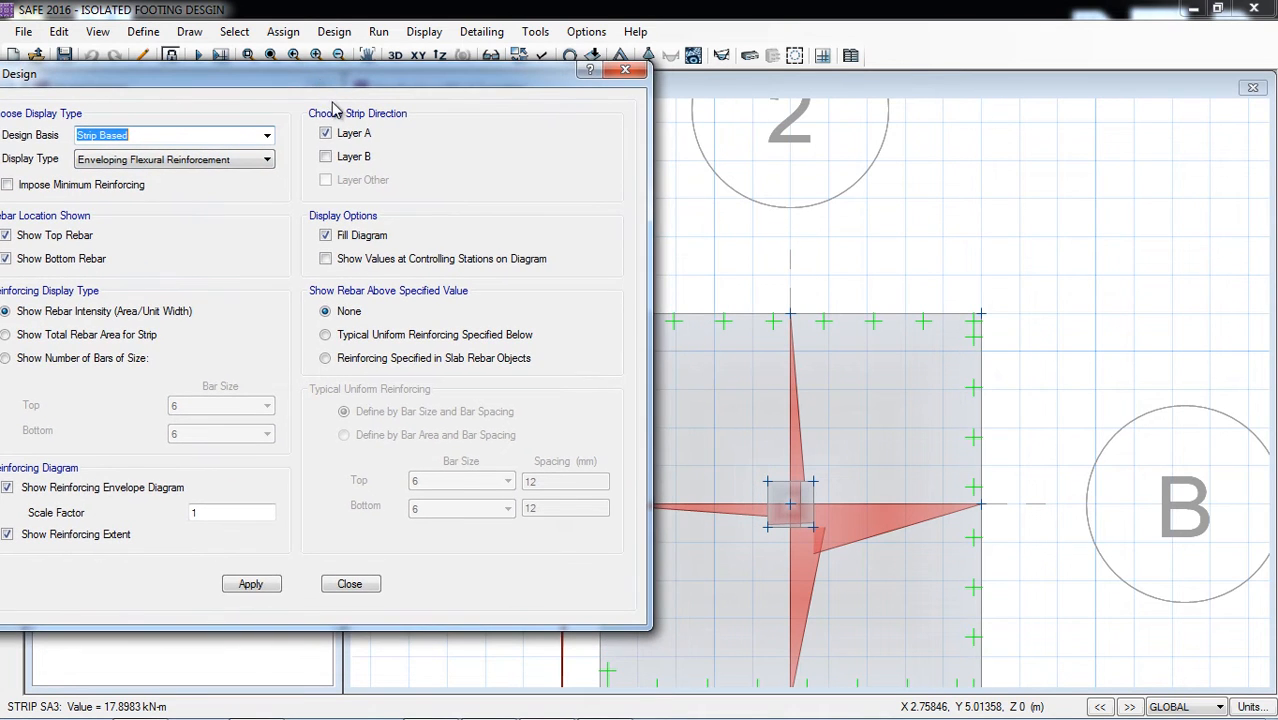
left_click(269, 582)
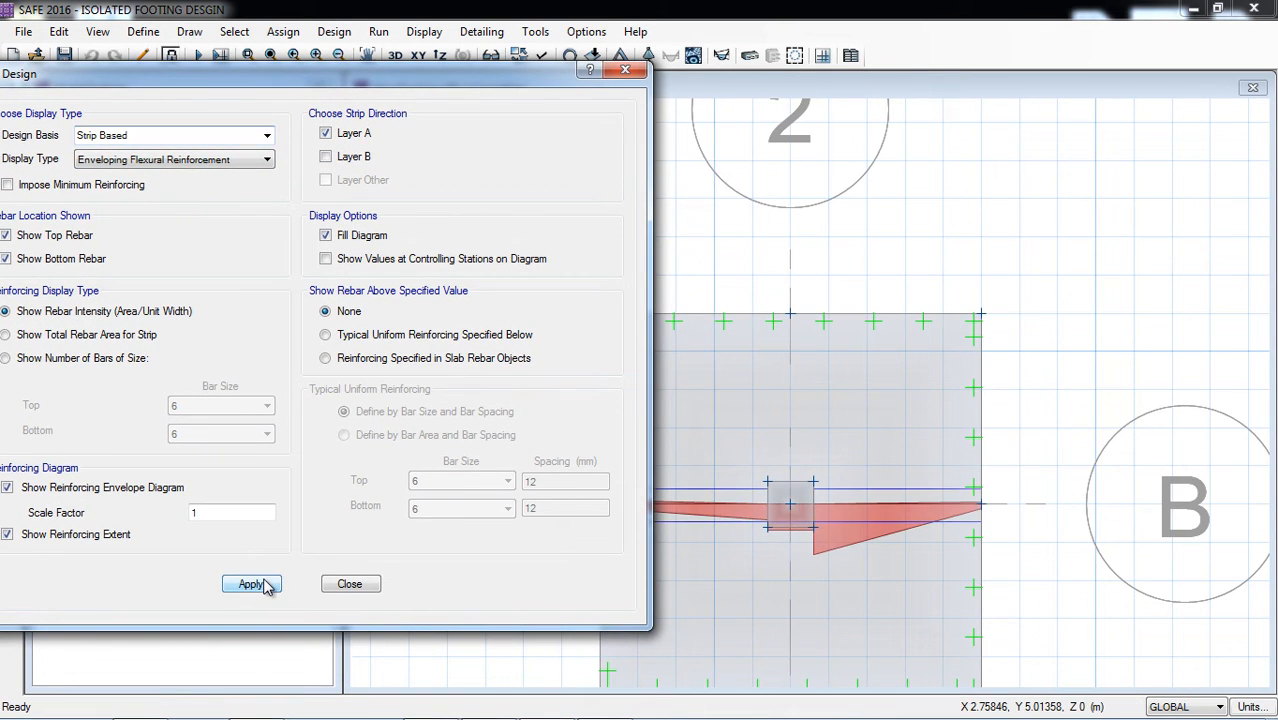
left_click_drag(475, 90, 295, 92)
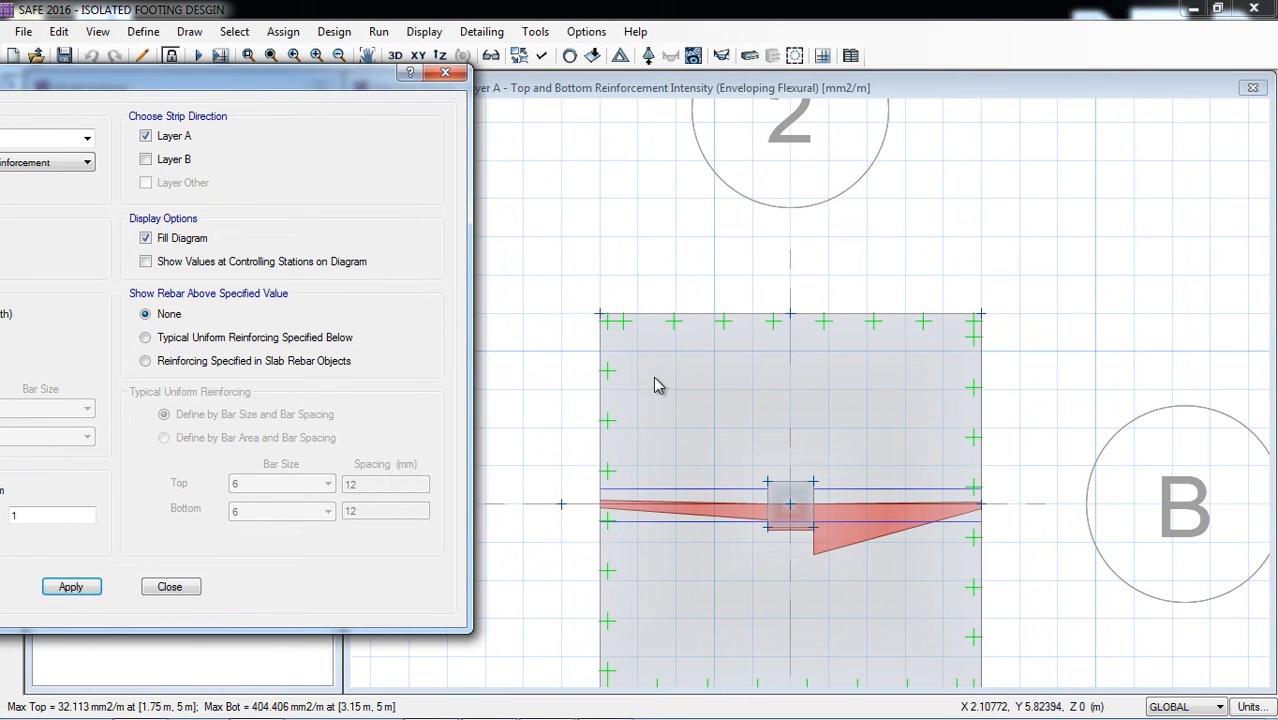
left_click(636, 191)
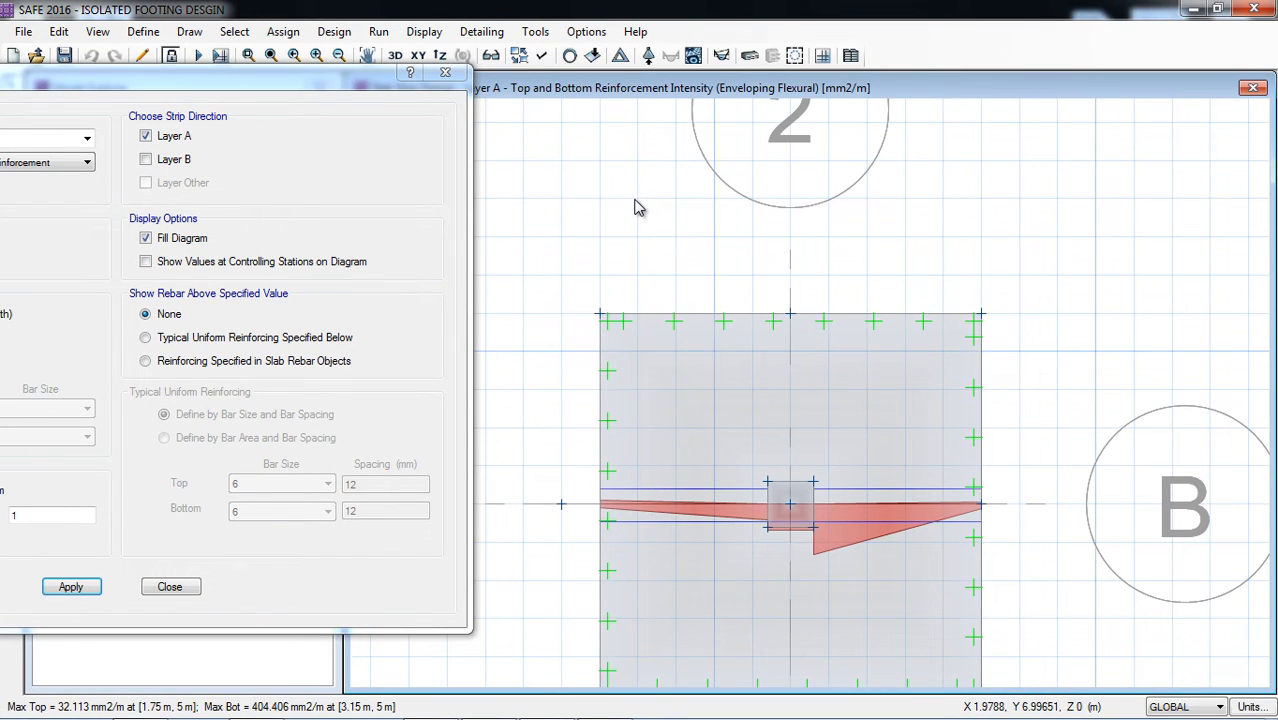
scroll(627, 199, "down", 3)
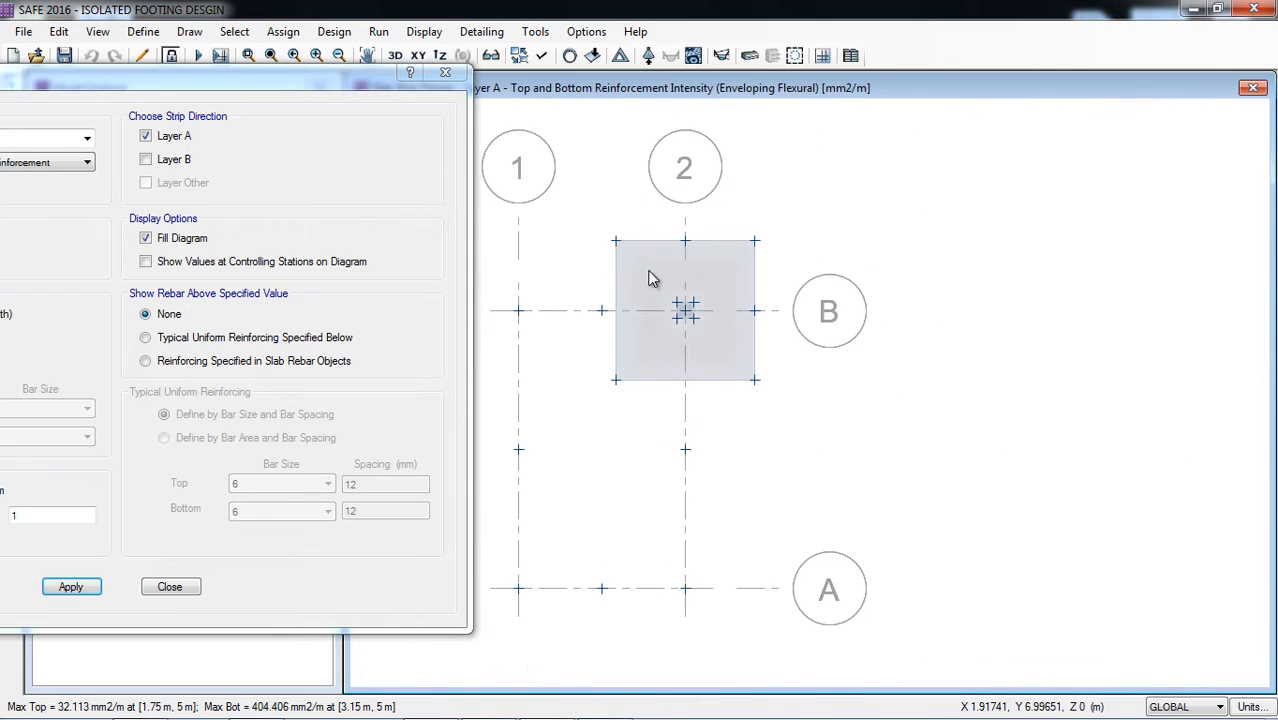
scroll(641, 262, "up", 1)
scroll(645, 268, "up", 1)
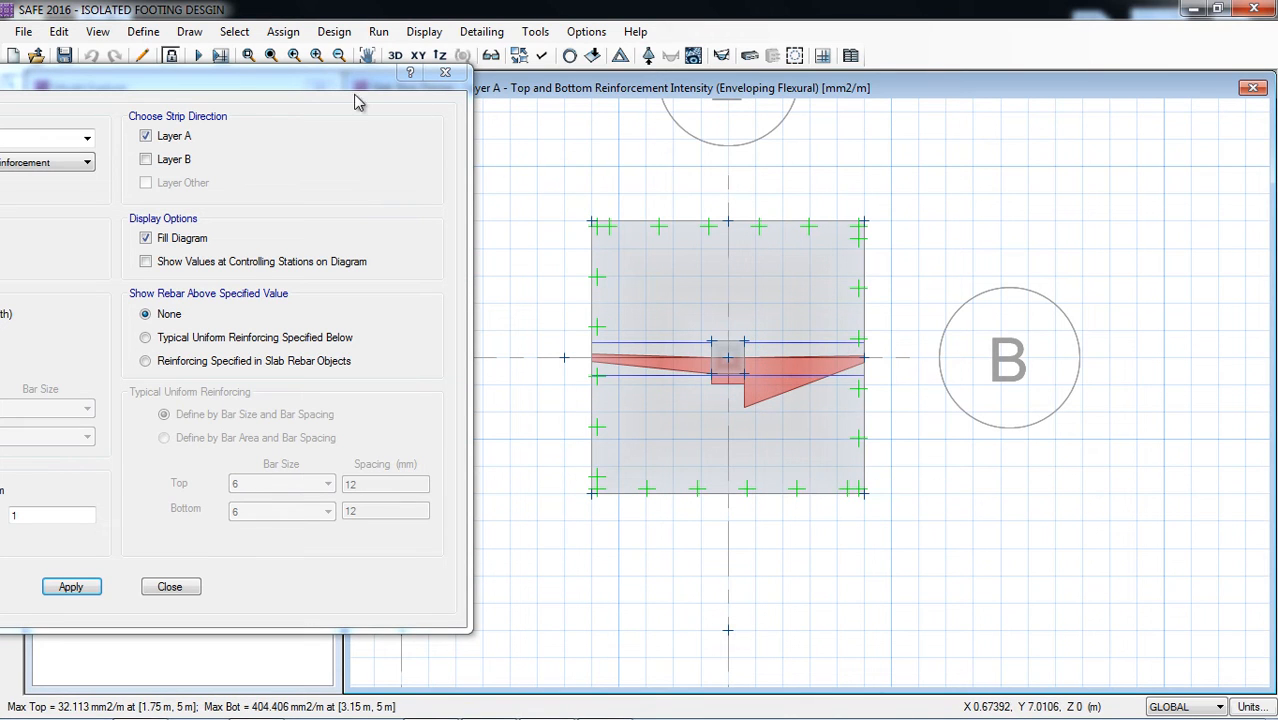
Step: Impose minimum reinforcing on the layer A reinforcement diagram and inspect the rebar intensities along the strip
left_click_drag(357, 102, 579, 94)
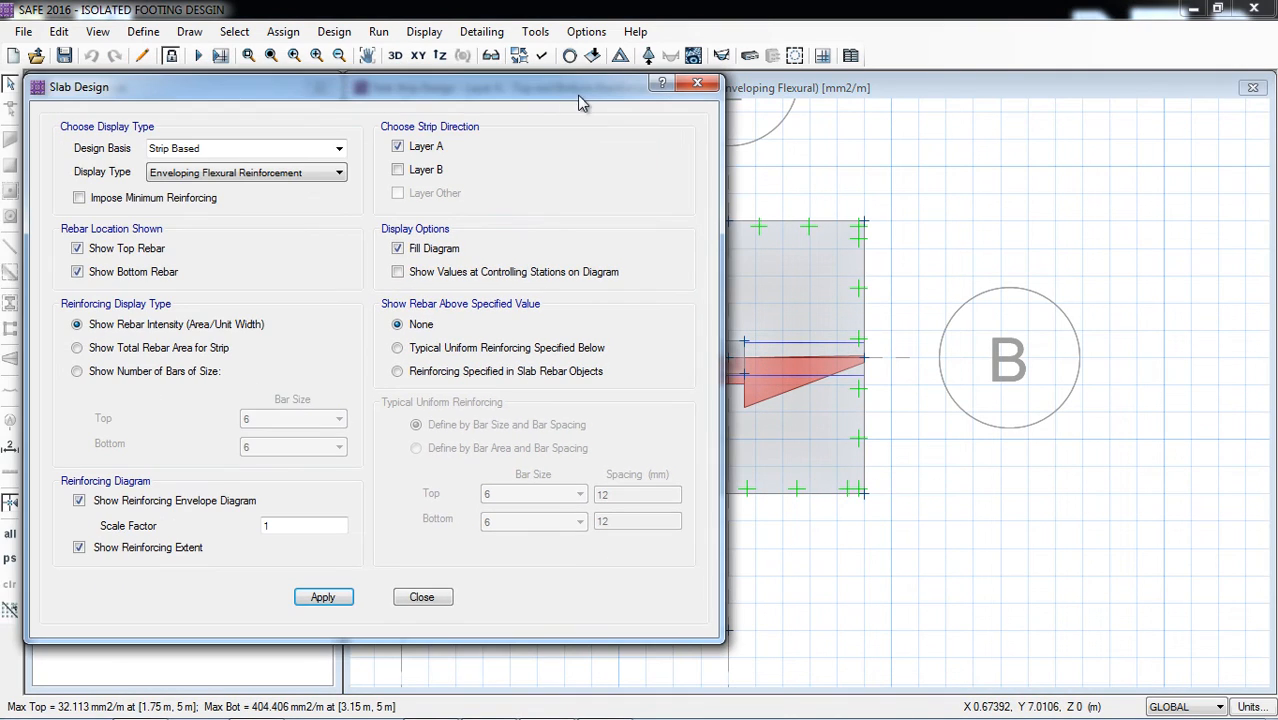
left_click(100, 200)
left_click(320, 597)
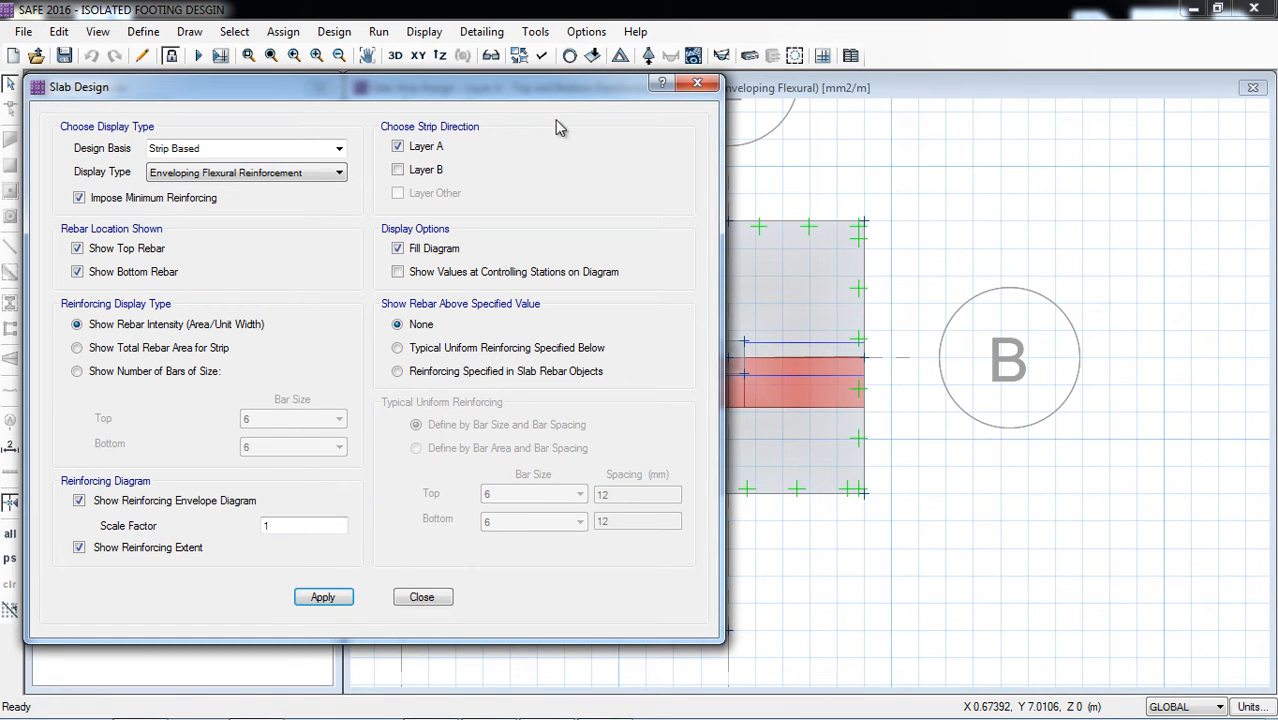
left_click_drag(567, 82, 342, 100)
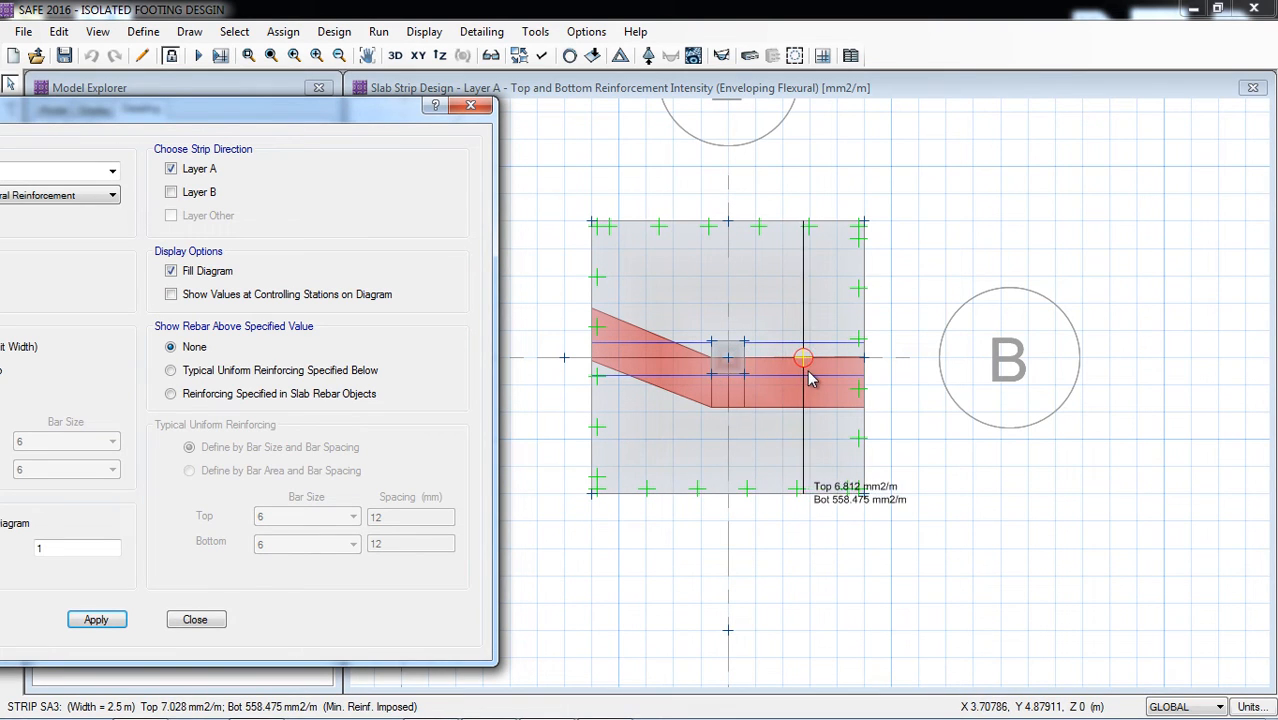
Step: Add layer B to the displayed strip reinforcement diagram and inspect both directions
left_click_drag(265, 113, 552, 96)
left_click(466, 177)
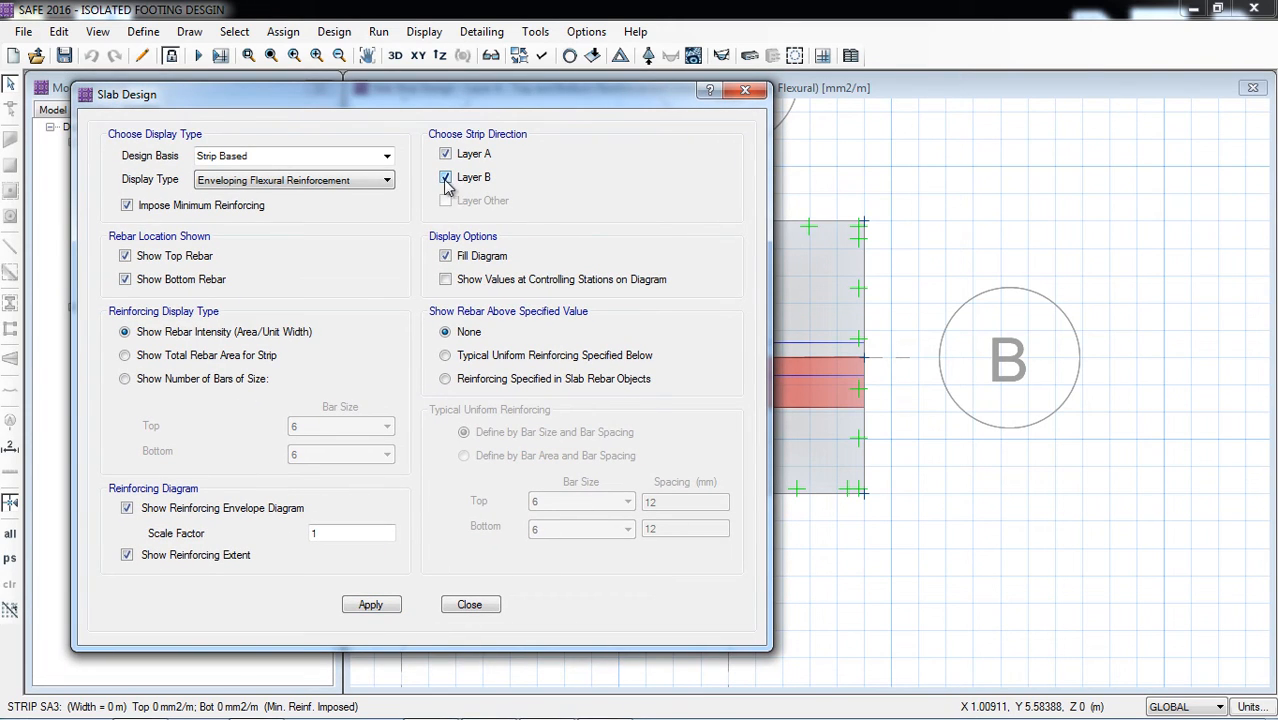
left_click(372, 610)
left_click_drag(518, 104, 347, 117)
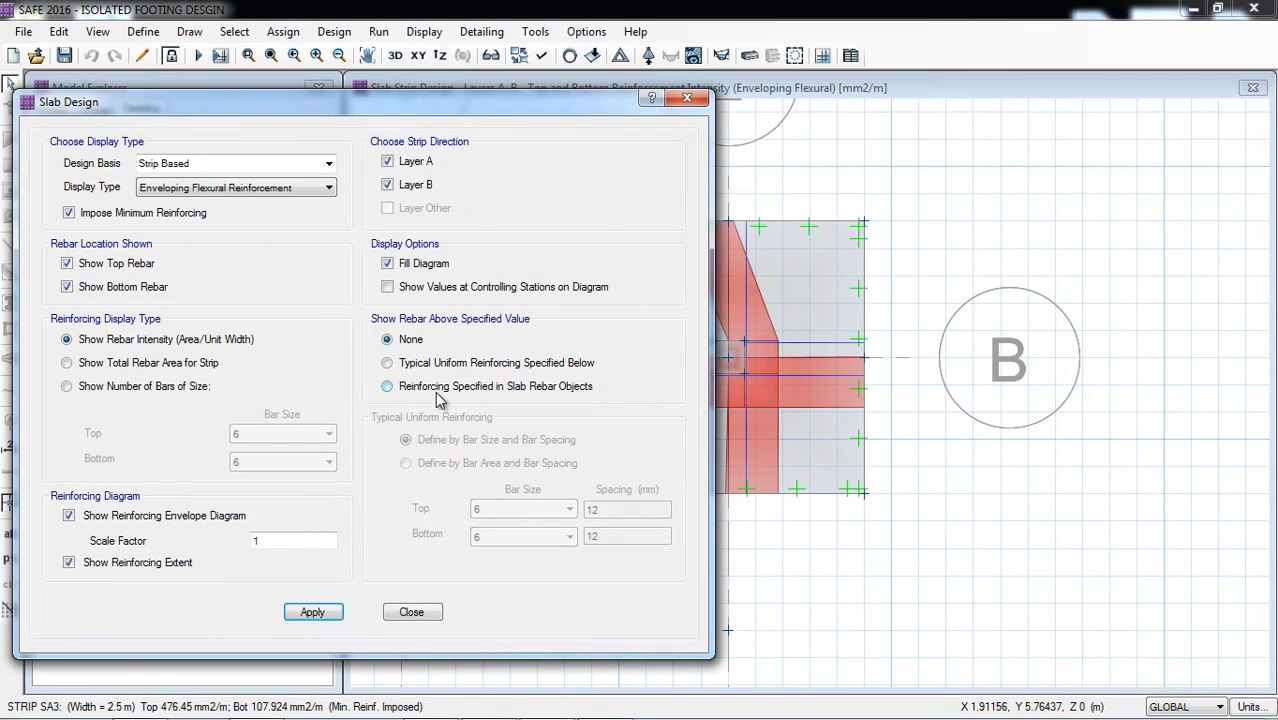
Step: Show only rebar above a typical uniform reinforcing defined by bar size and spacing, with bar size 12 at top and bottom
left_click(387, 363)
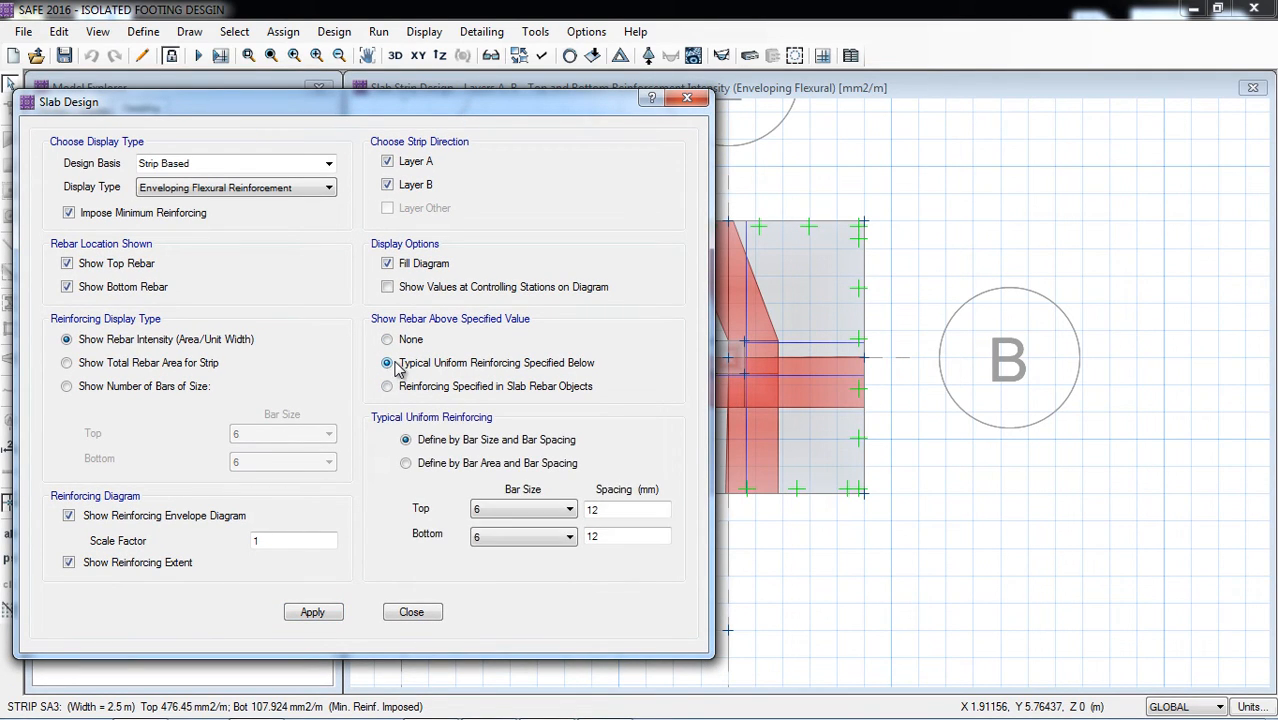
left_click_drag(483, 102, 321, 82)
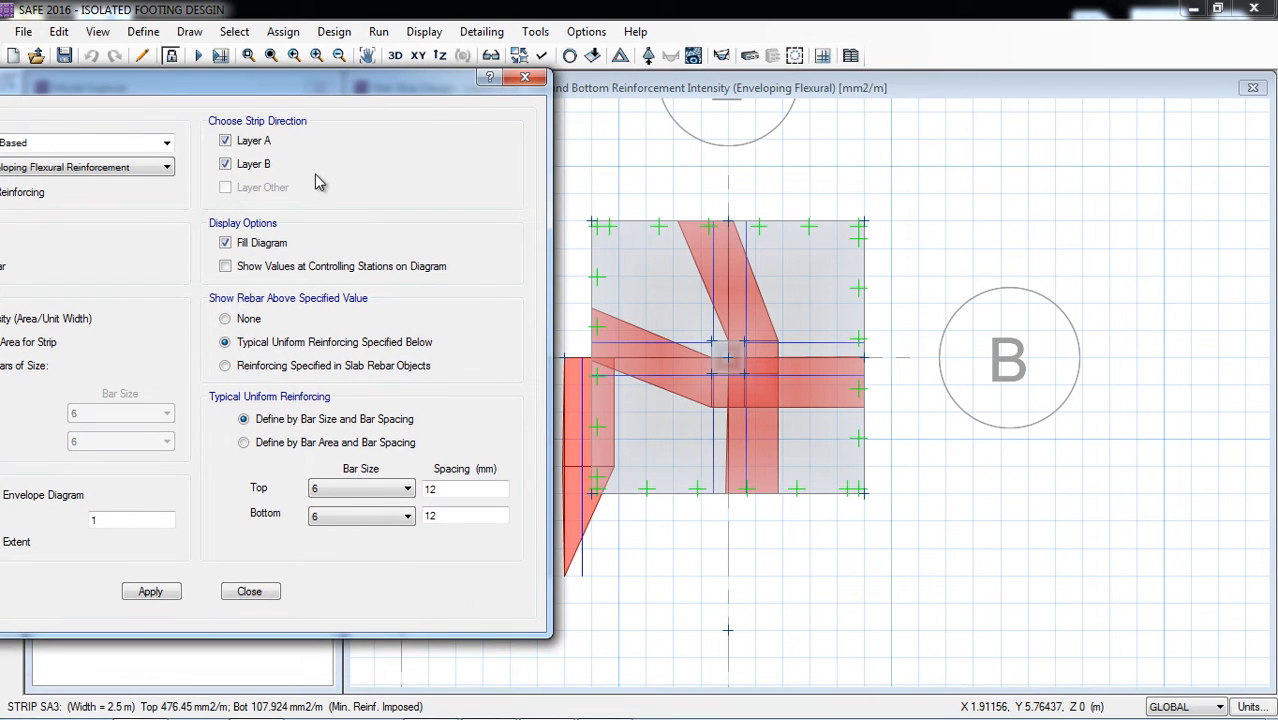
left_click(382, 490)
left_click(372, 530)
left_click(360, 516)
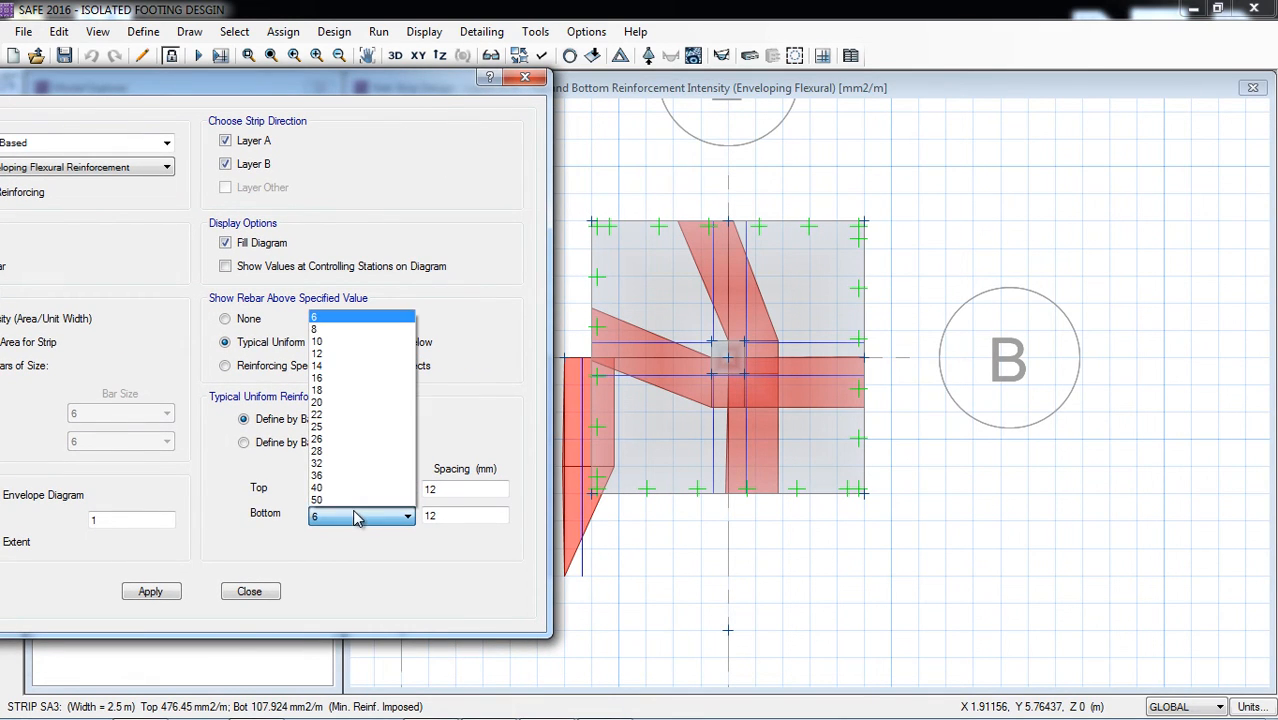
left_click(335, 353)
Step: Set the top and bottom typical bar spacing to 250 mm, apply it and inspect the additional reinforcement required
left_click(437, 488)
left_click_drag(437, 488, 418, 491)
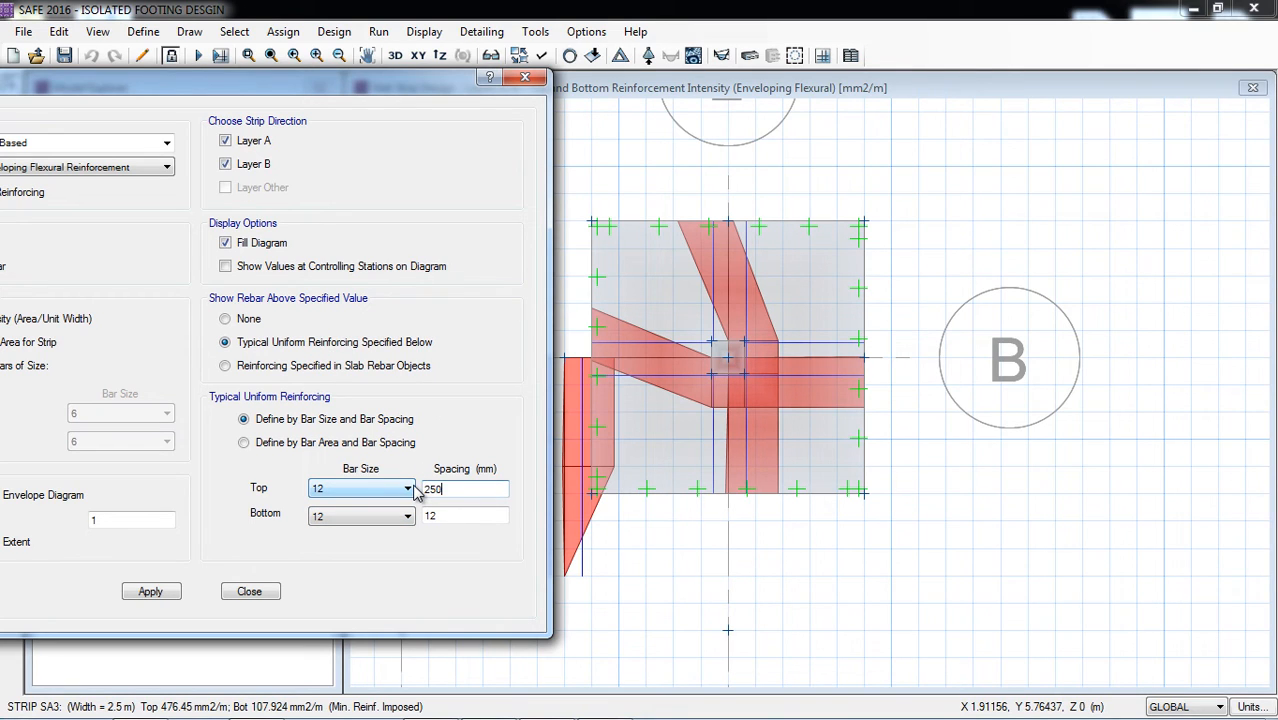
left_click_drag(445, 516, 395, 527)
type("25")
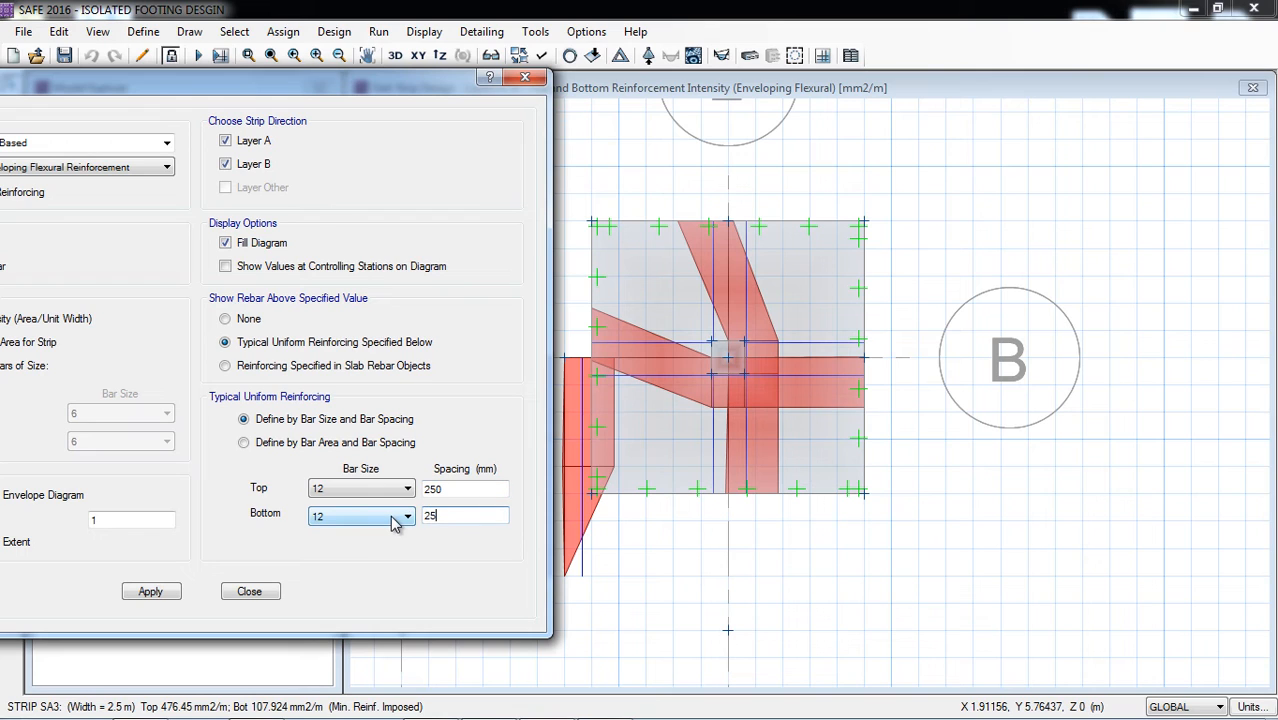
type("0")
left_click(168, 592)
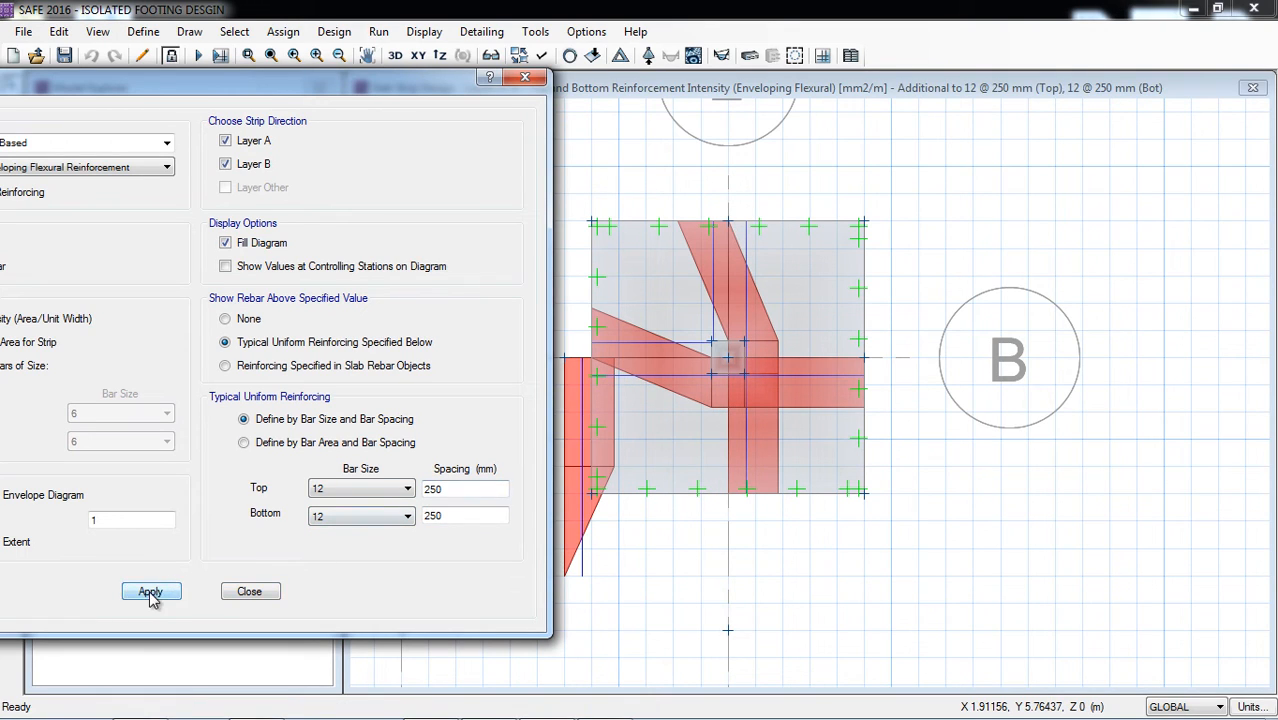
mouse_move(765, 351)
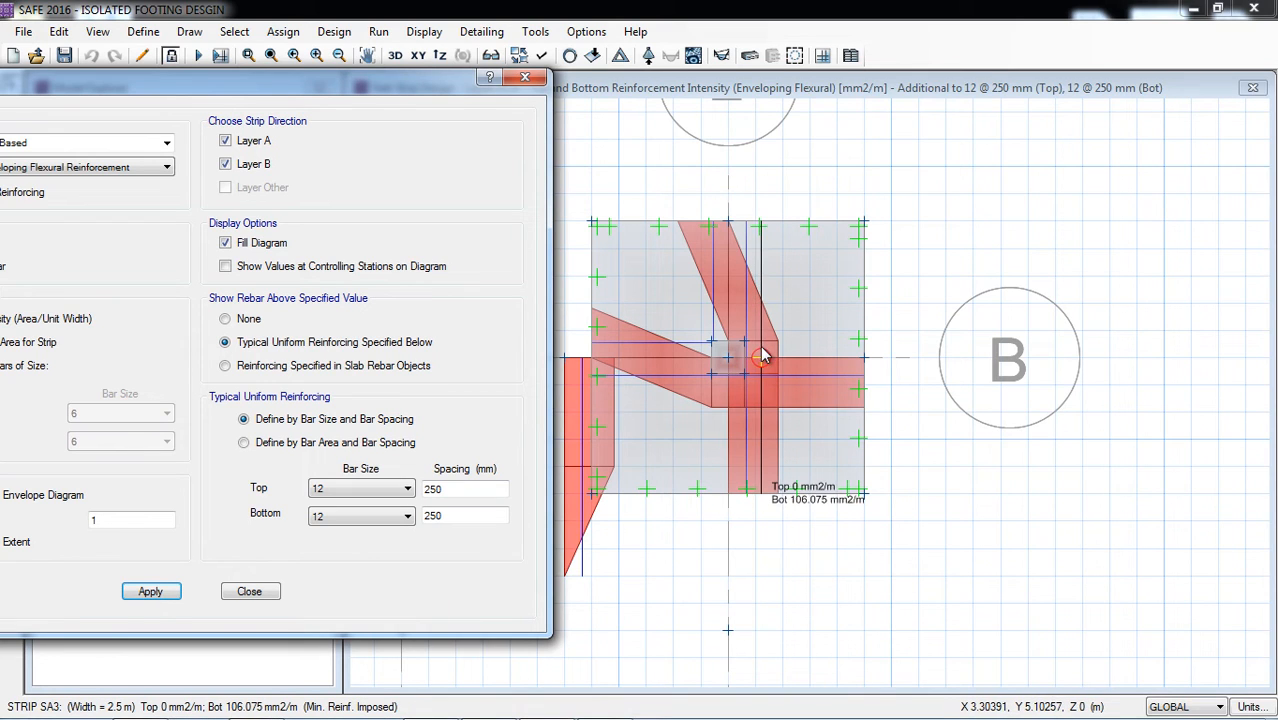
Step: Try a top and bottom typical bar spacing of 150 mm and check the additional reinforcement required
double_click(450, 488)
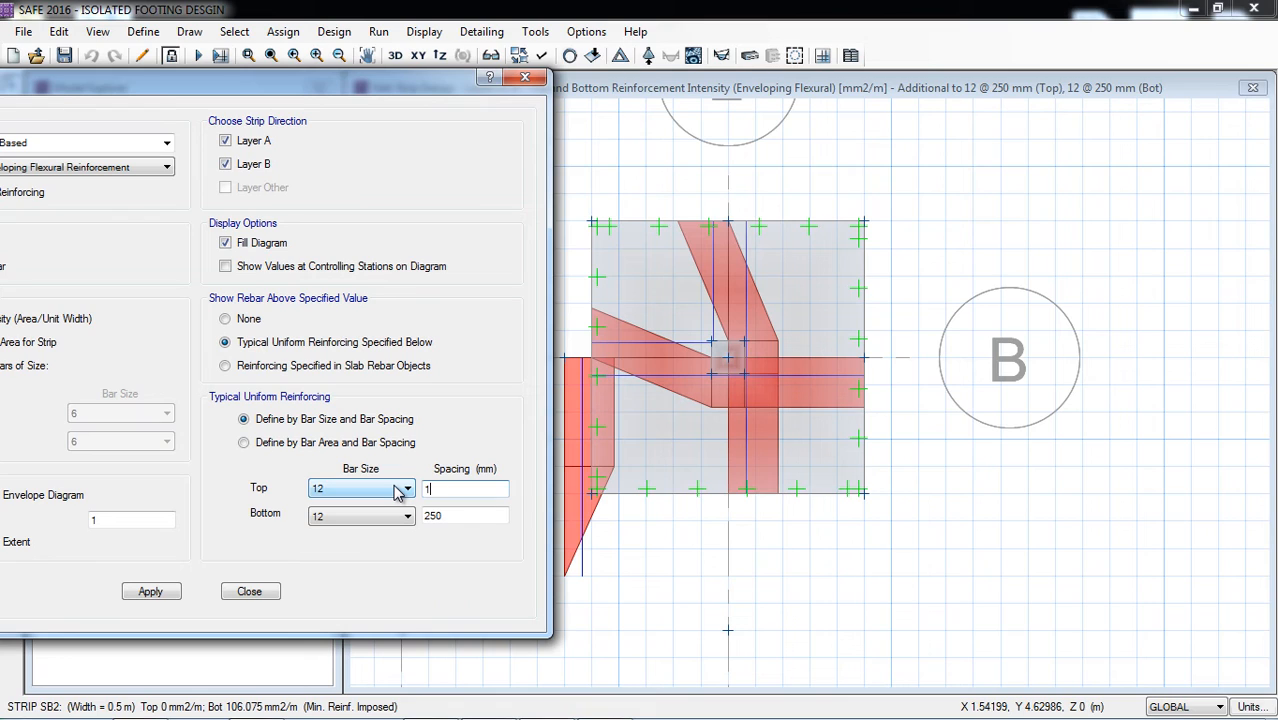
key("Tab")
key("Tab")
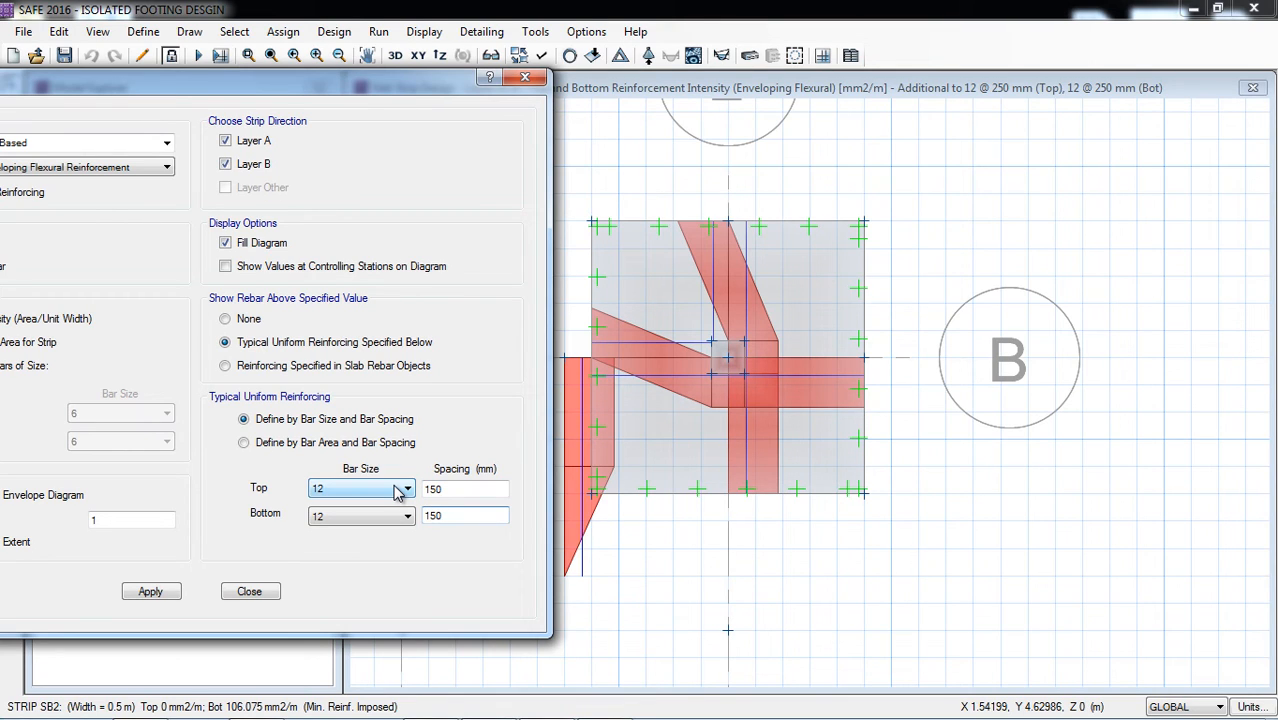
left_click(150, 591)
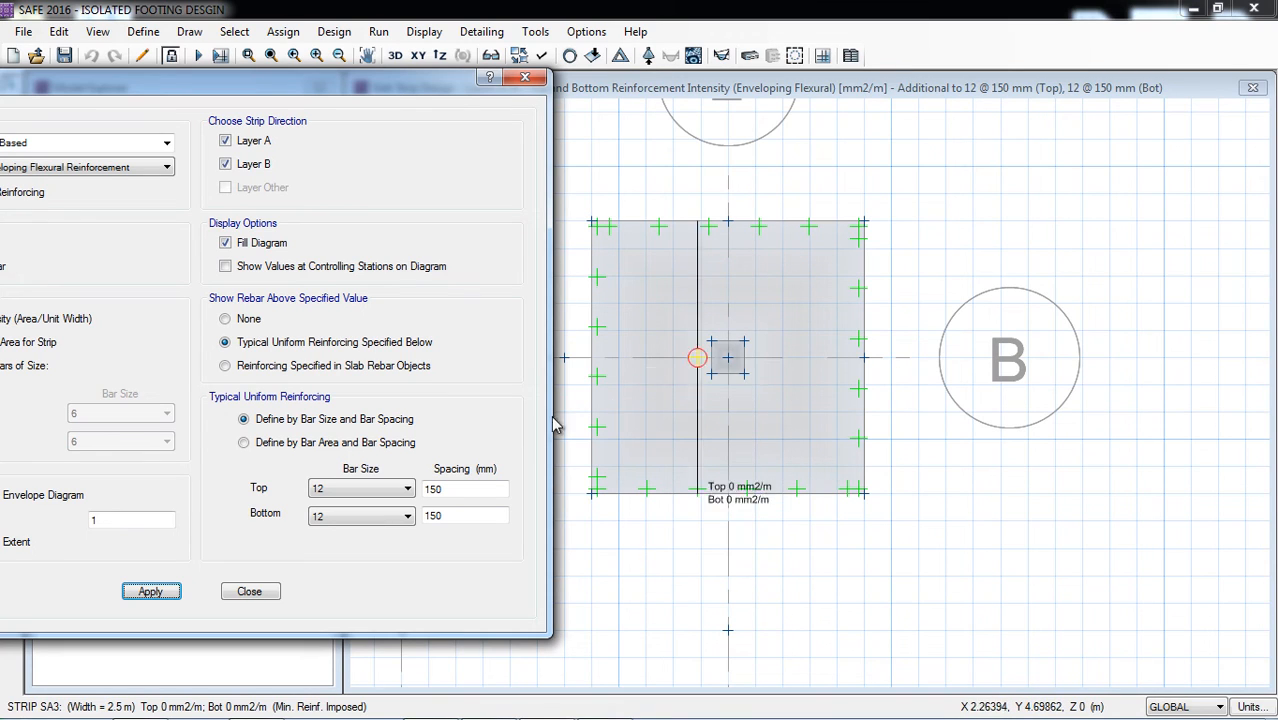
Step: Set the top and bottom typical bar spacing to 200 mm, apply it and check the footing for additional reinforcement
left_click(434, 489)
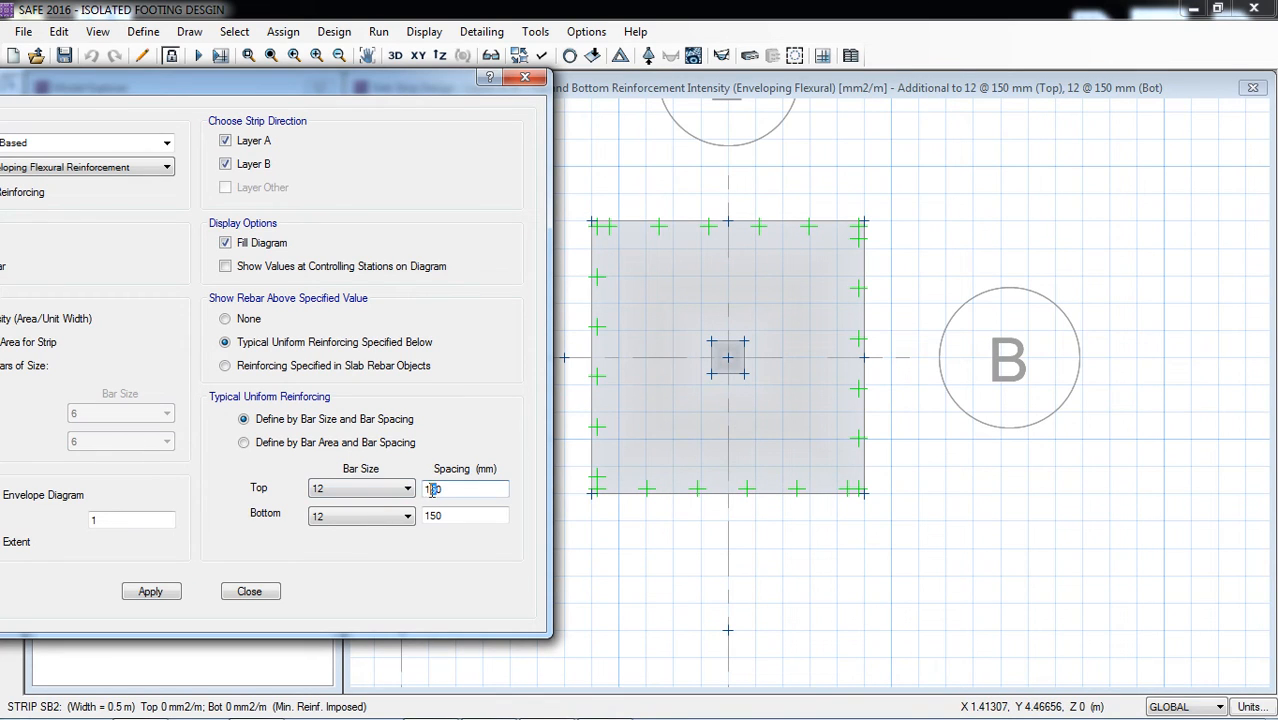
type("2")
key("BackSpace")
left_click_drag(435, 518, 407, 524)
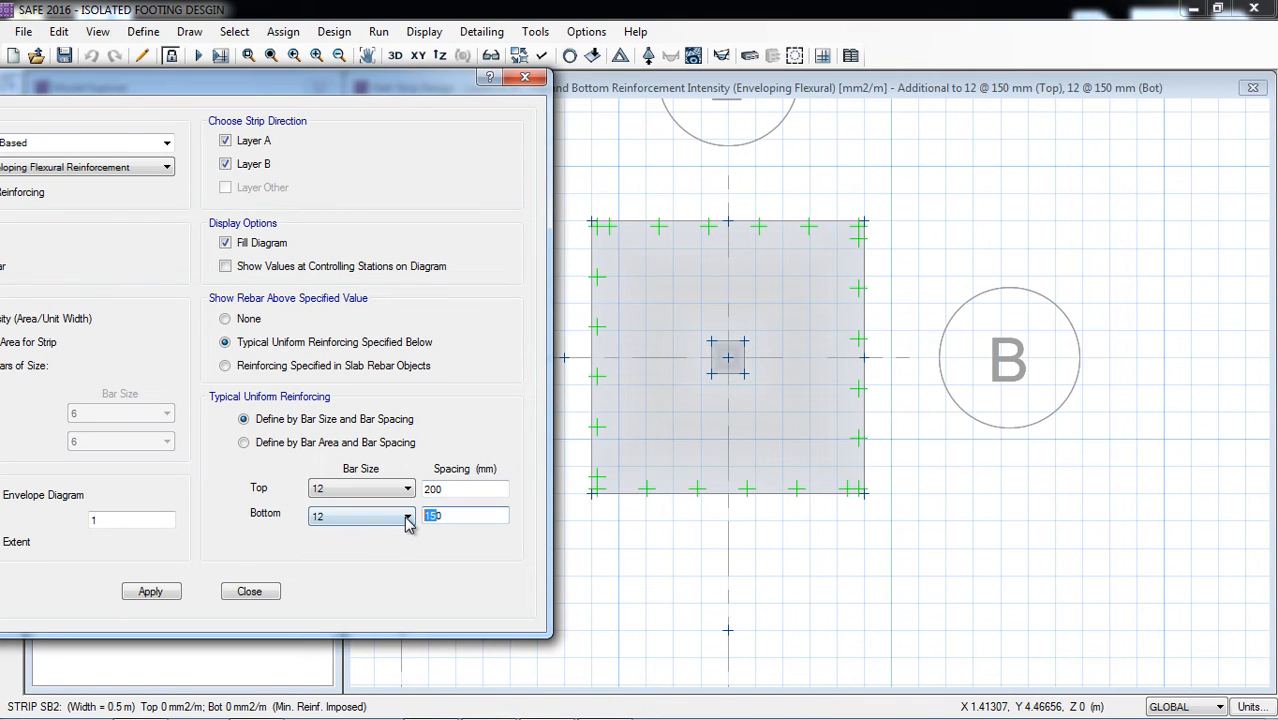
left_click(155, 592)
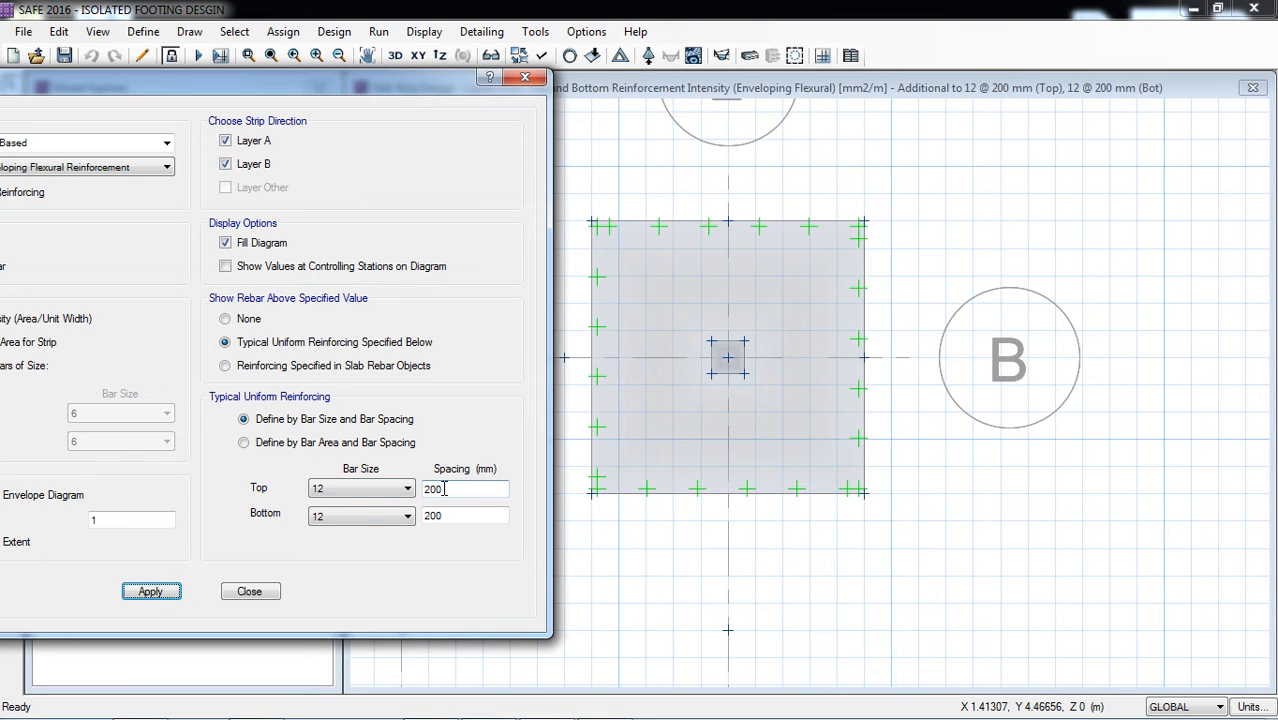
mouse_move(722, 420)
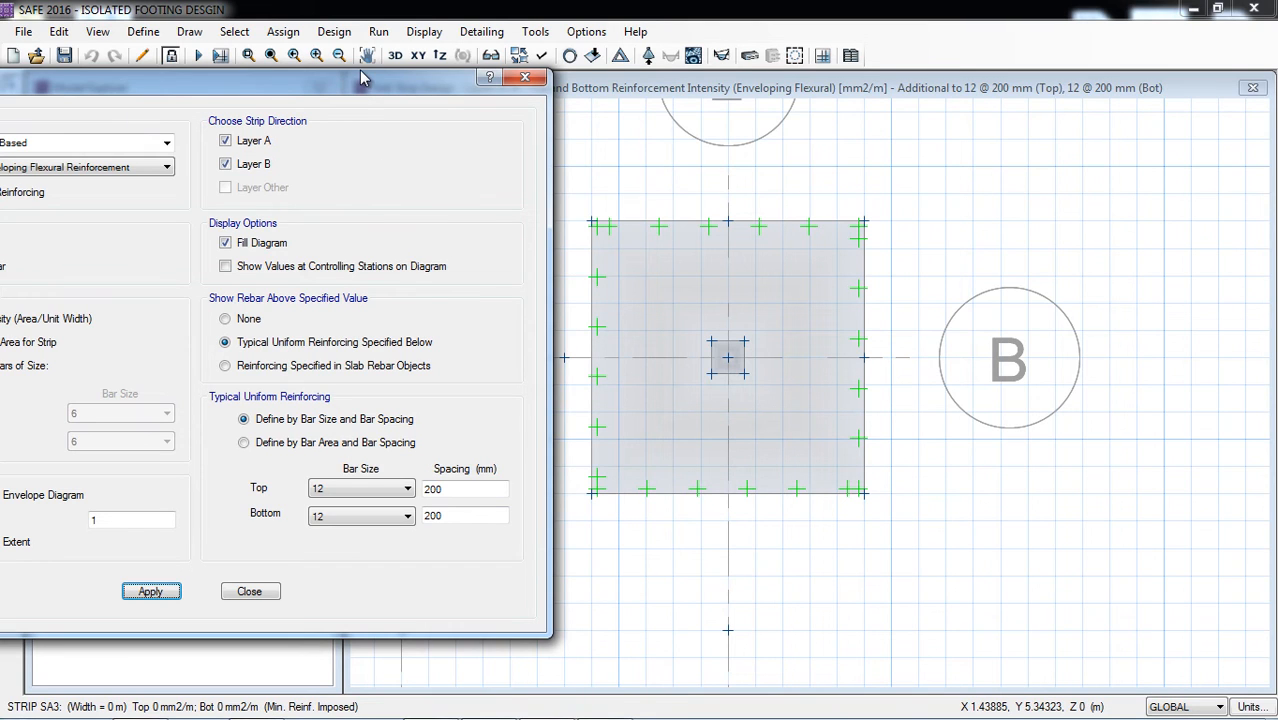
Step: Display the Finite Element Based enveloping flexural reinforcement for Direction 1 top rebar, with no specified value for rebar above
left_click_drag(359, 72, 501, 74)
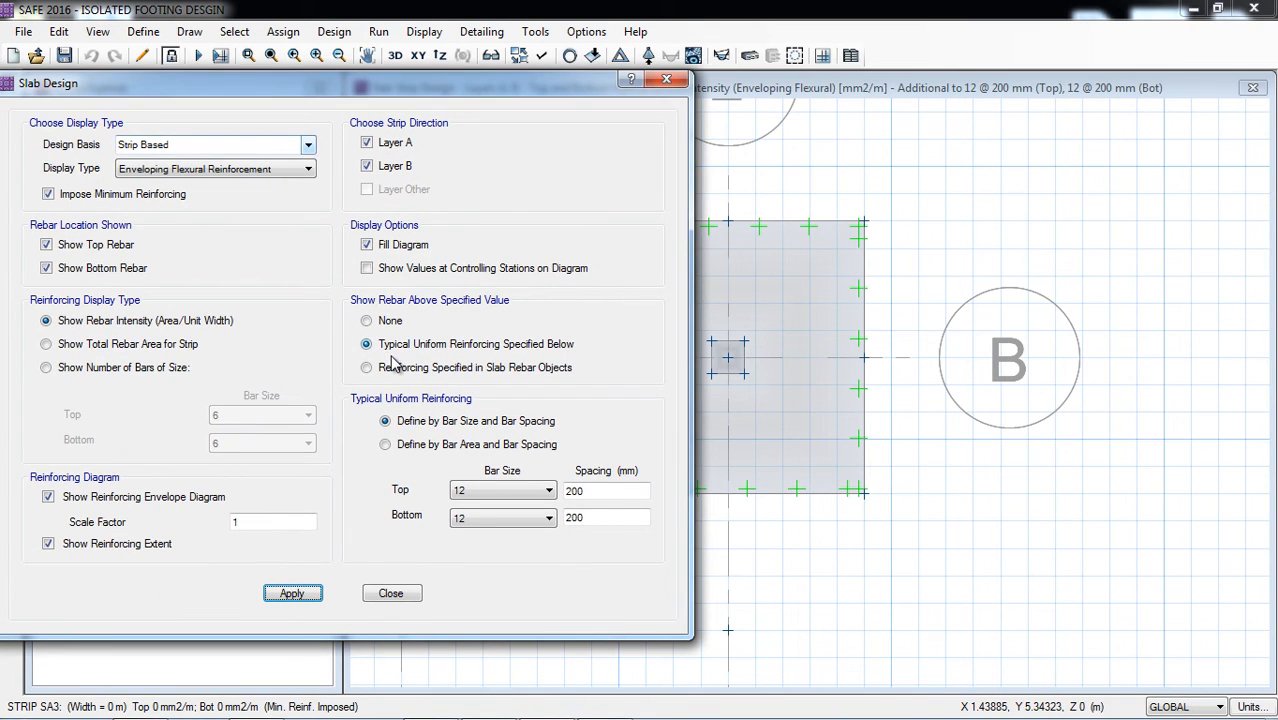
left_click(372, 320)
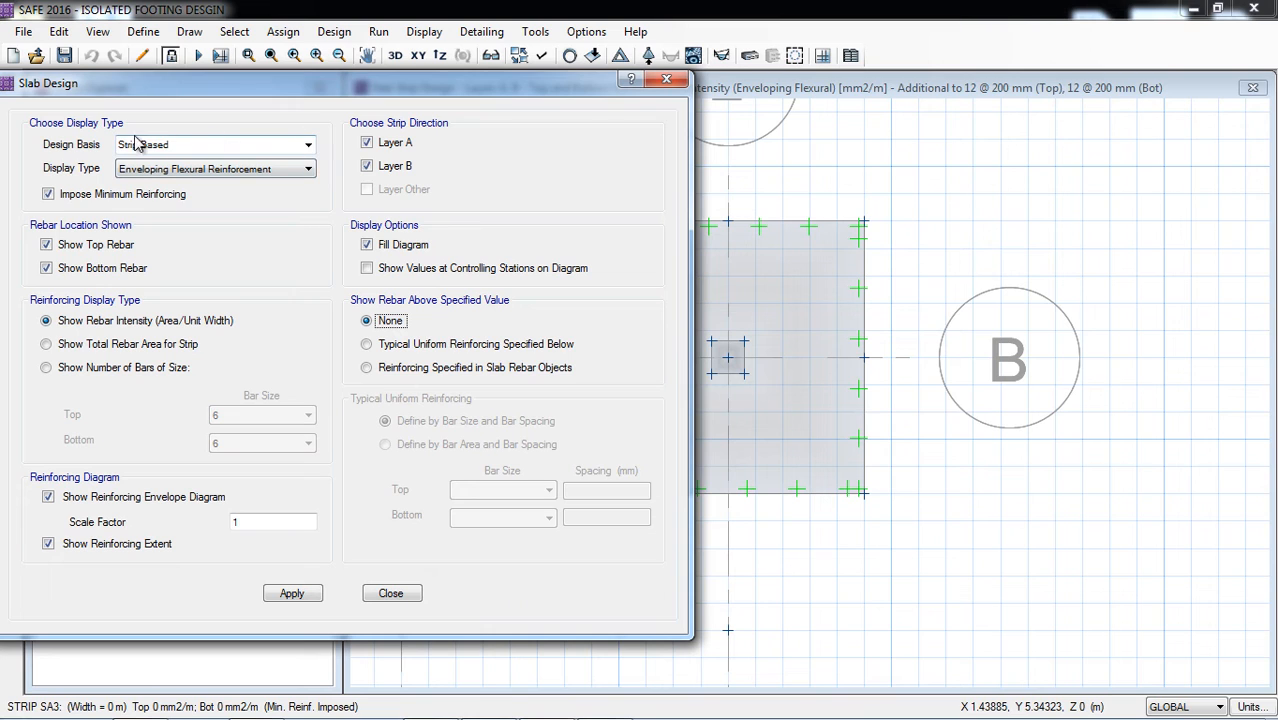
left_click(295, 144)
left_click(222, 169)
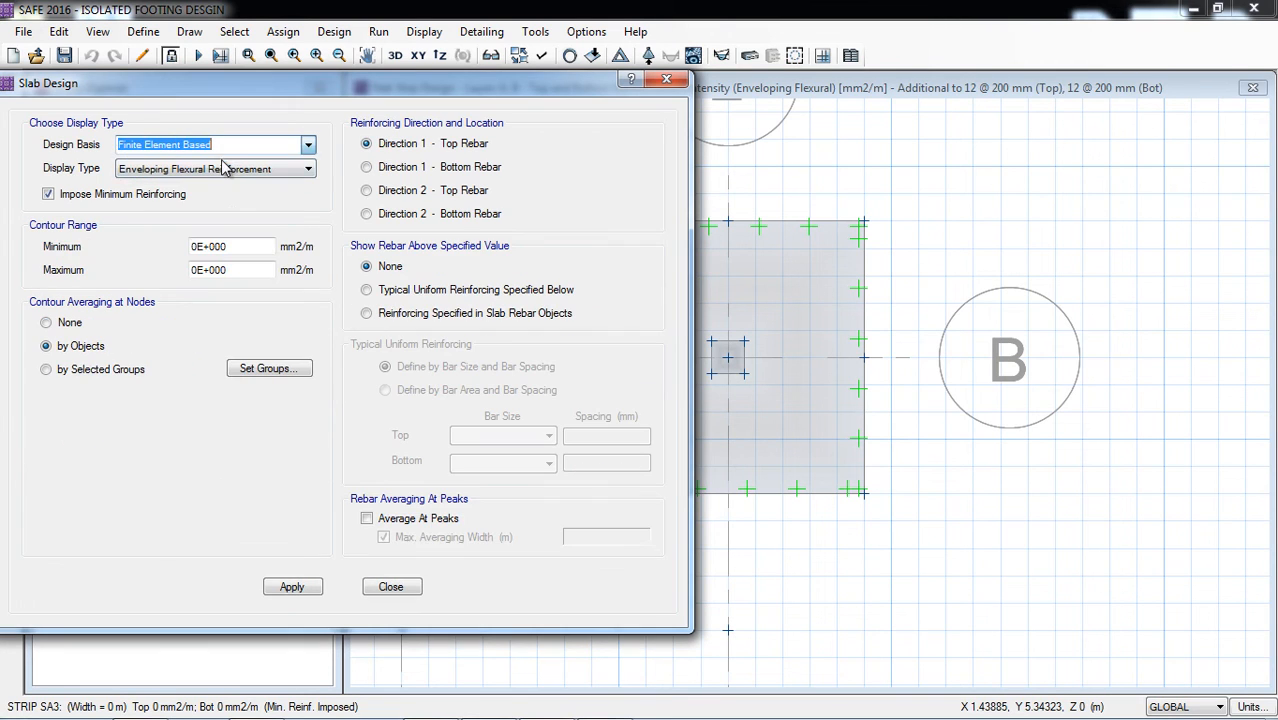
left_click(292, 587)
left_click_drag(460, 97, 305, 109)
mouse_move(617, 306)
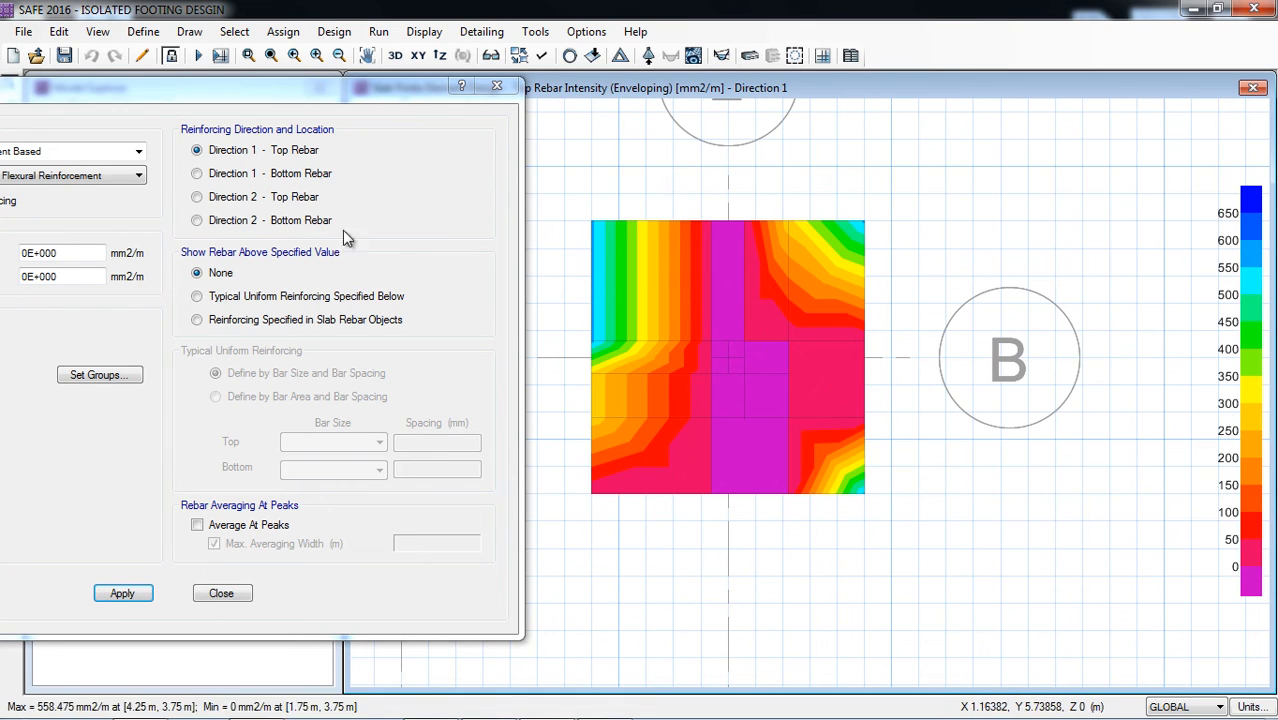
Step: Examine the rebar intensity contours for Direction 1 bottom, Direction 2 top and Direction 2 bottom rebar in turn
left_click(275, 174)
left_click(122, 593)
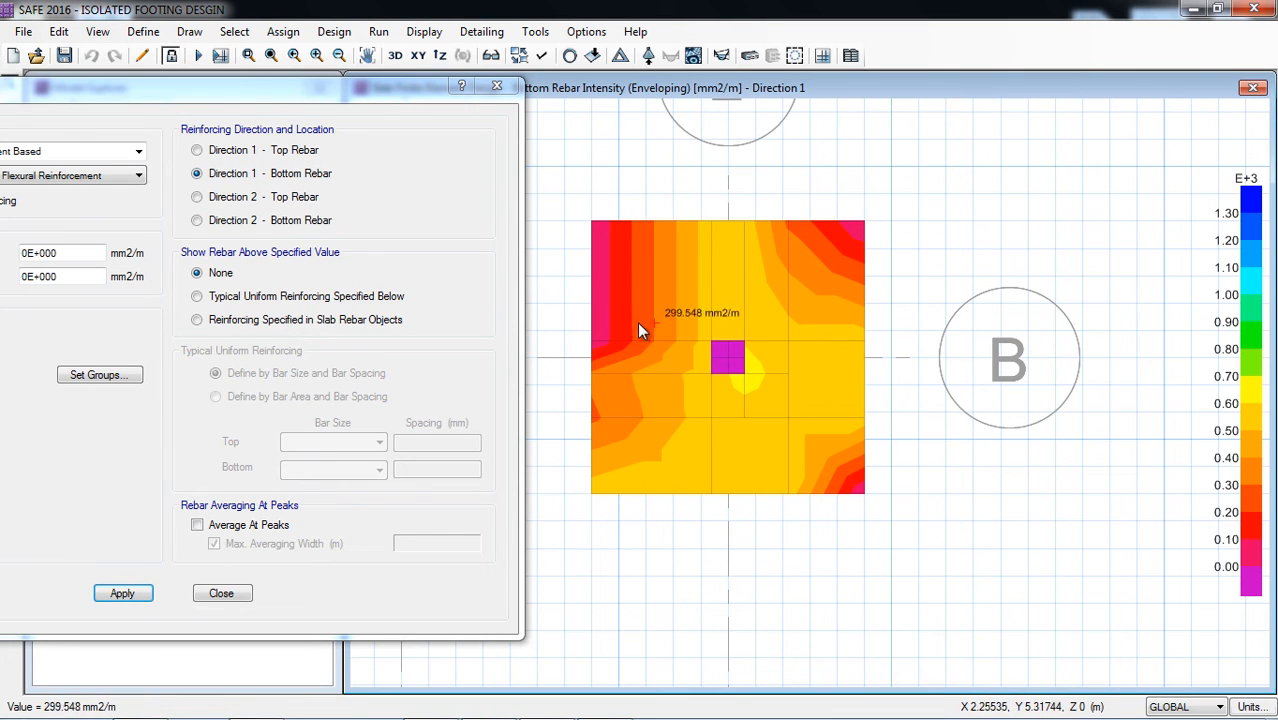
left_click(245, 198)
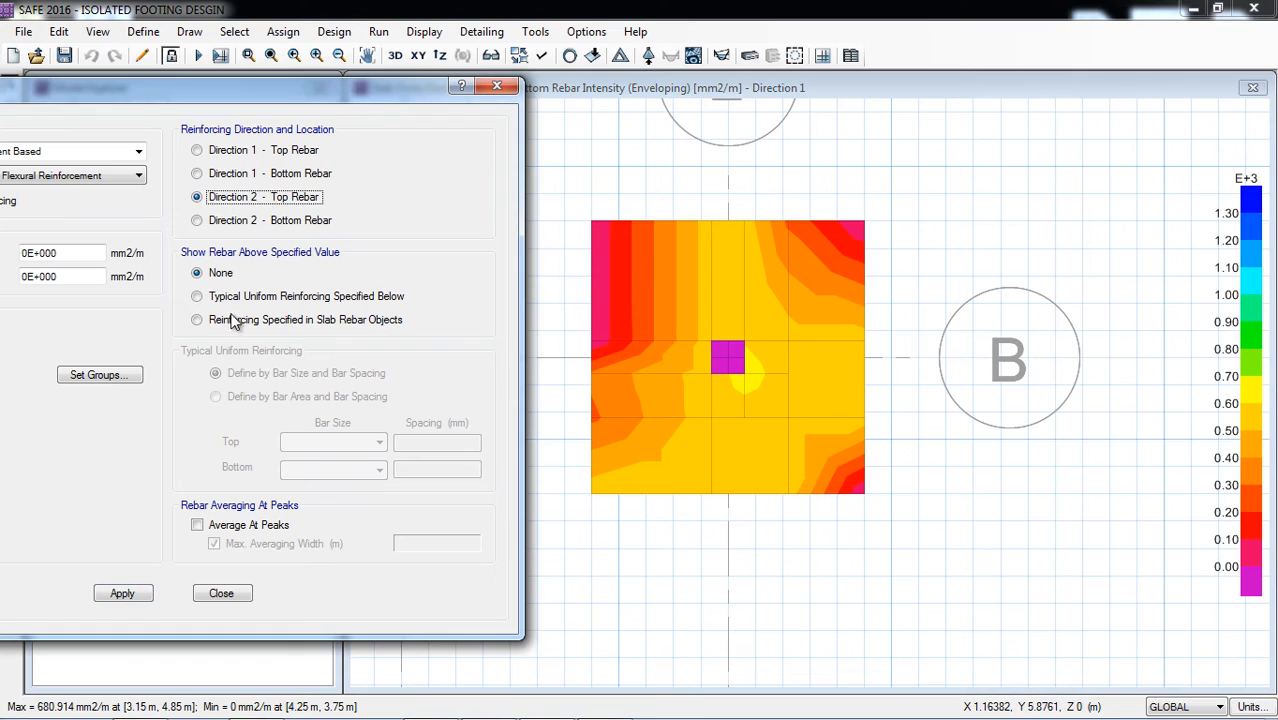
left_click(124, 596)
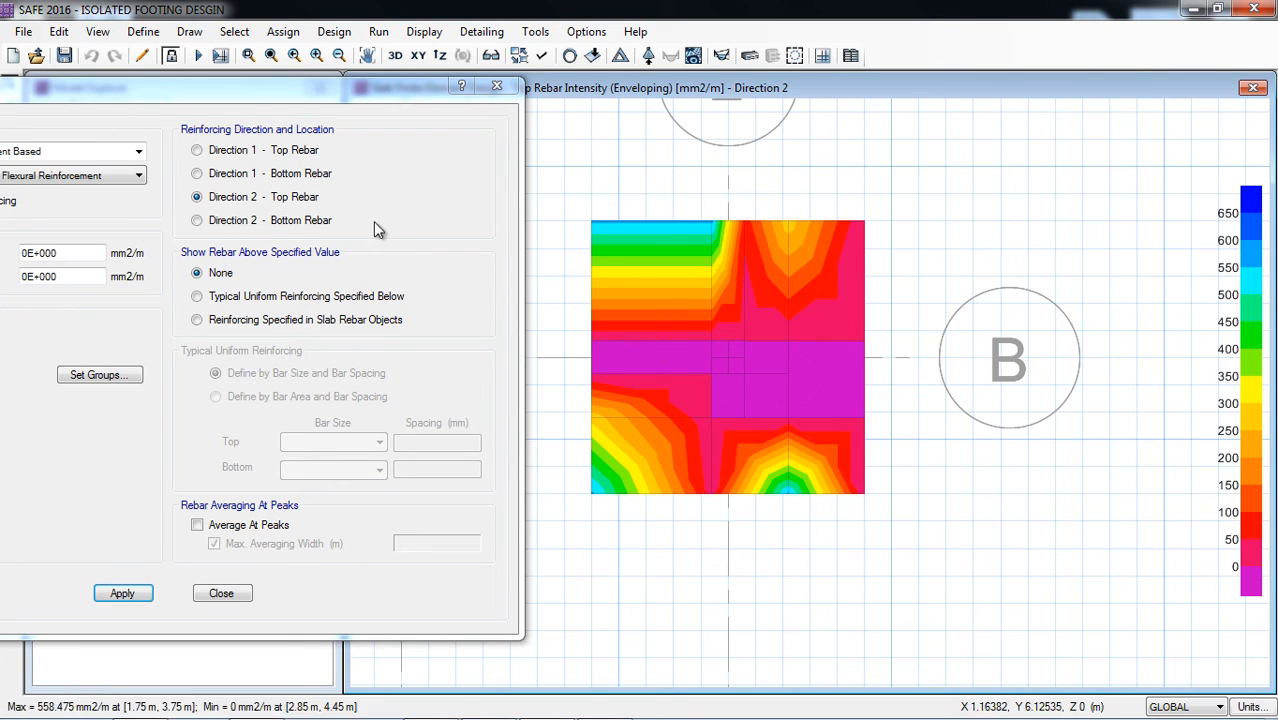
left_click(218, 222)
left_click(120, 593)
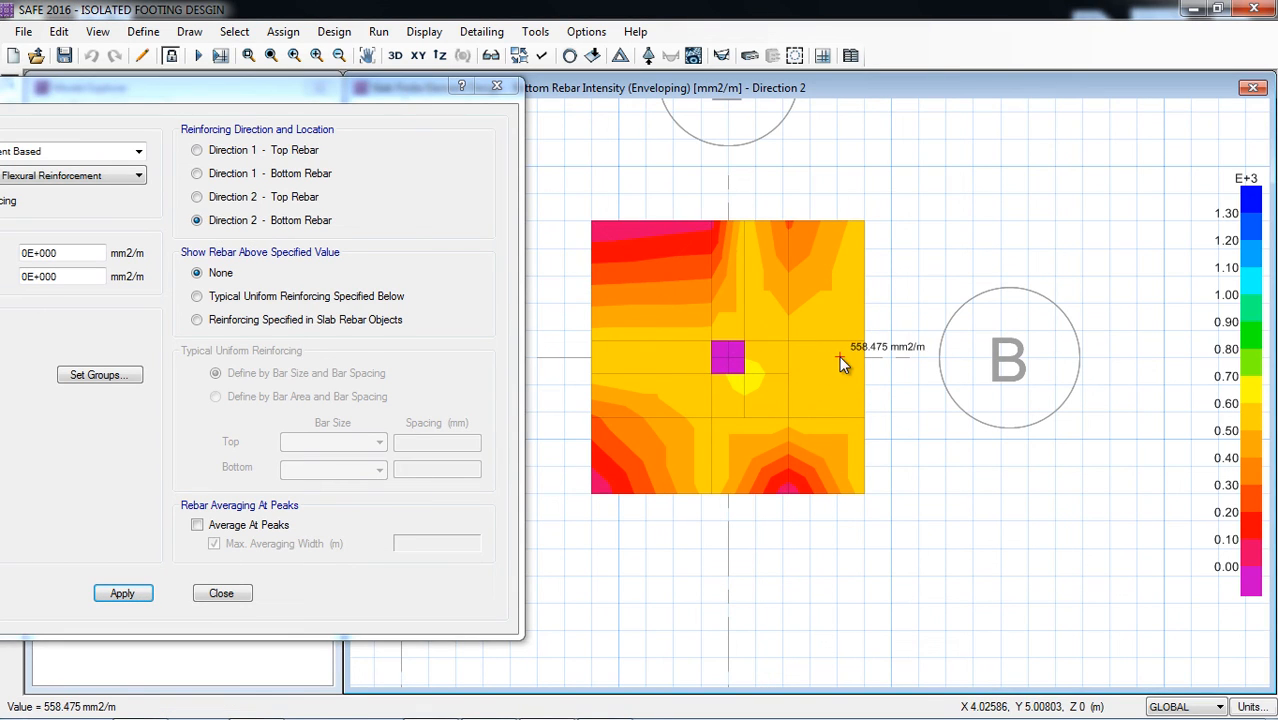
Step: Show only Direction 2 bottom rebar above typical uniform reinforcing of bar size 12 at 200 mm spacing
left_click_drag(281, 107, 427, 123)
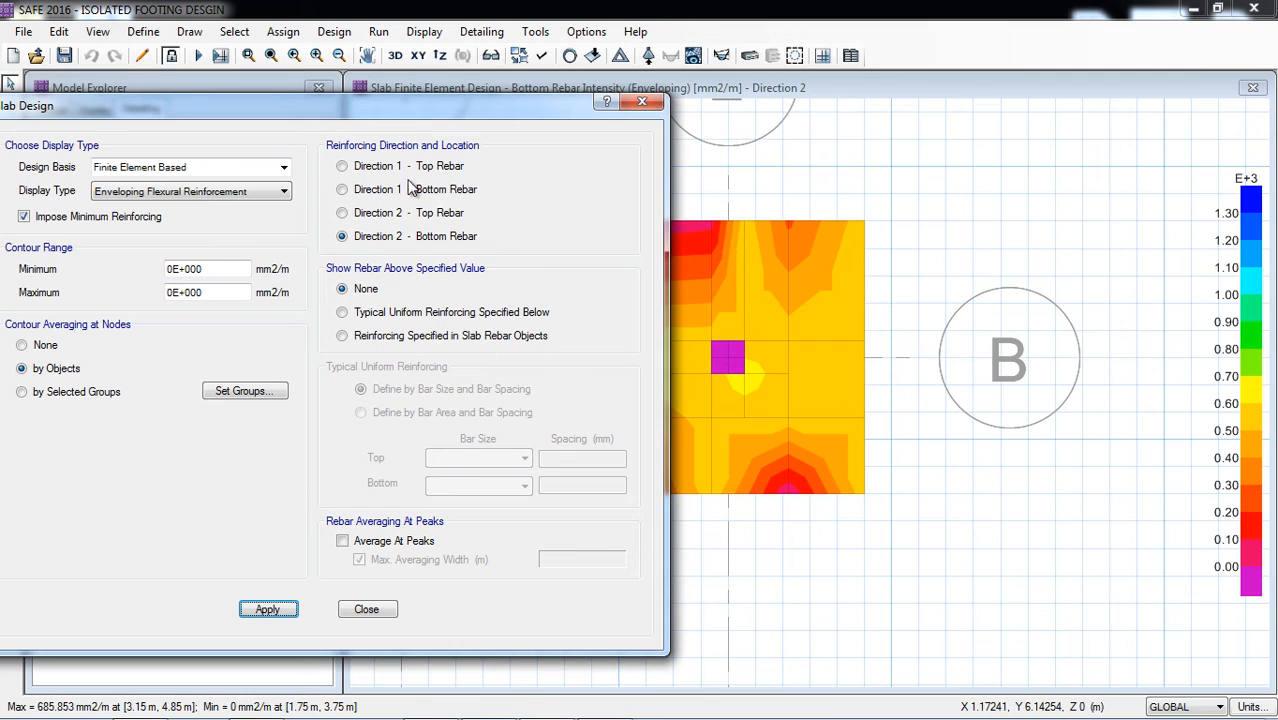
left_click(343, 313)
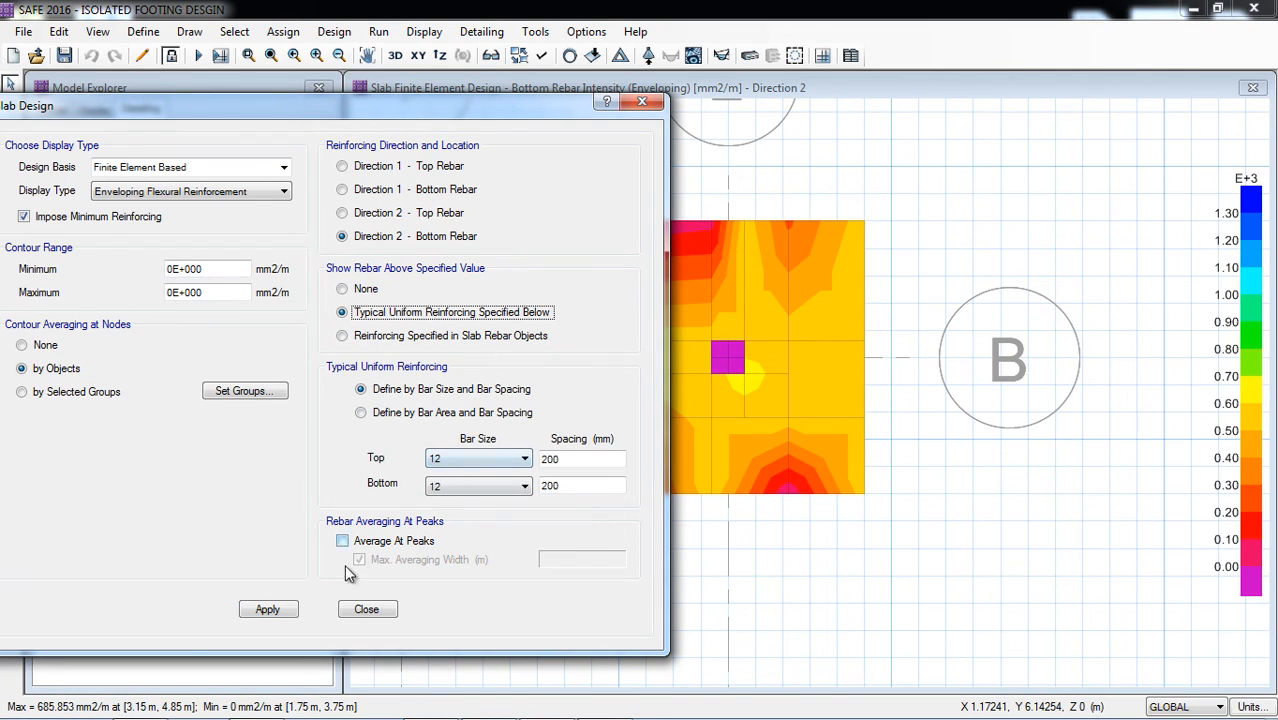
left_click_drag(417, 99, 327, 104)
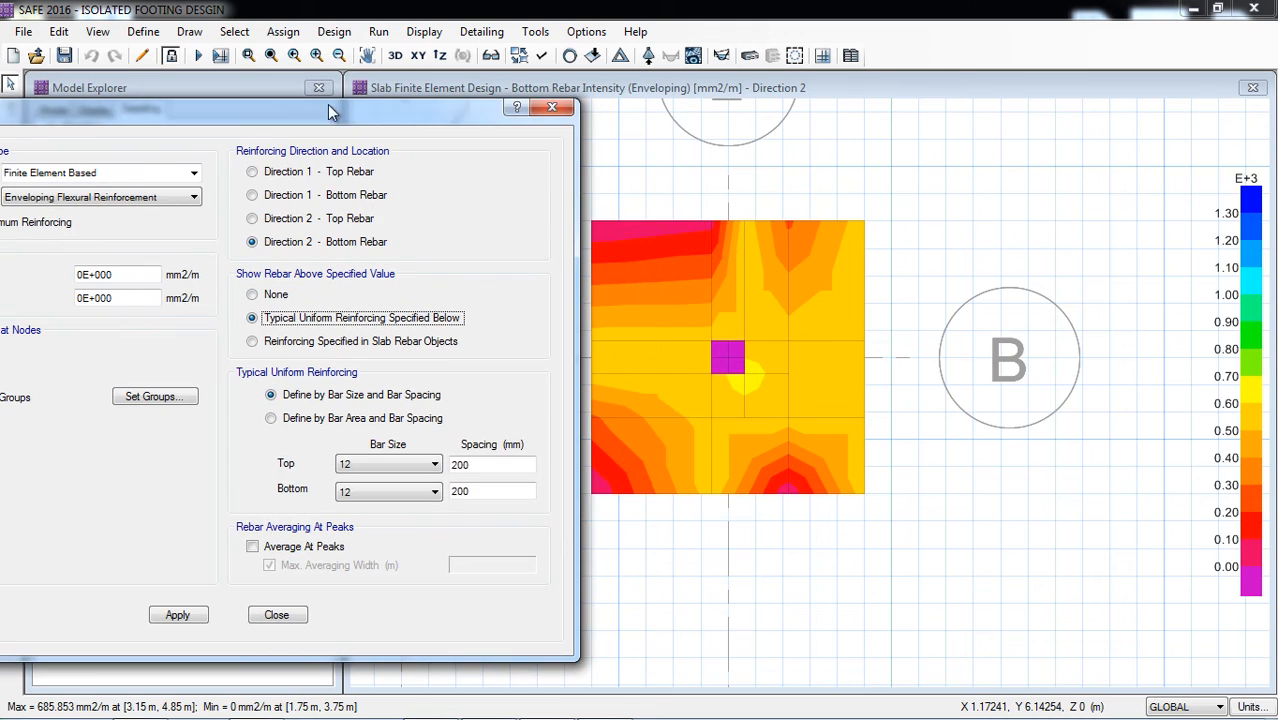
left_click(178, 615)
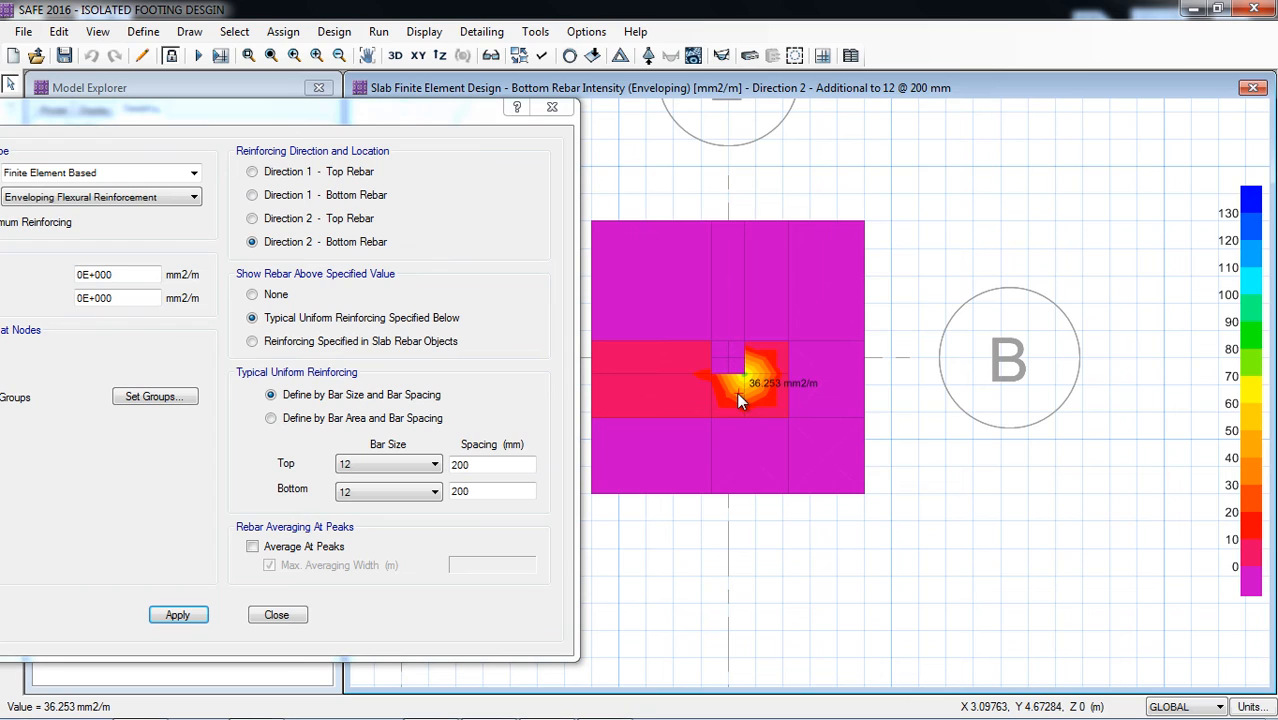
Step: Try a top and bottom typical bar spacing of 175 mm for the Direction 2 bottom rebar contours
double_click(465, 467)
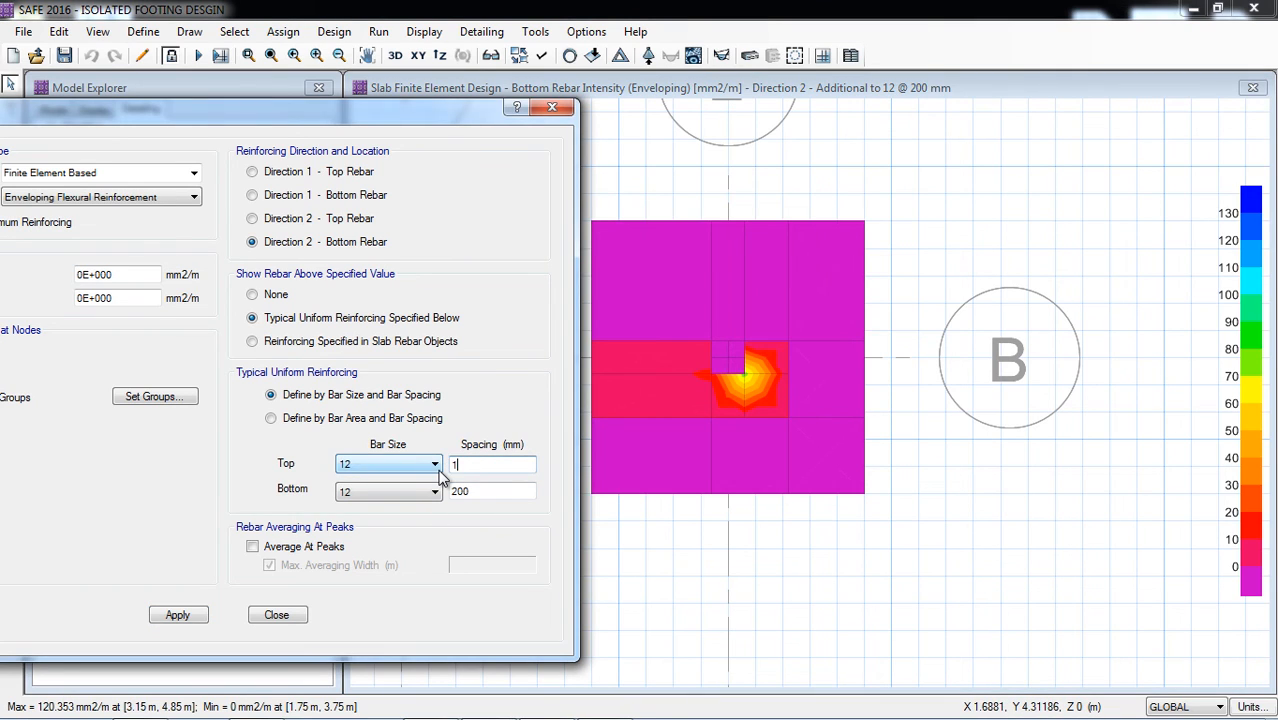
type("175")
double_click(488, 490)
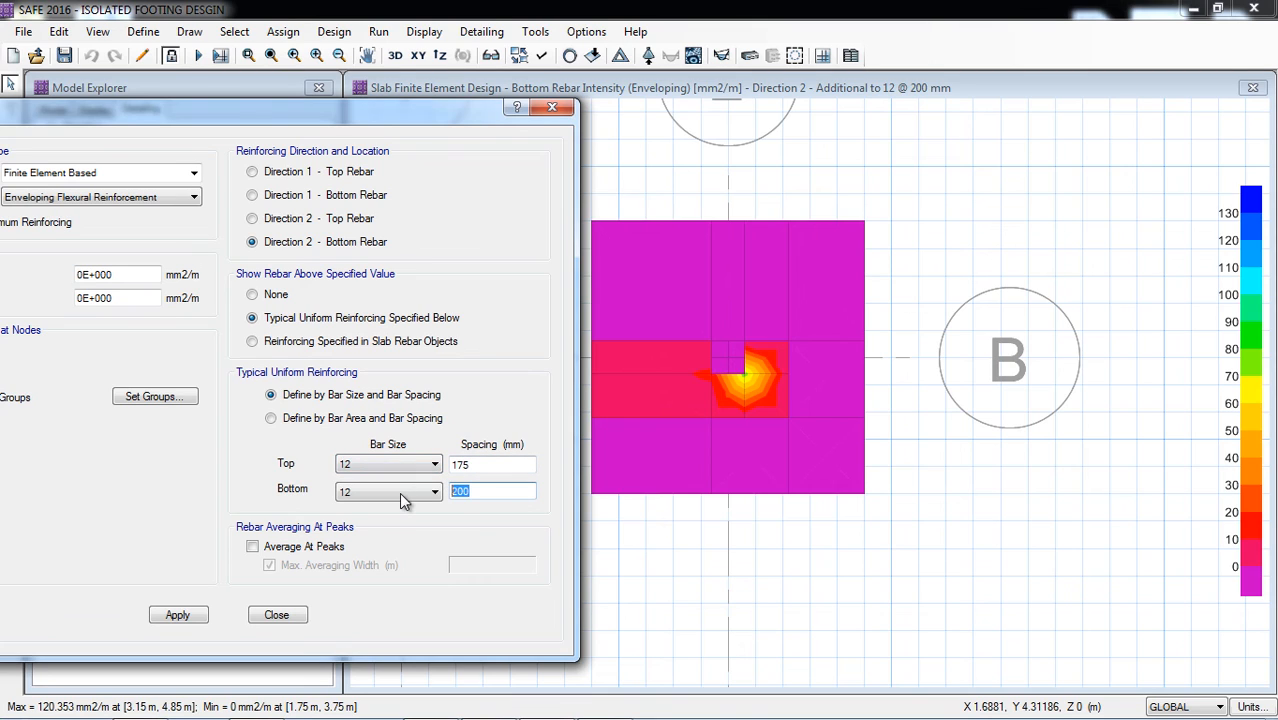
type("175")
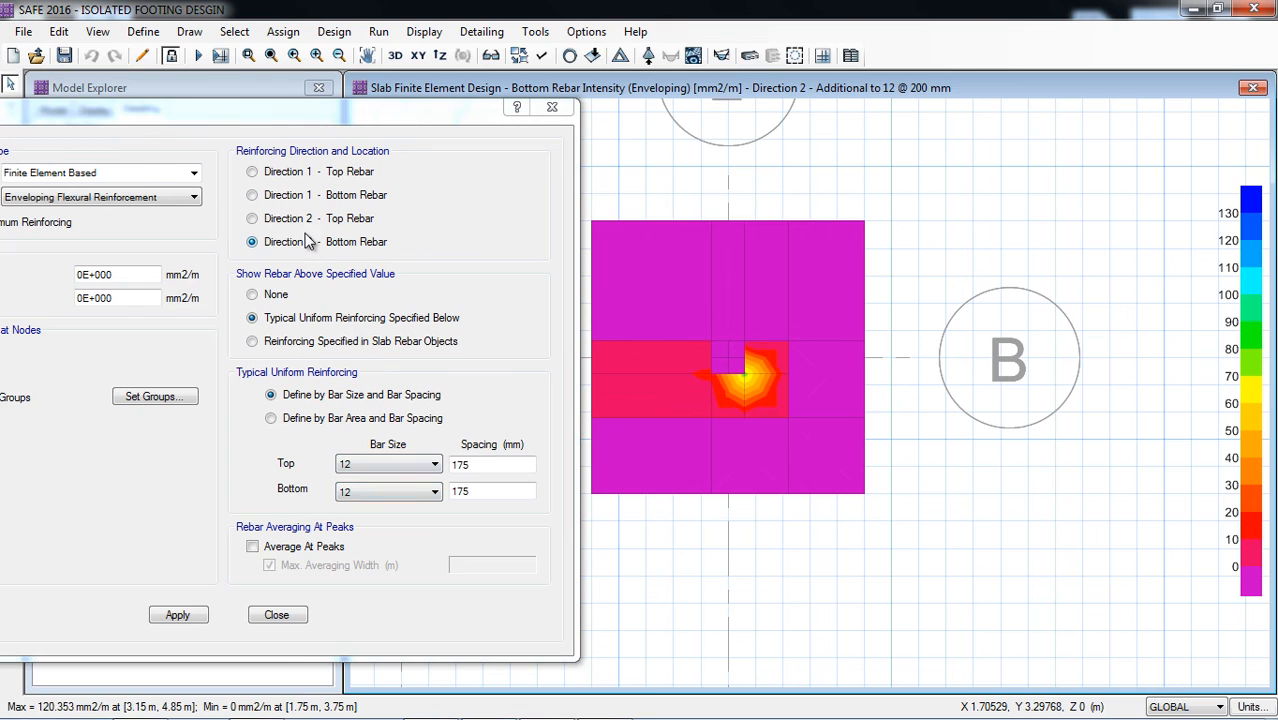
left_click(177, 614)
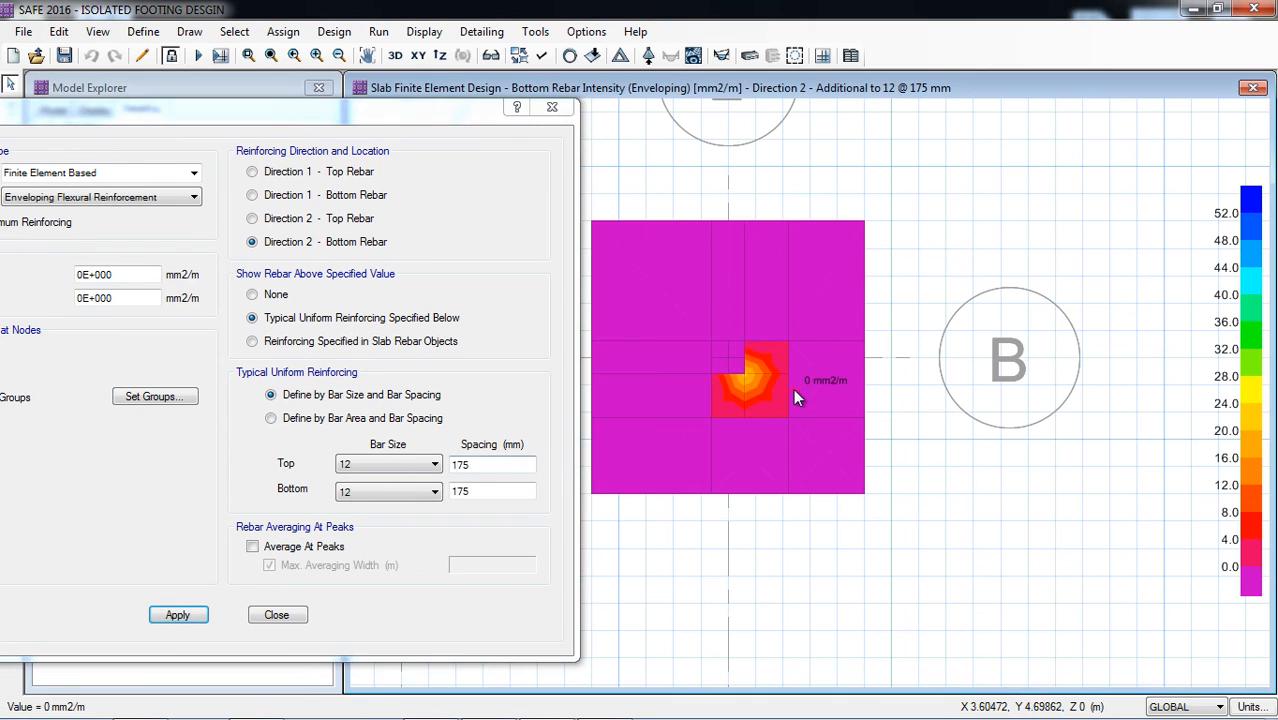
Step: Set the bottom typical bar spacing to 150 mm and check the additional bottom rebar in Direction 2 and Direction 1
double_click(474, 490)
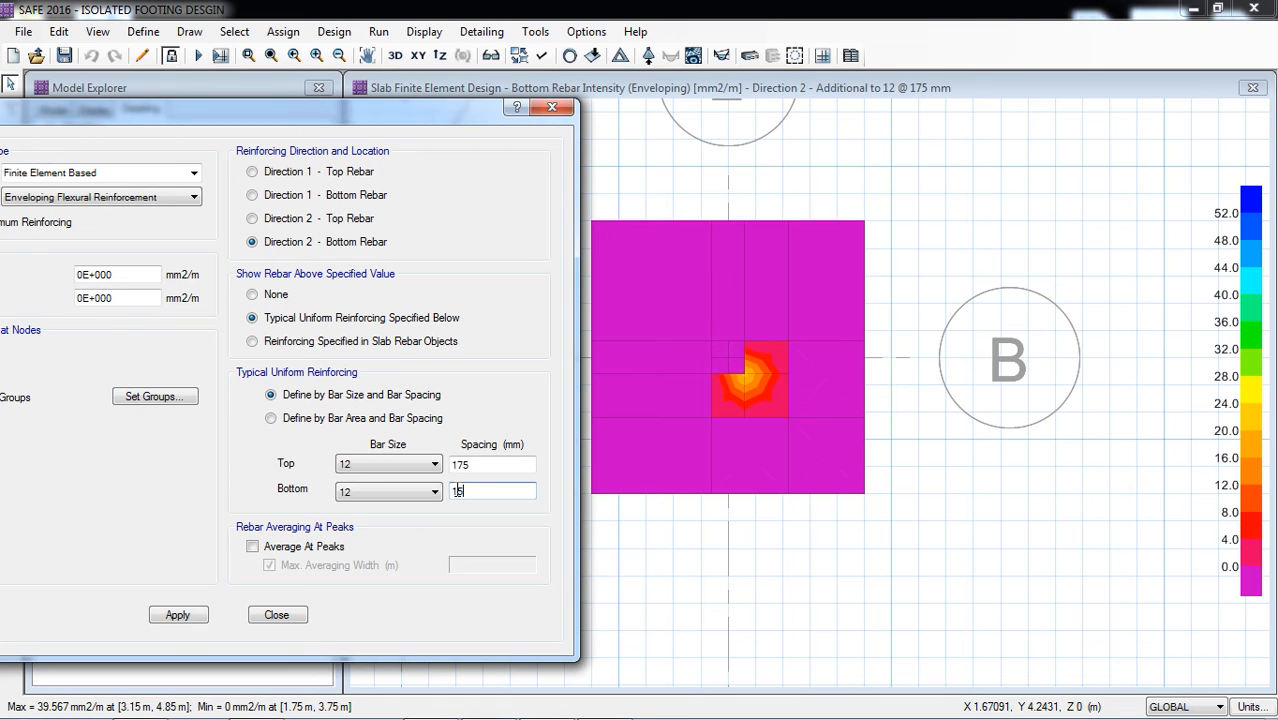
left_click(179, 614)
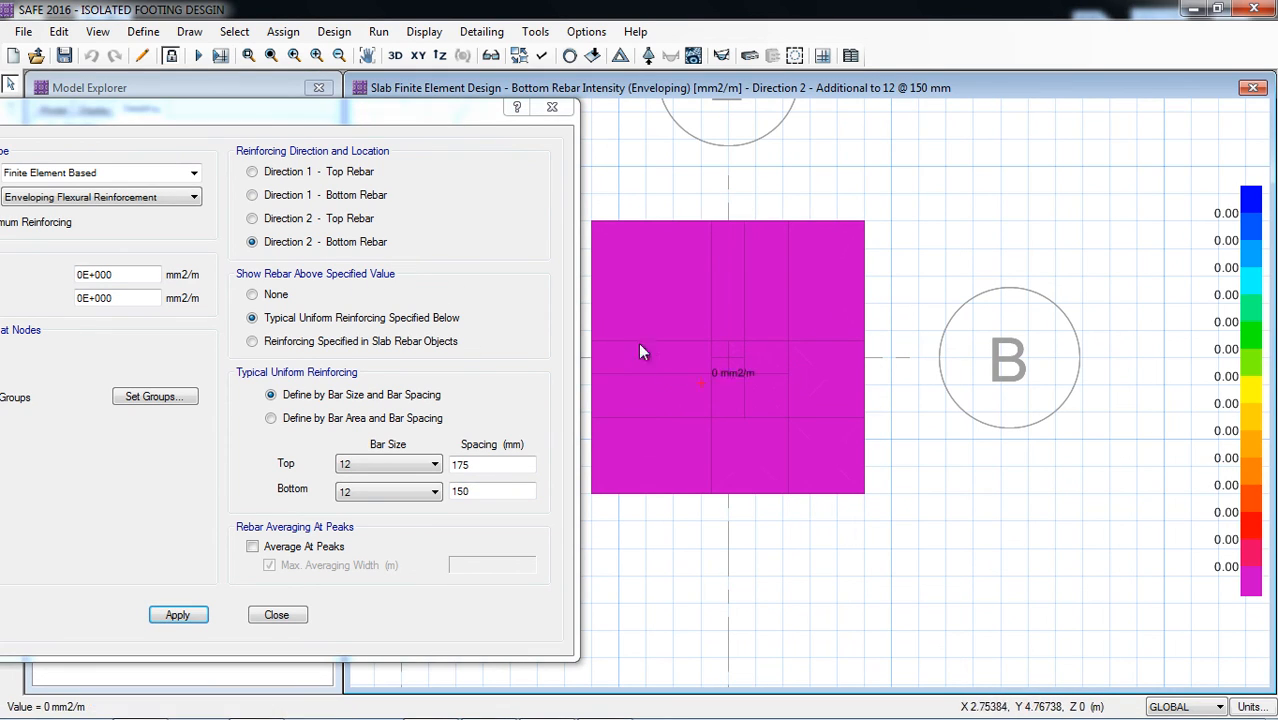
left_click(353, 199)
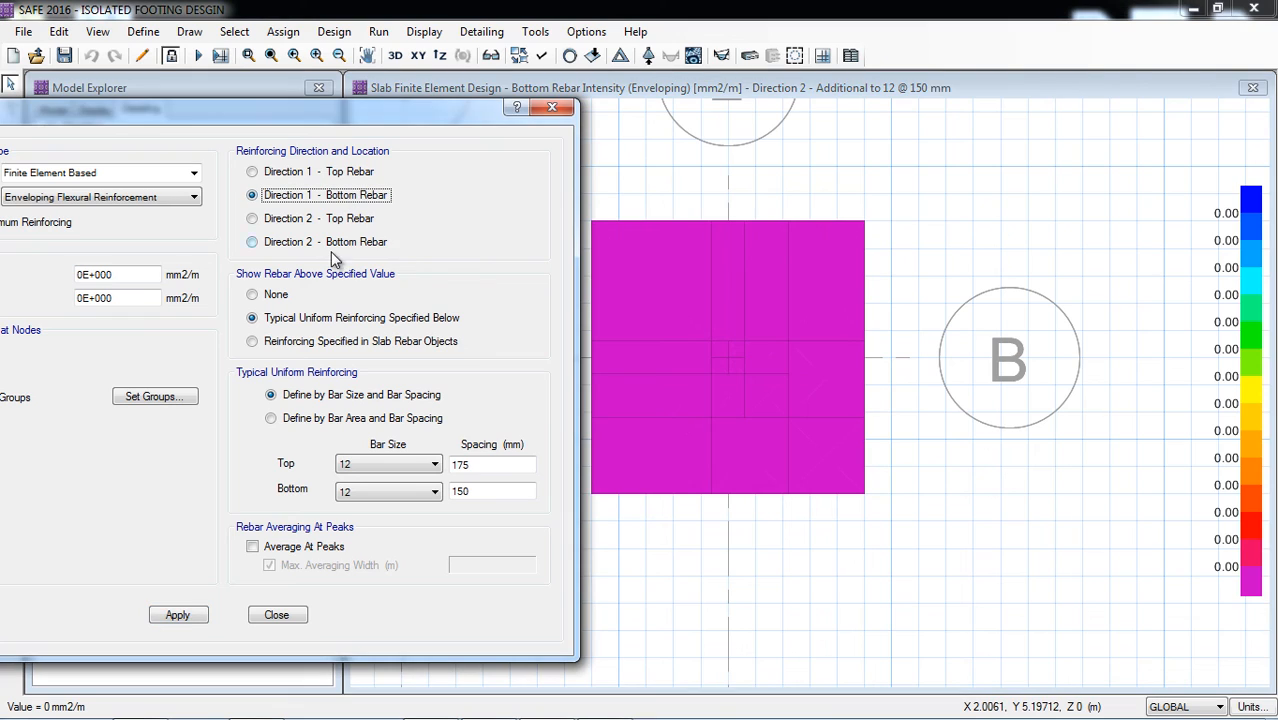
left_click(180, 614)
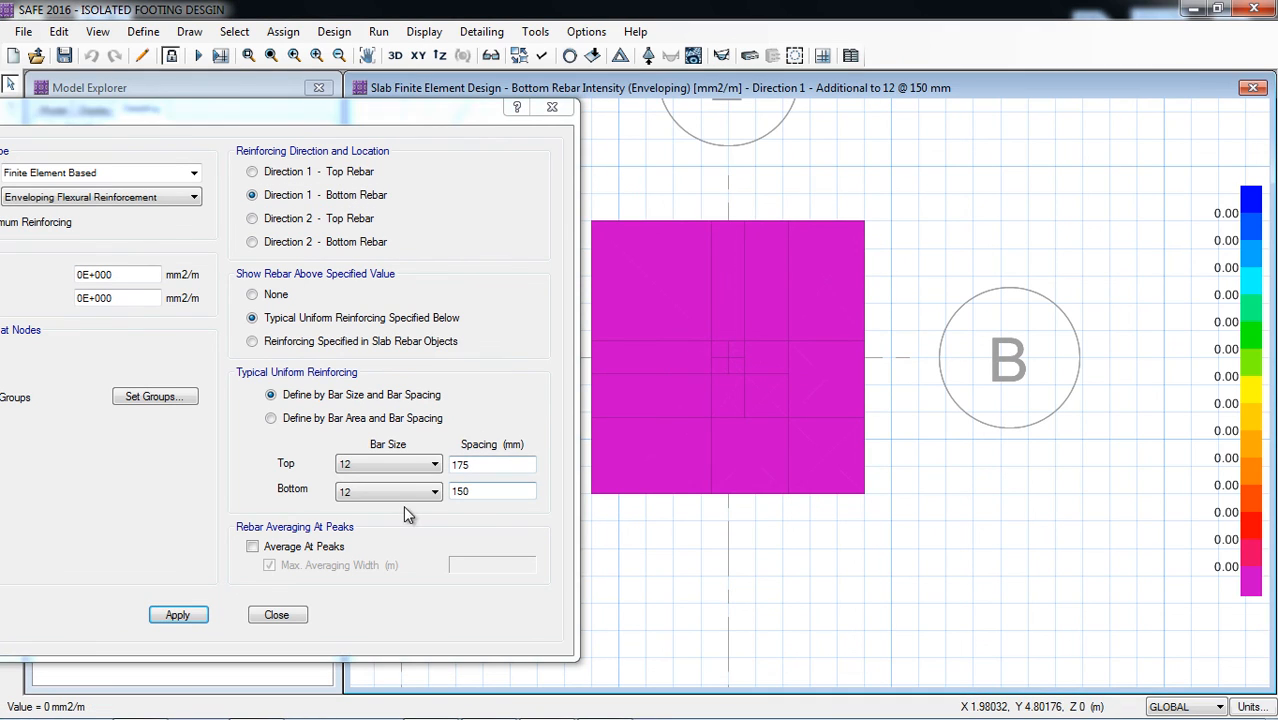
Step: Check the additional top rebar required in Direction 2 and Direction 1
left_click(288, 224)
left_click(180, 614)
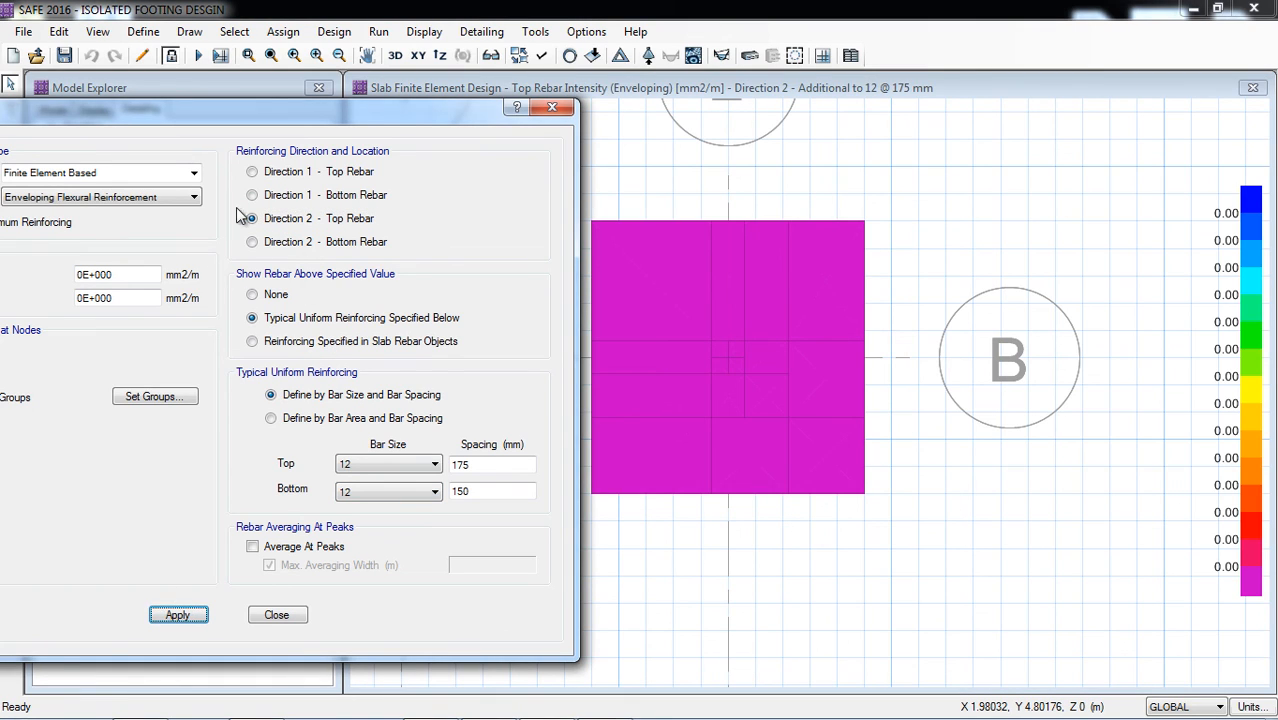
left_click(252, 172)
left_click(190, 613)
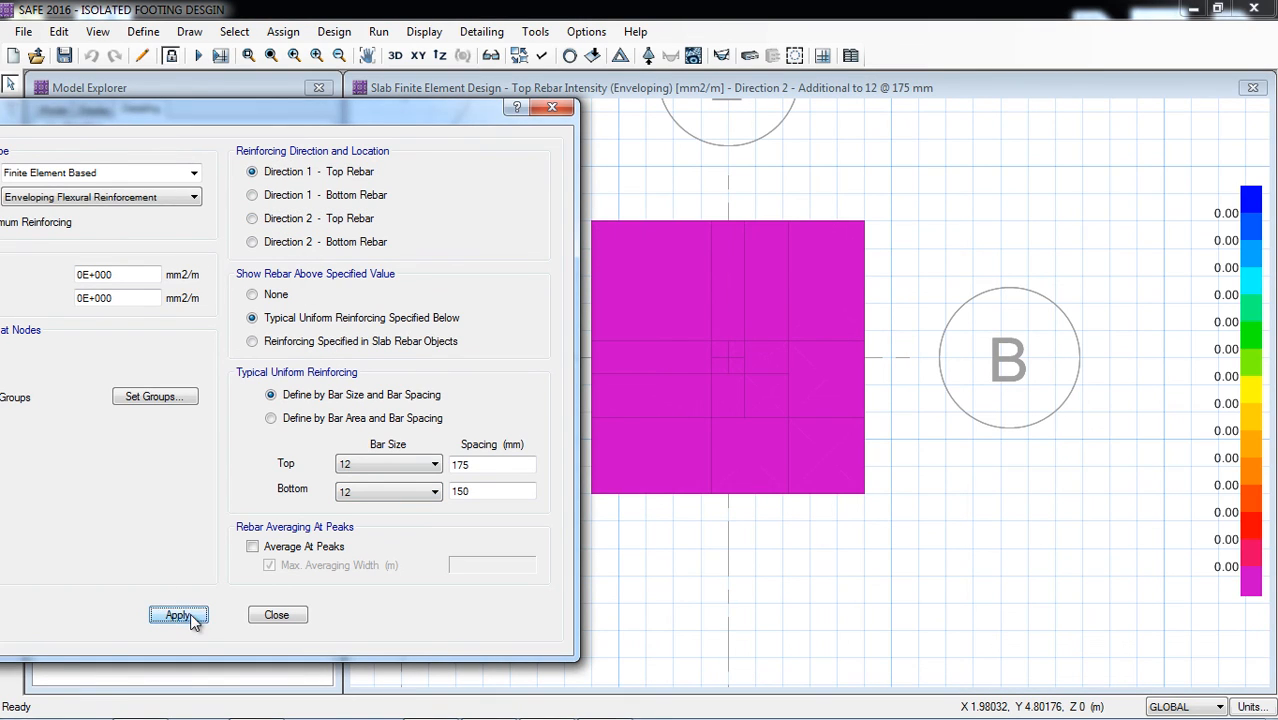
Step: Set the top typical bar spacing to 200 mm, apply it to Direction 2 top rebar and close the slab design settings
left_click(463, 465)
double_click(462, 465)
type("250")
left_click(338, 217)
left_click(181, 614)
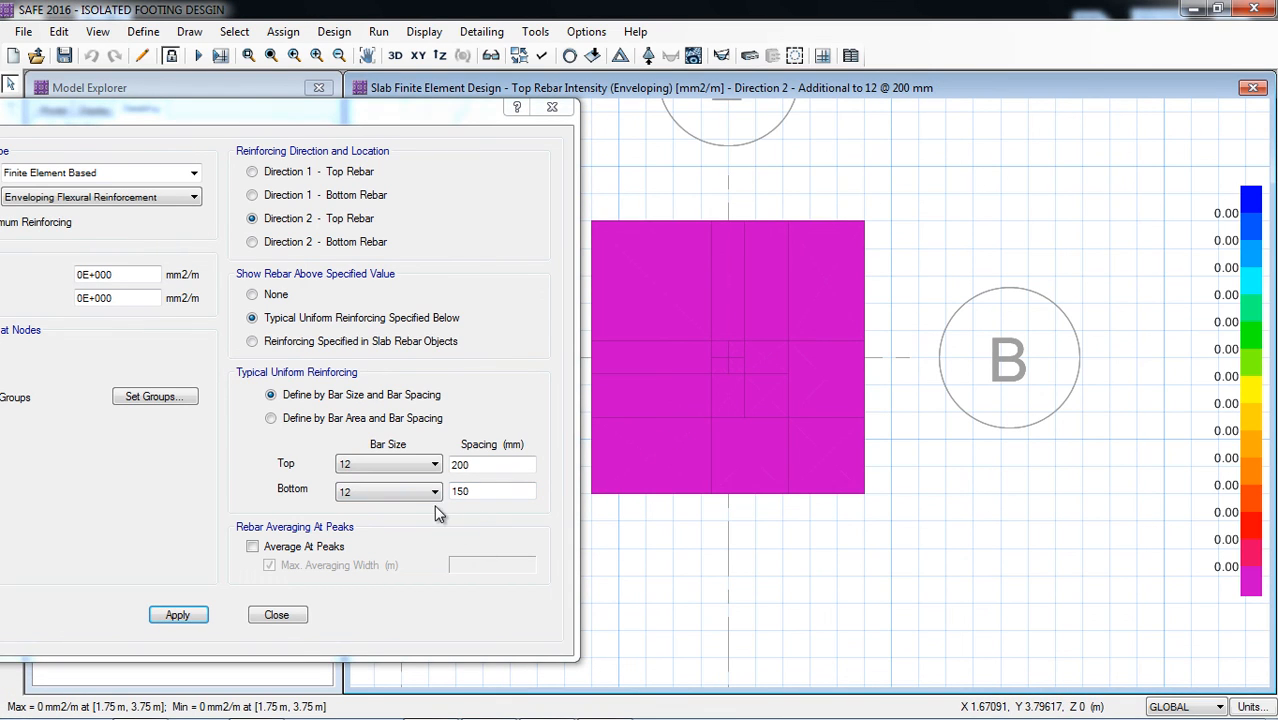
left_click(271, 614)
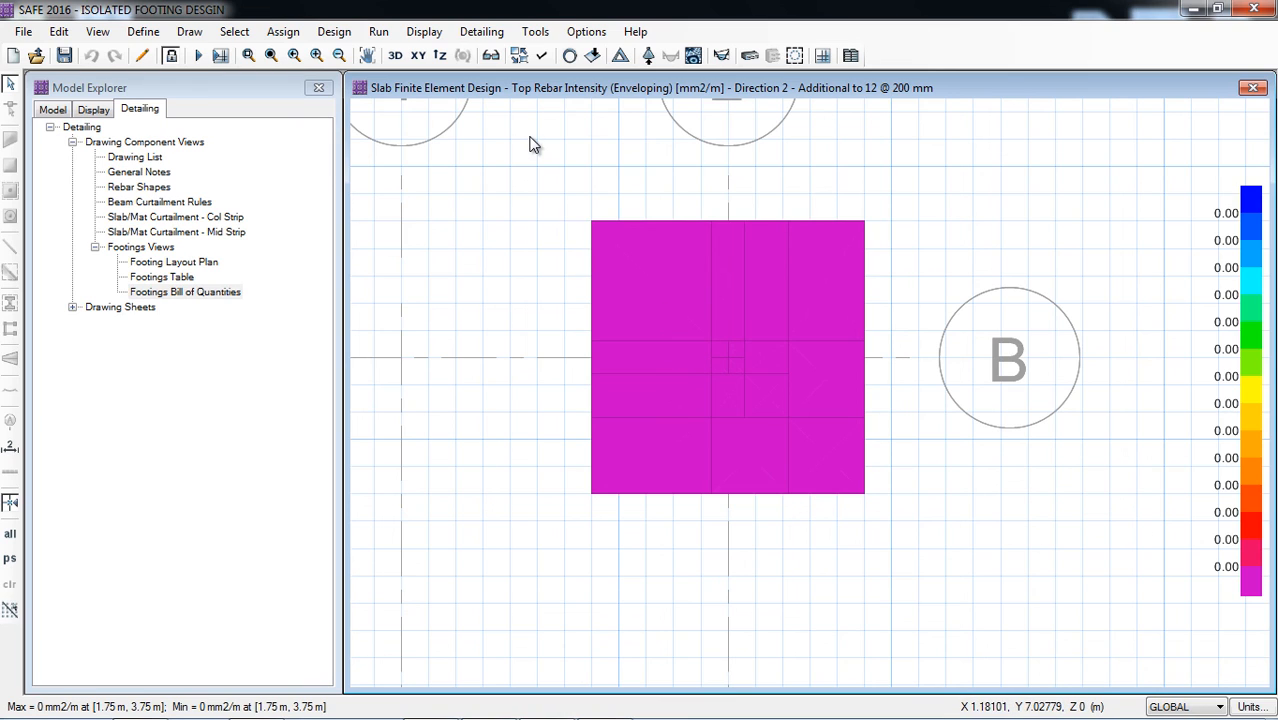
left_click(482, 34)
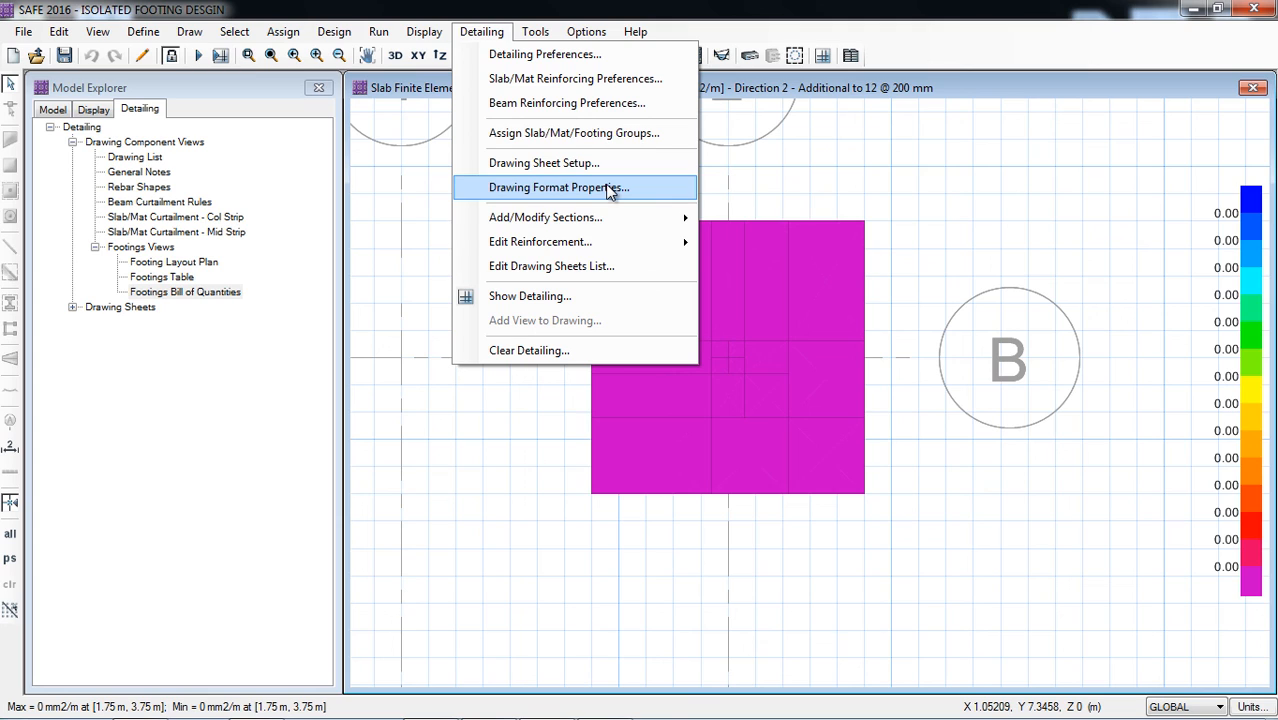
left_click(810, 147)
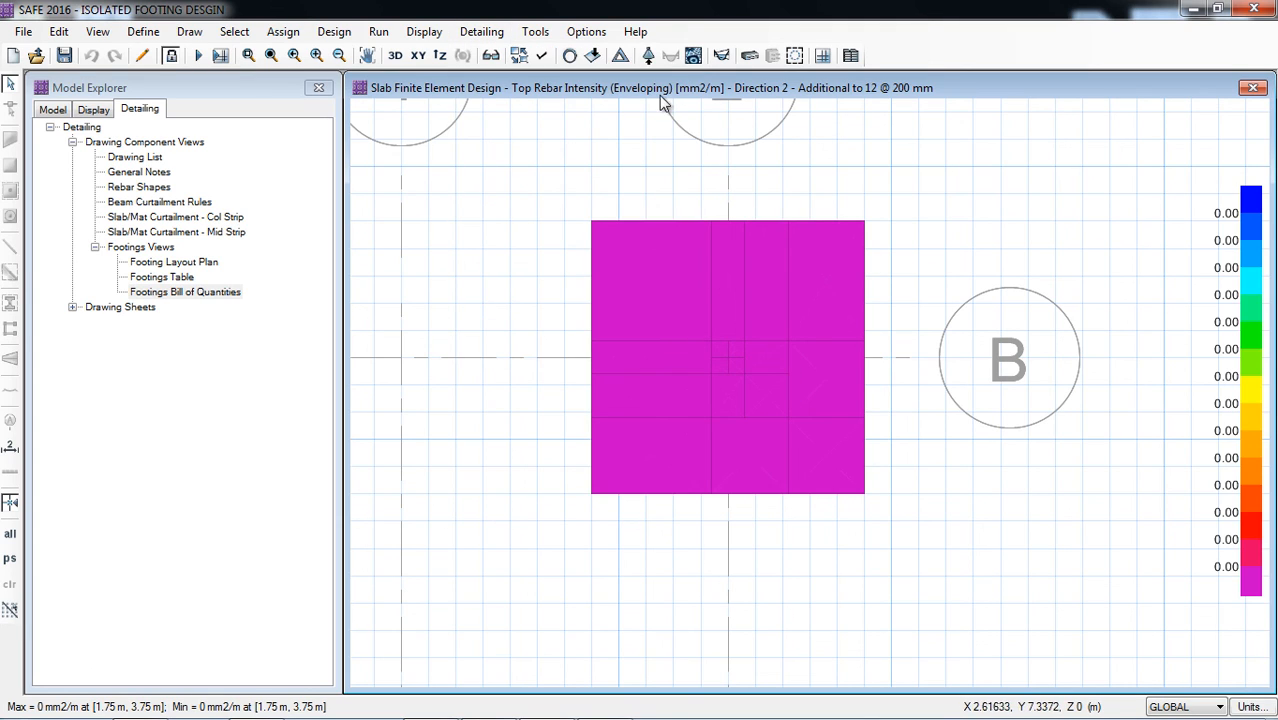